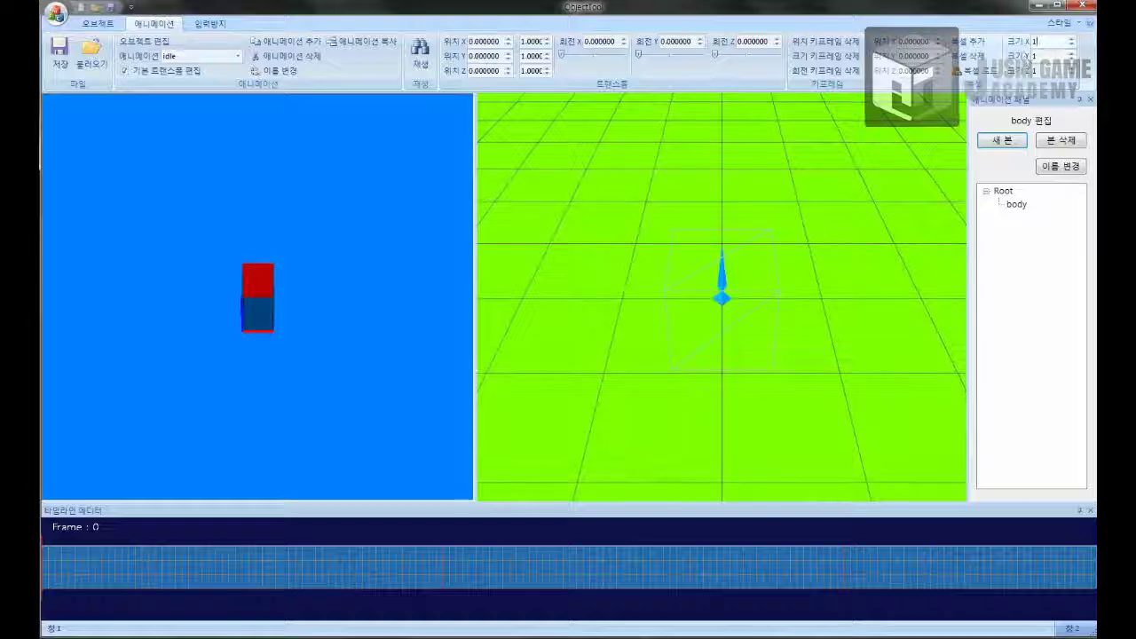
Step: Set the body bone's voxel grid size to 3 in X, Y and Z
type("3")
left_click(1034, 57)
type("3")
key("Tab")
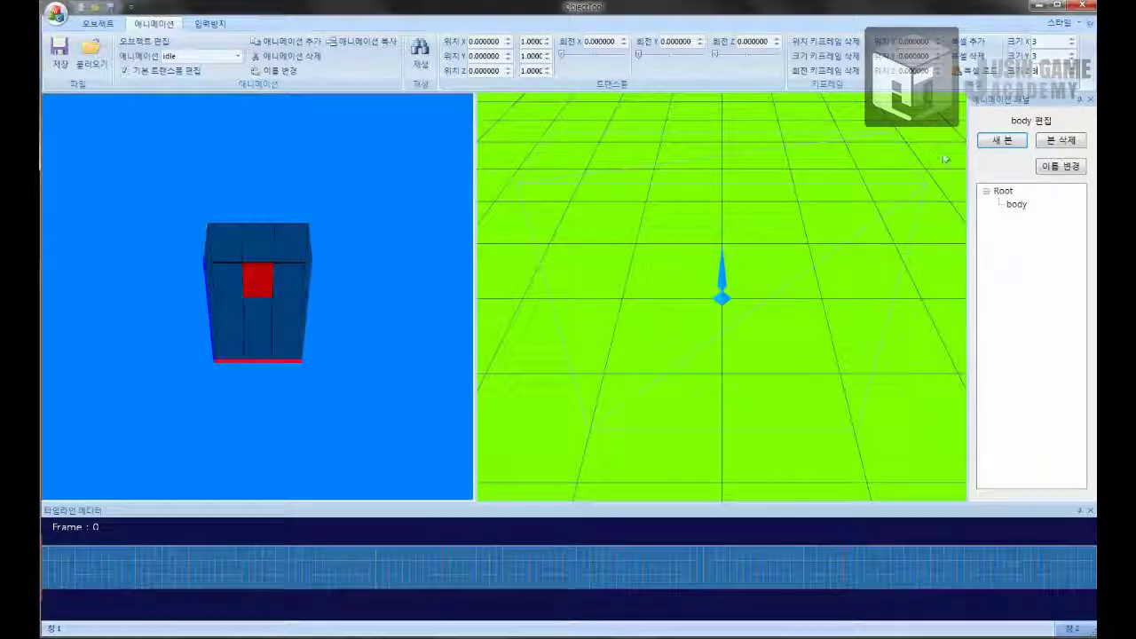
type("3")
key("Return")
scroll(404, 345, "down", 3)
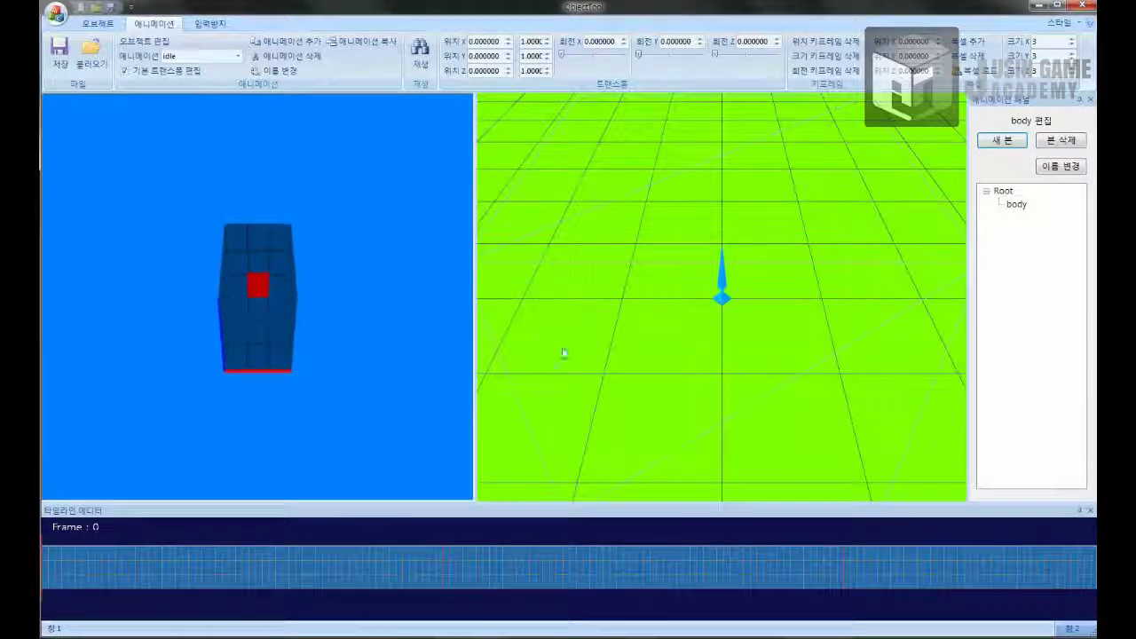
scroll(754, 371, "down", 5)
Step: Set the Y size of the body bone's voxel grid to 4
right_click_drag(754, 370, 798, 342)
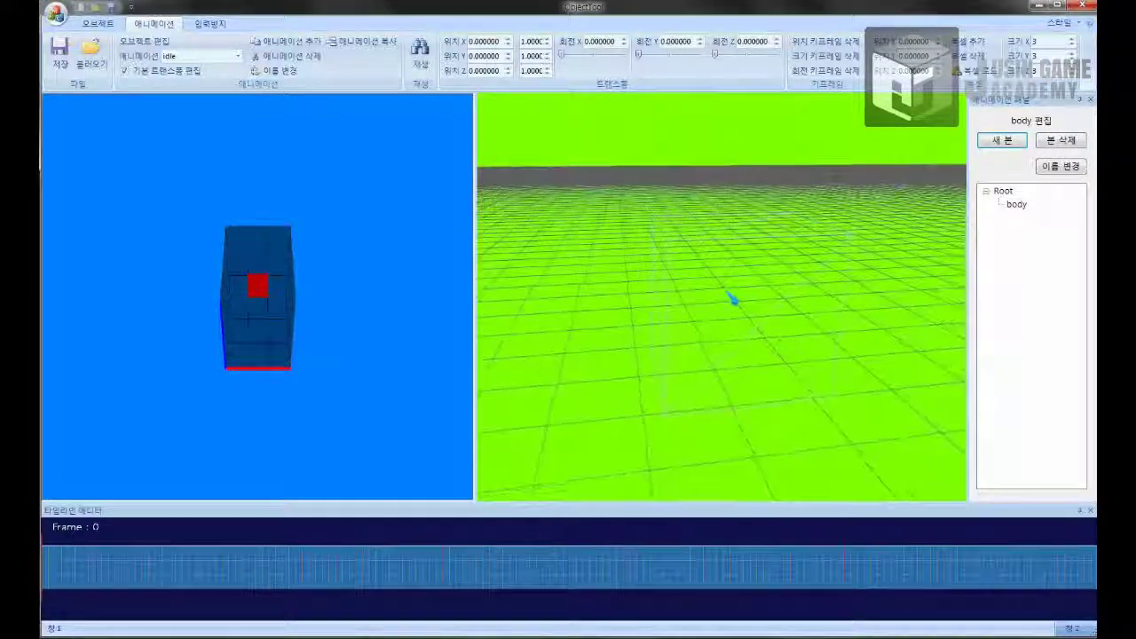
left_click(1038, 56)
type("4")
key("Return")
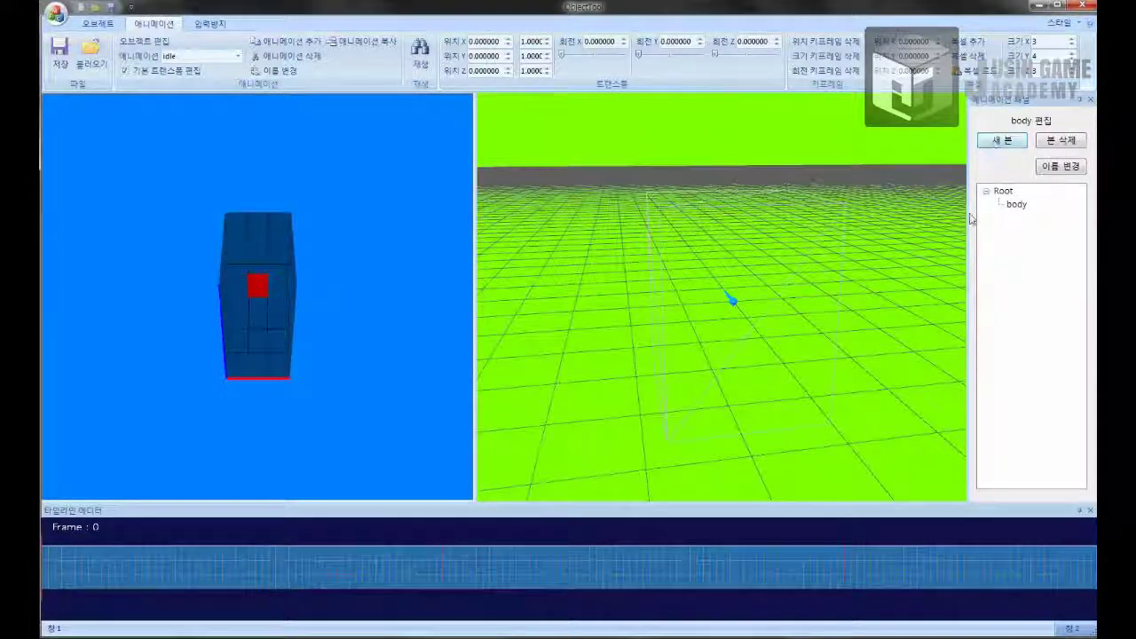
Step: Build two separate vertical columns of black voxels at the corners of the body's voxel grid
scroll(328, 324, "up", 2)
right_click_drag(327, 325, 305, 398)
left_click_drag(305, 399, 306, 305)
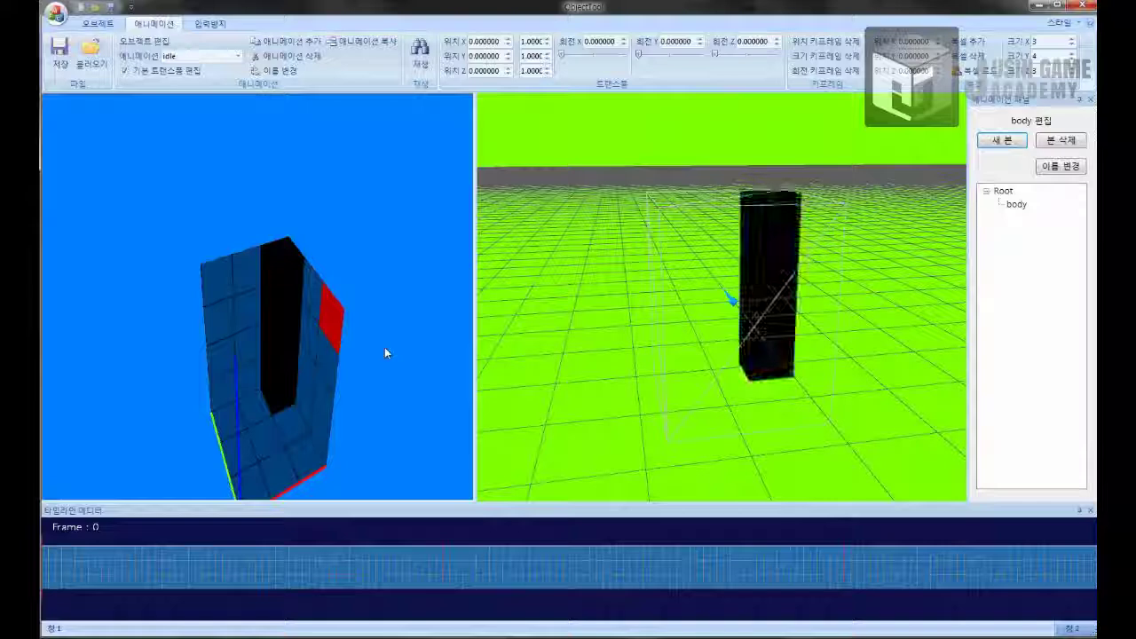
left_click(239, 467)
left_click_drag(240, 472, 221, 344)
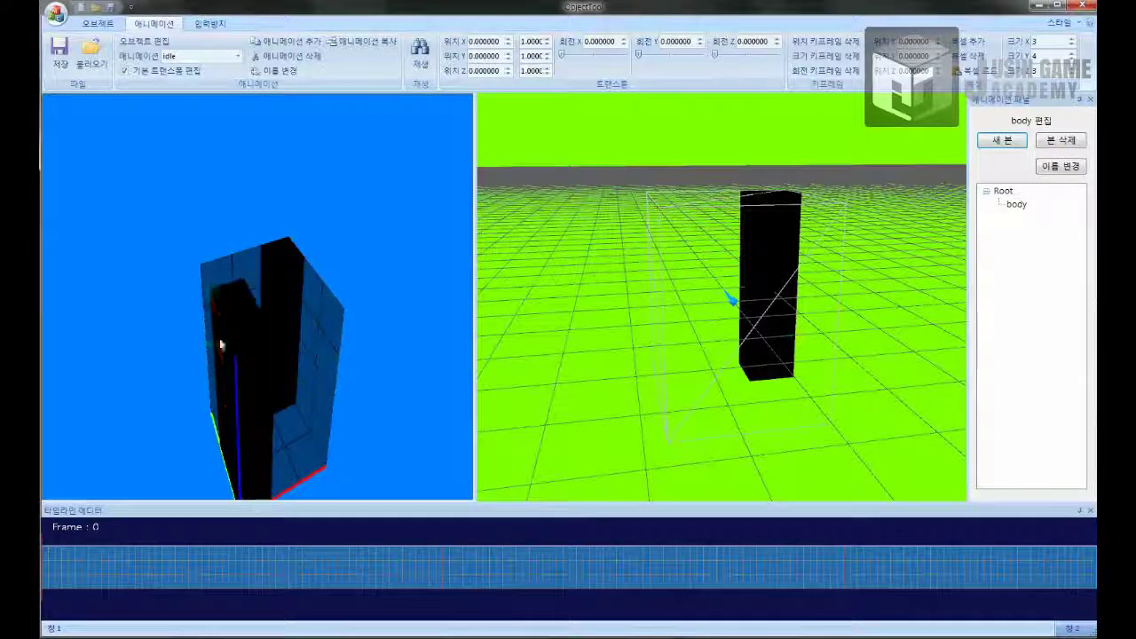
left_click(314, 446)
key("w")
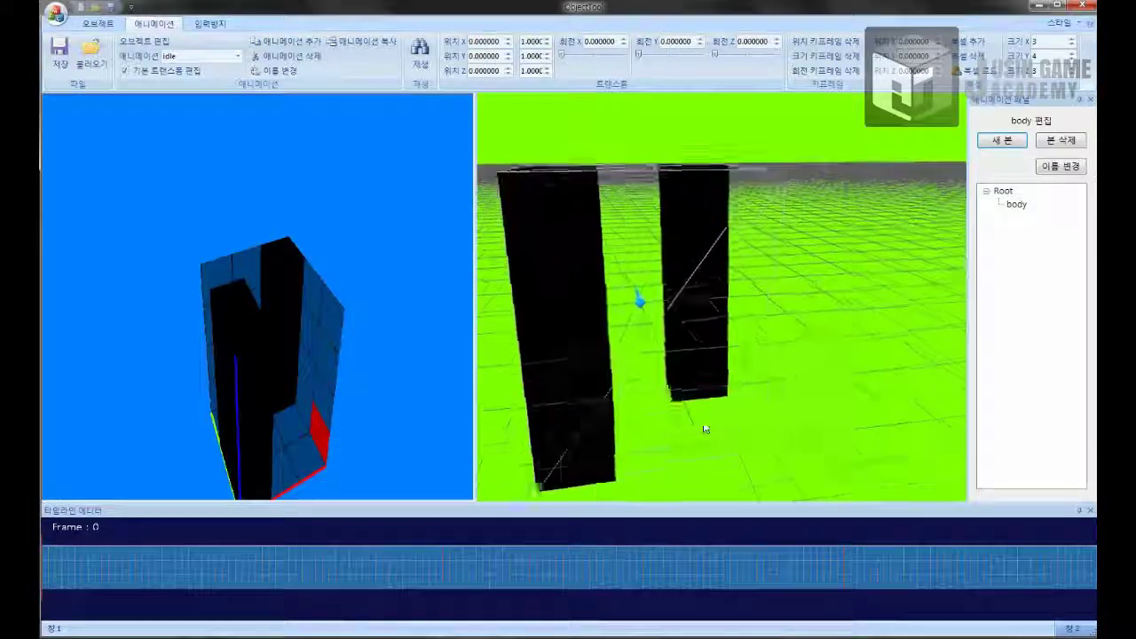
key("a")
key("d")
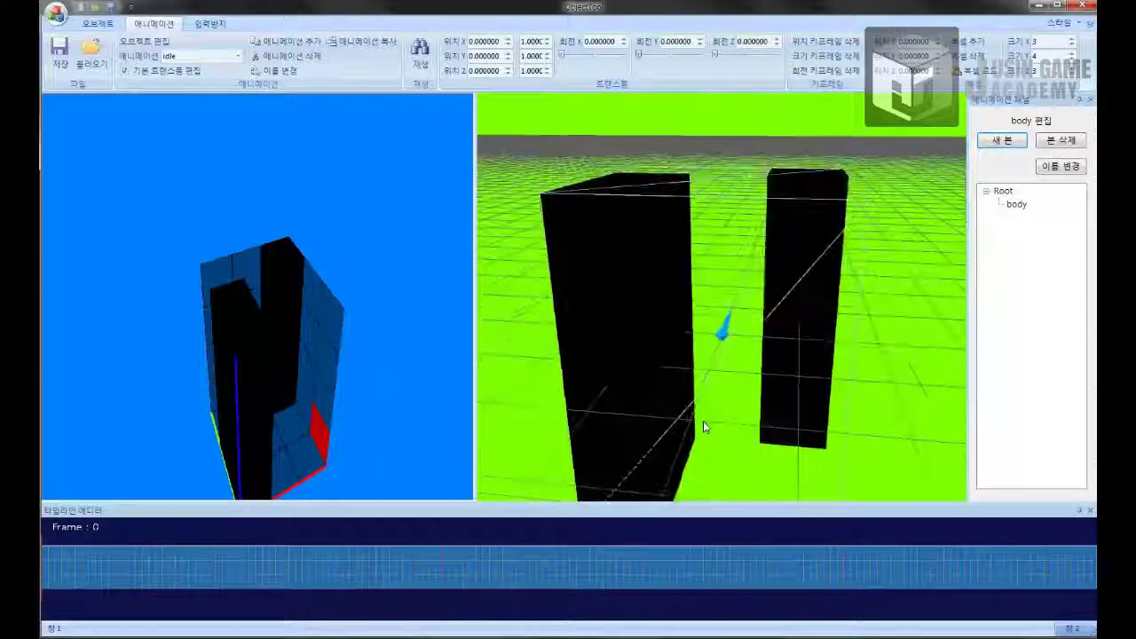
Step: Try moving the body bone up and down along Y, stopping at position 1
left_click(1024, 207)
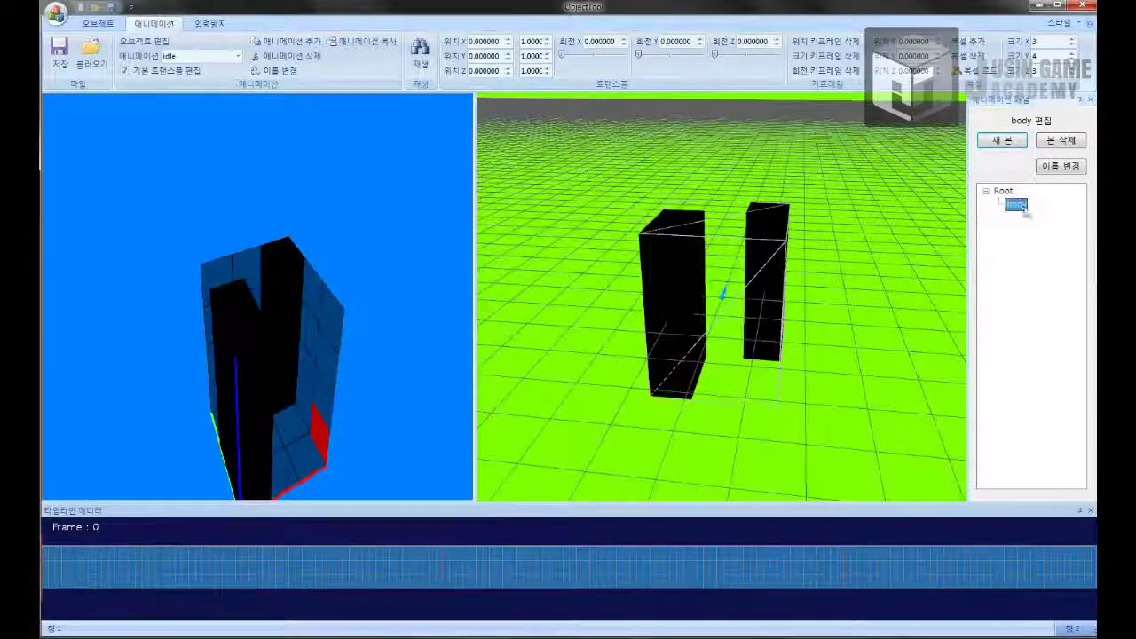
left_click(508, 54)
left_click(508, 53)
left_click(509, 53)
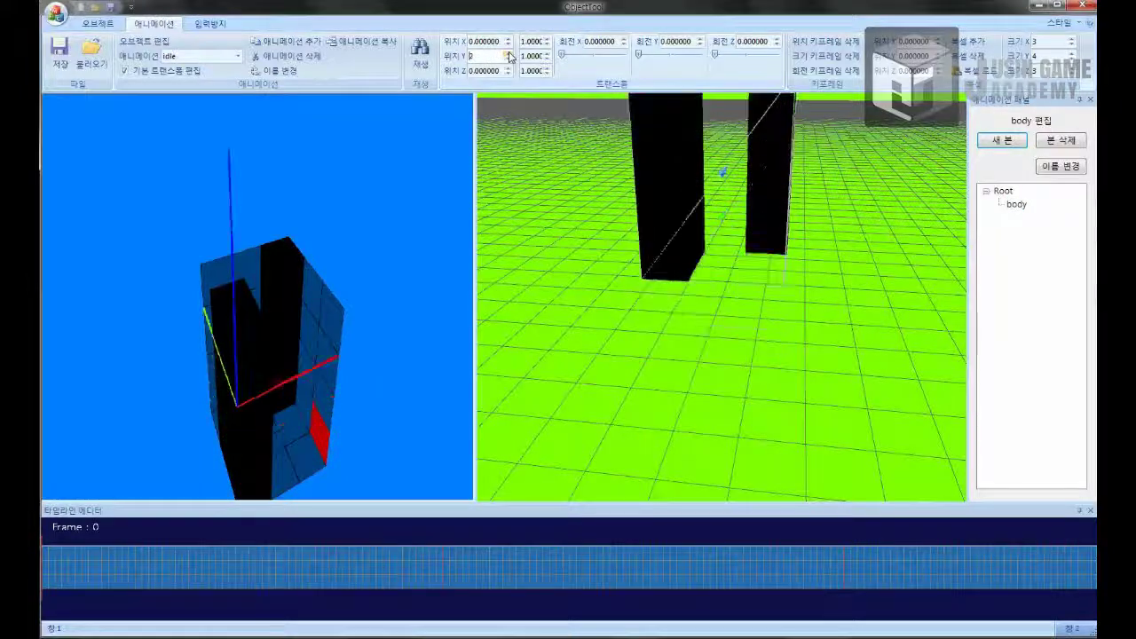
left_click(510, 60)
left_click(510, 60)
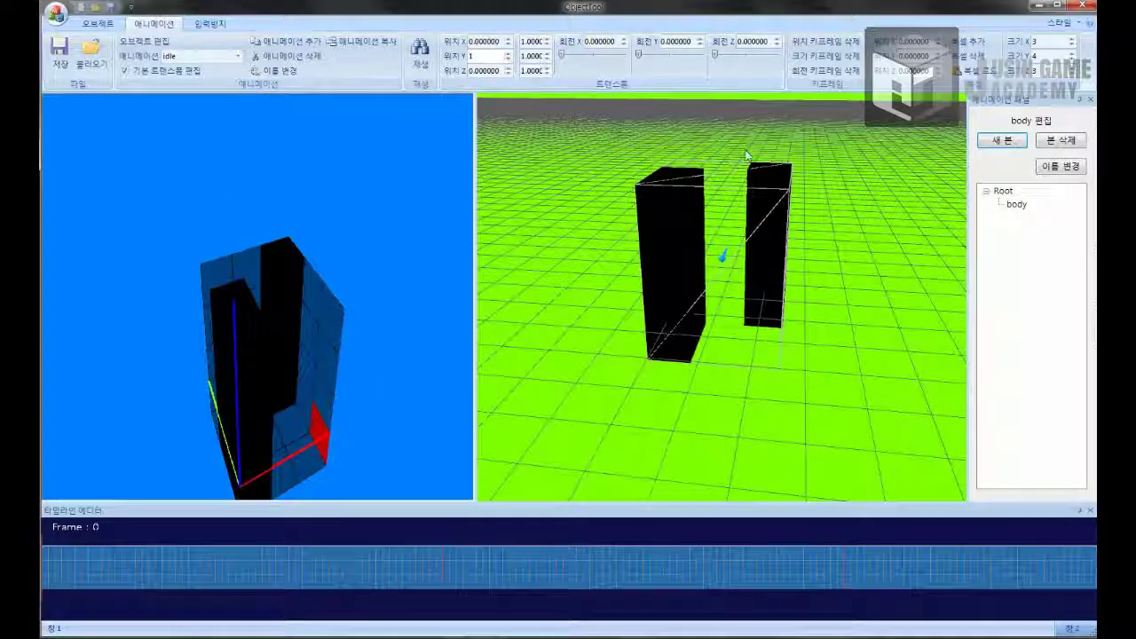
Step: Reset the body bone's Y position to 0.0
left_click(1016, 205)
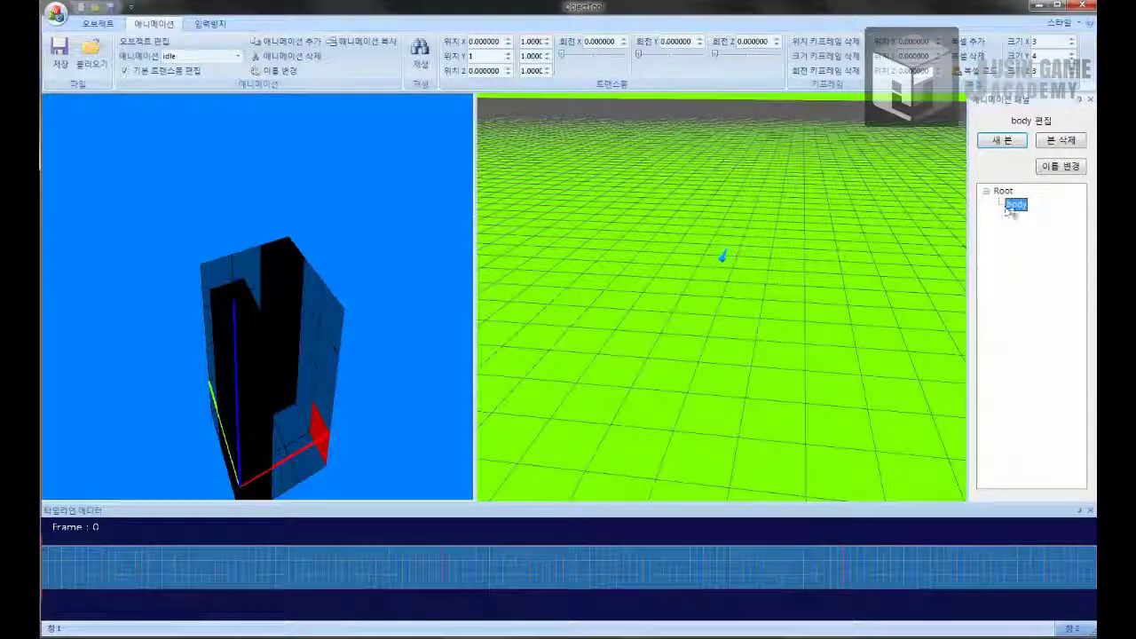
left_click(375, 247)
scroll(375, 248, "down", 2)
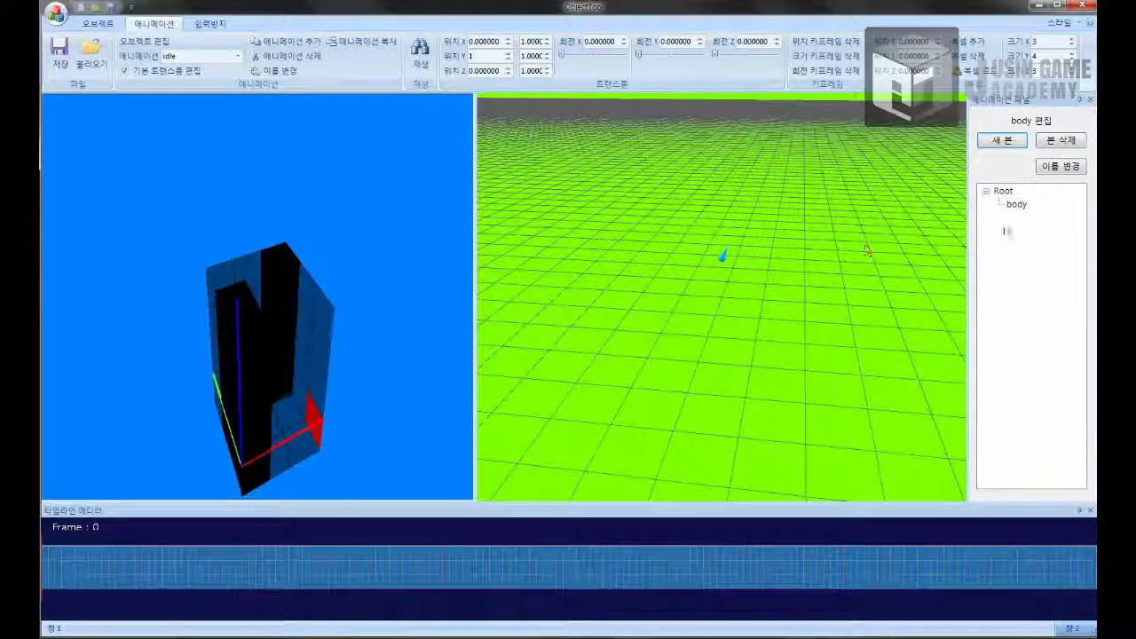
left_click(1019, 207)
left_click(721, 240)
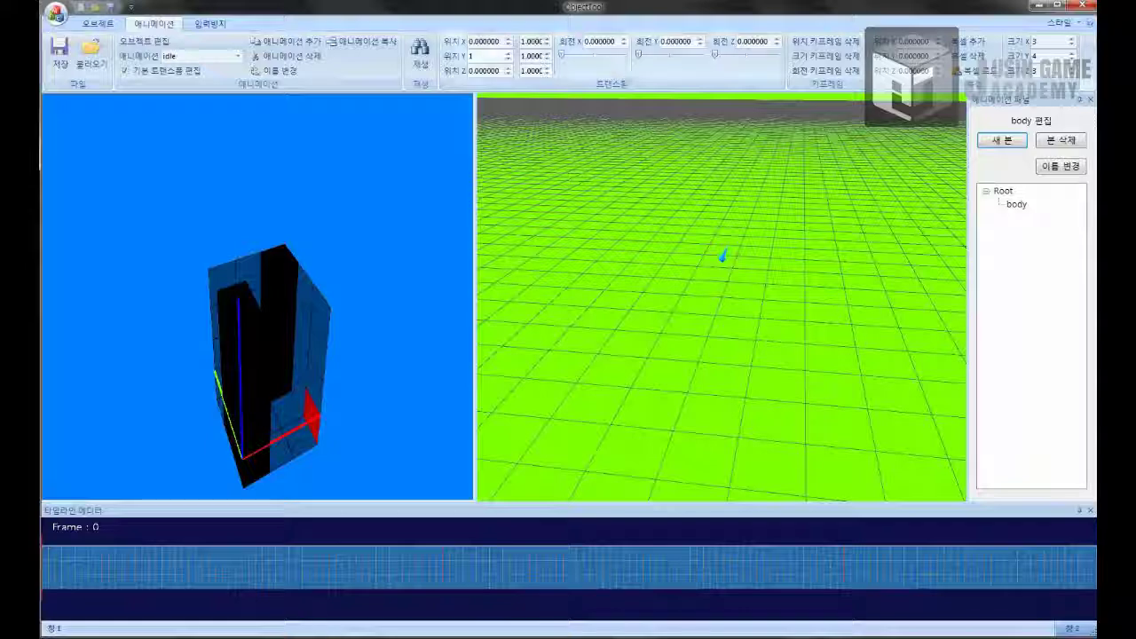
key("BackSpace")
type("0.0")
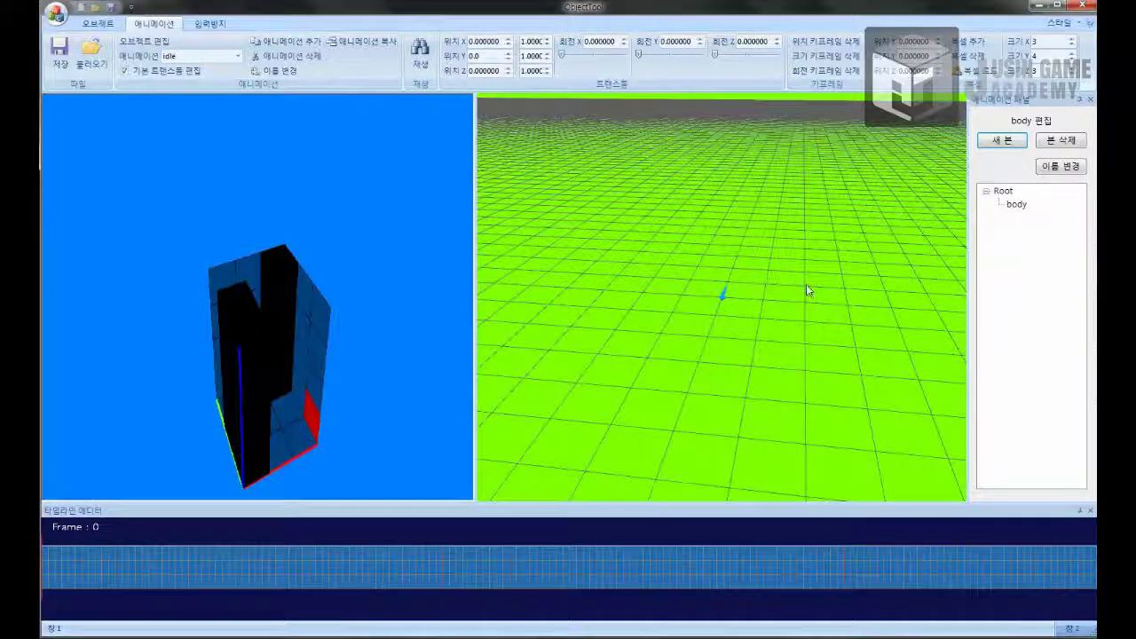
Step: Set the X rotation of the body bone to 270
right_click_drag(806, 284, 807, 284)
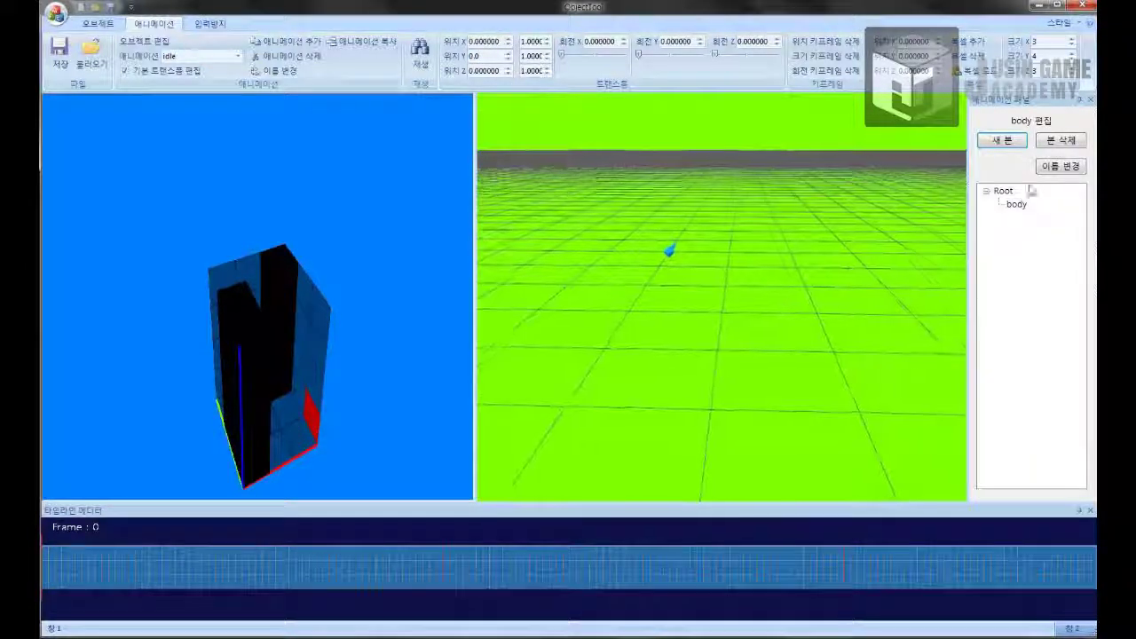
left_click(1016, 204)
left_click(590, 42)
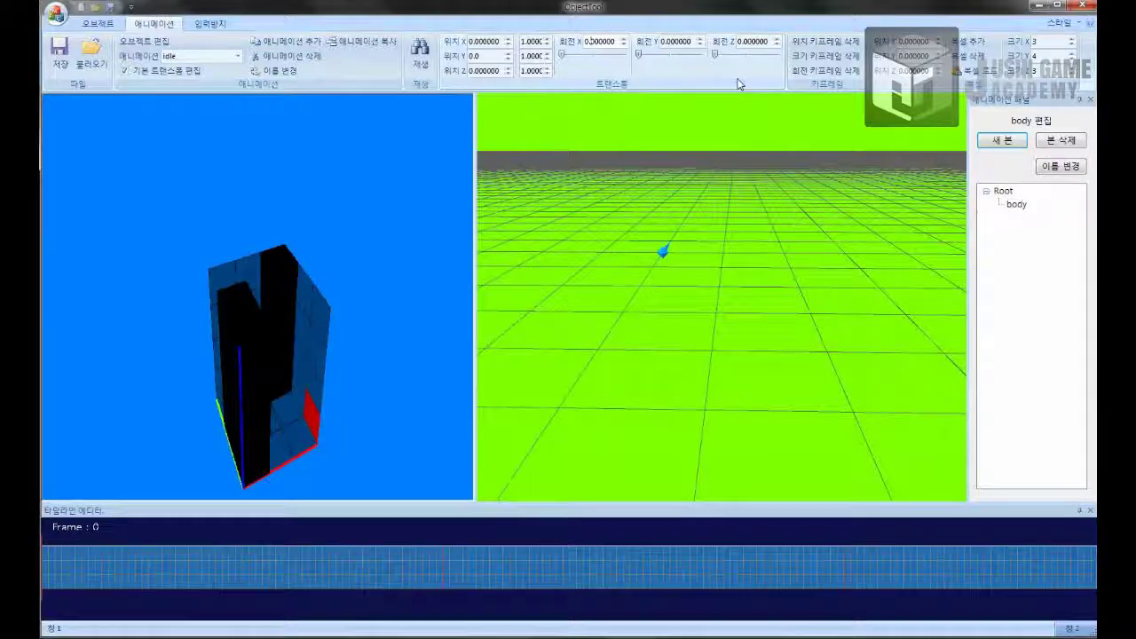
type("27")
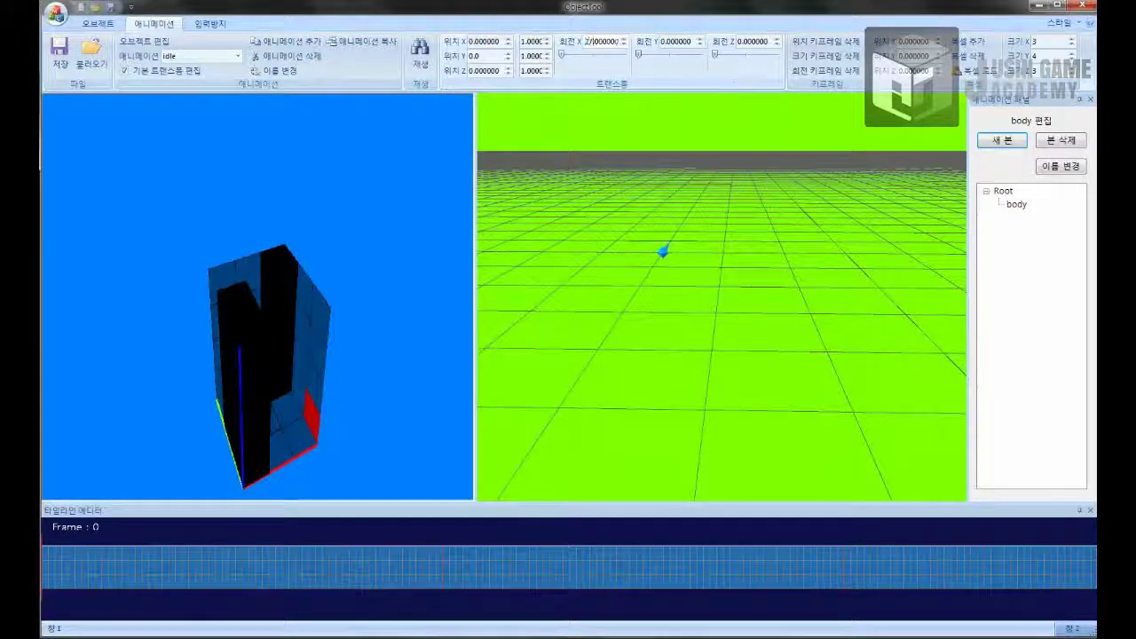
type("0")
key("Return")
right_click_drag(731, 253, 730, 254)
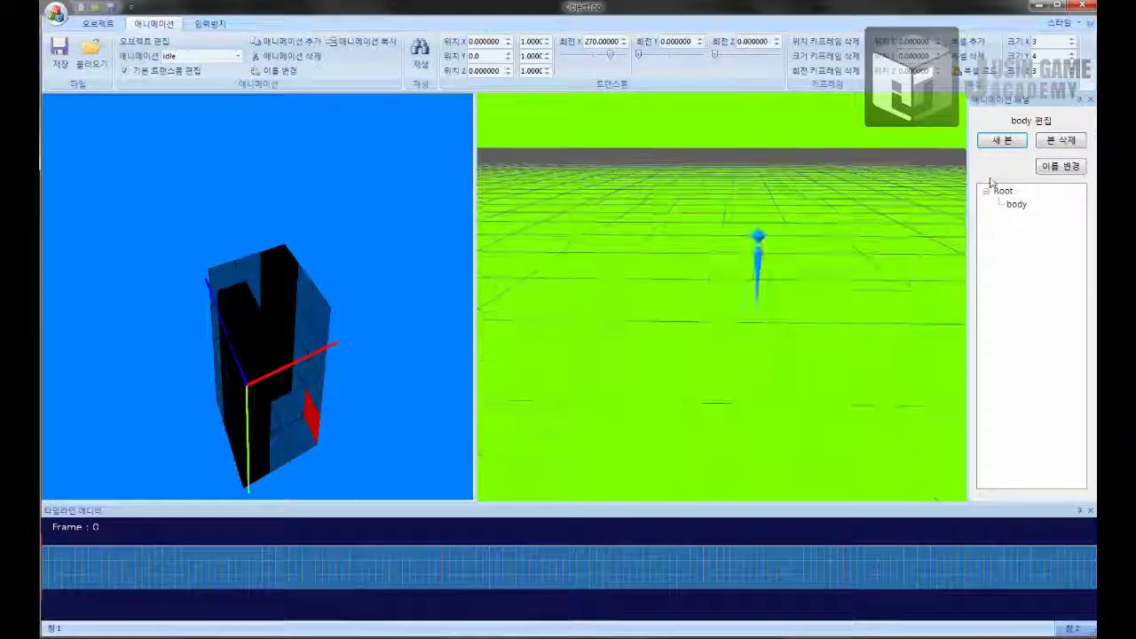
Step: Try moving the body bone along Z, raising its Z position to 4
left_click(1016, 204)
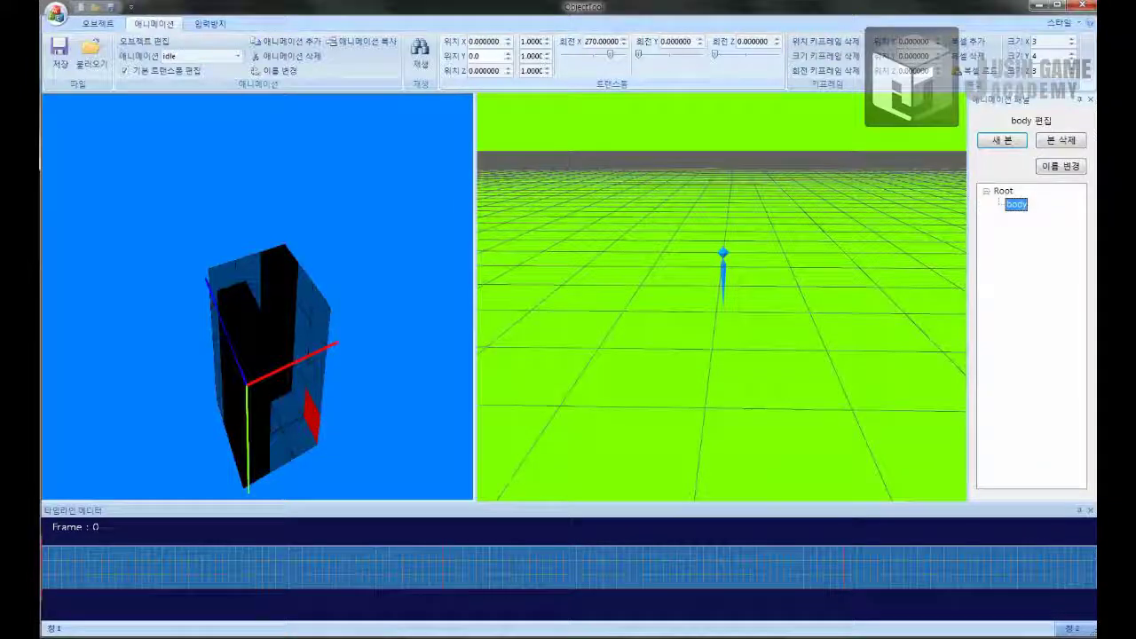
left_click(509, 68)
left_click(509, 69)
left_click(509, 68)
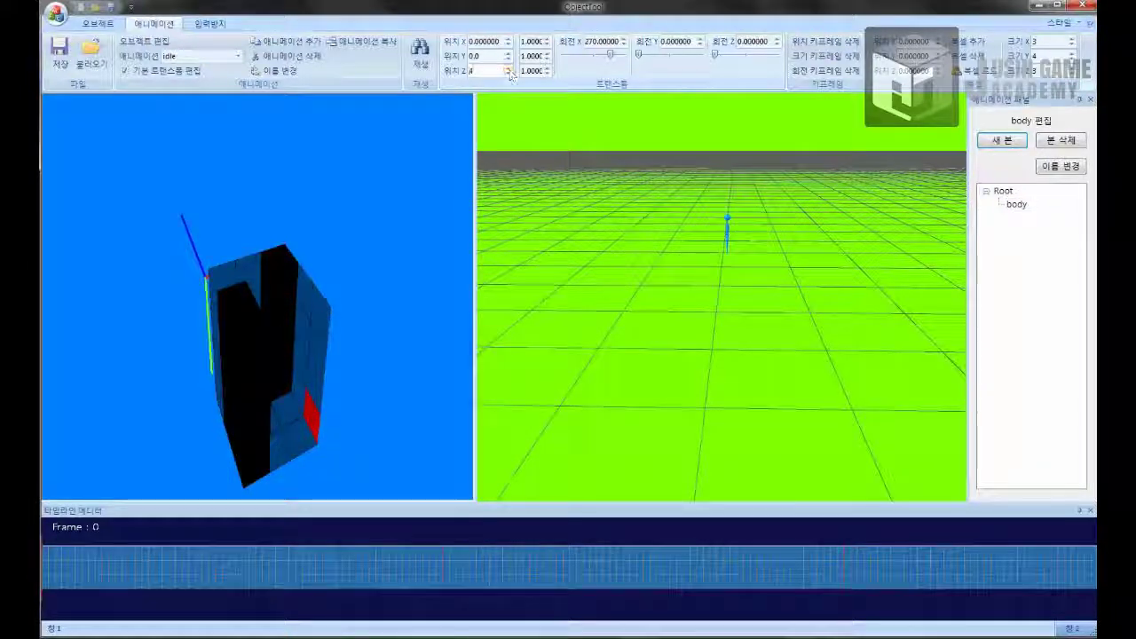
Step: Return the body bone's Z position to 0.0 and set its Y position to 3.5
key("BackSpace")
type("0.0")
left_click(479, 55)
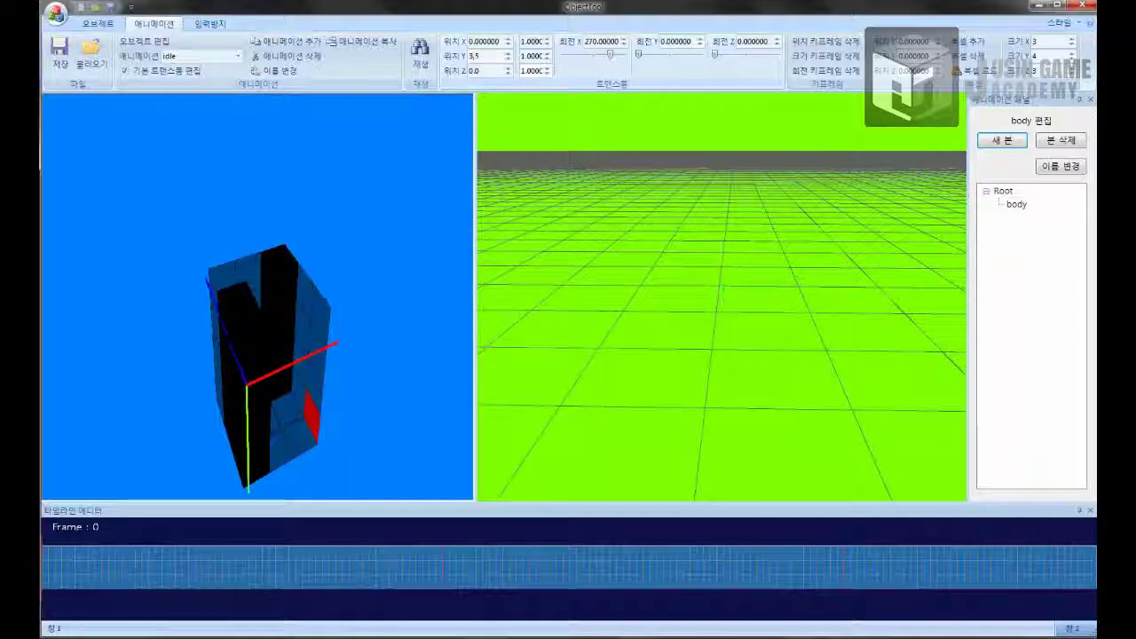
scroll(784, 283, "down", 10)
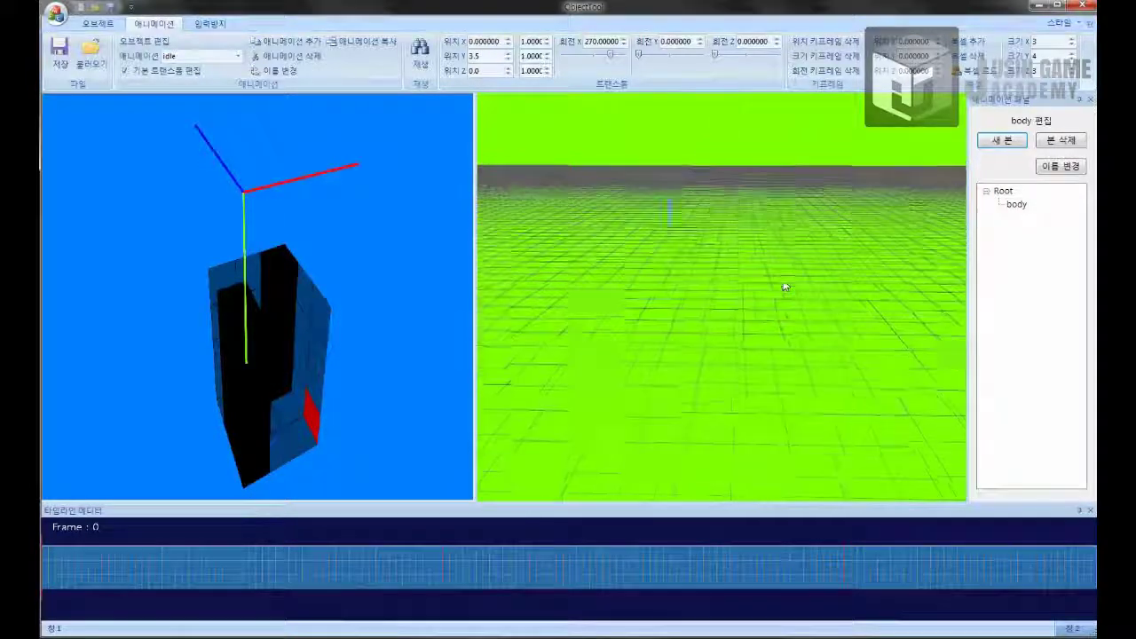
Step: Create a new bone named head as a child of the body bone
left_click(1017, 205)
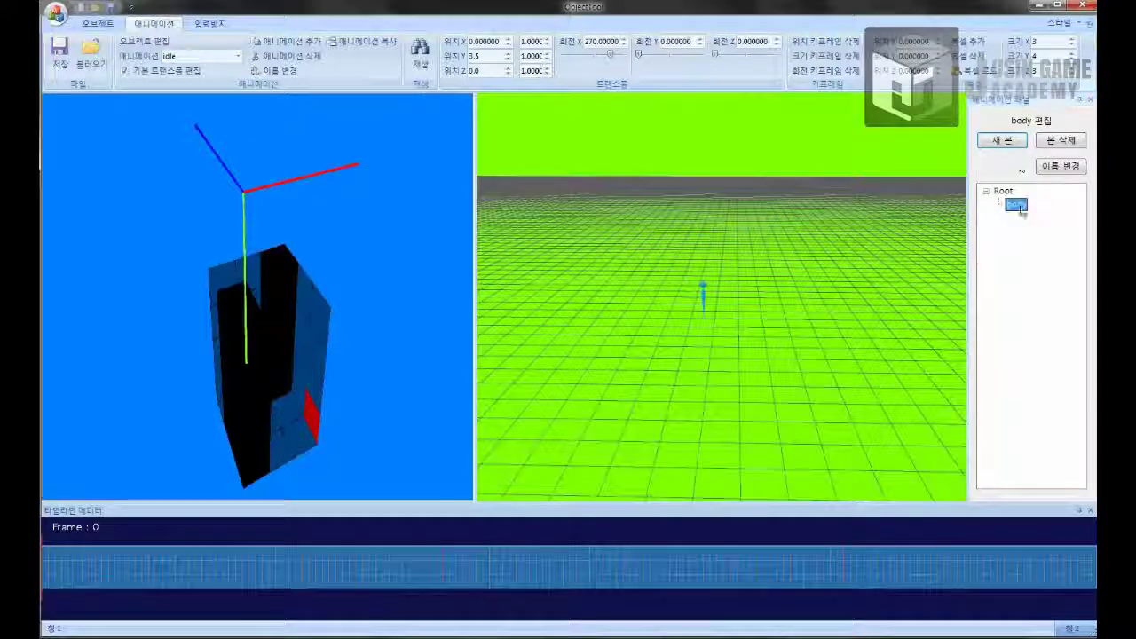
left_click(1004, 142)
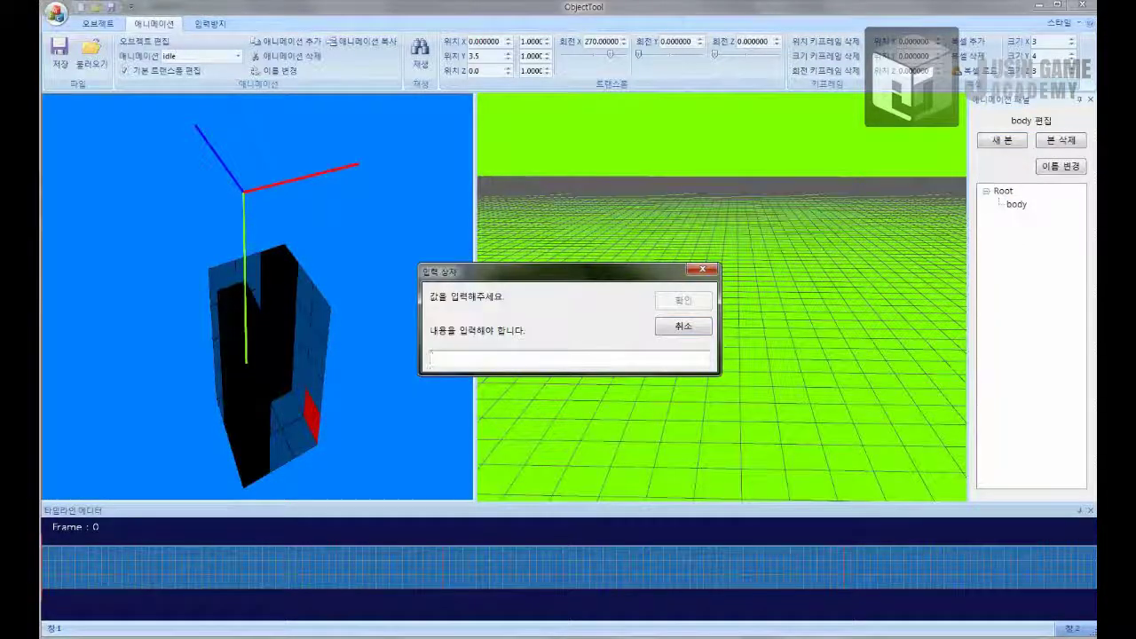
left_click(679, 300)
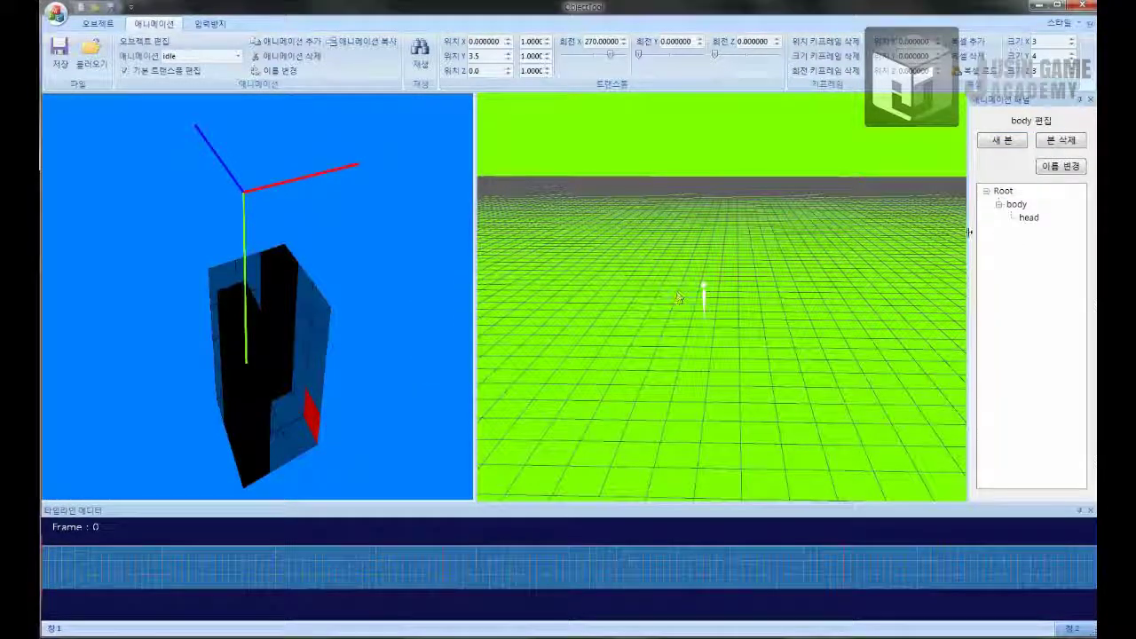
Step: Set the head bone's Z position to -4 so it sits above the body
left_click(1027, 217)
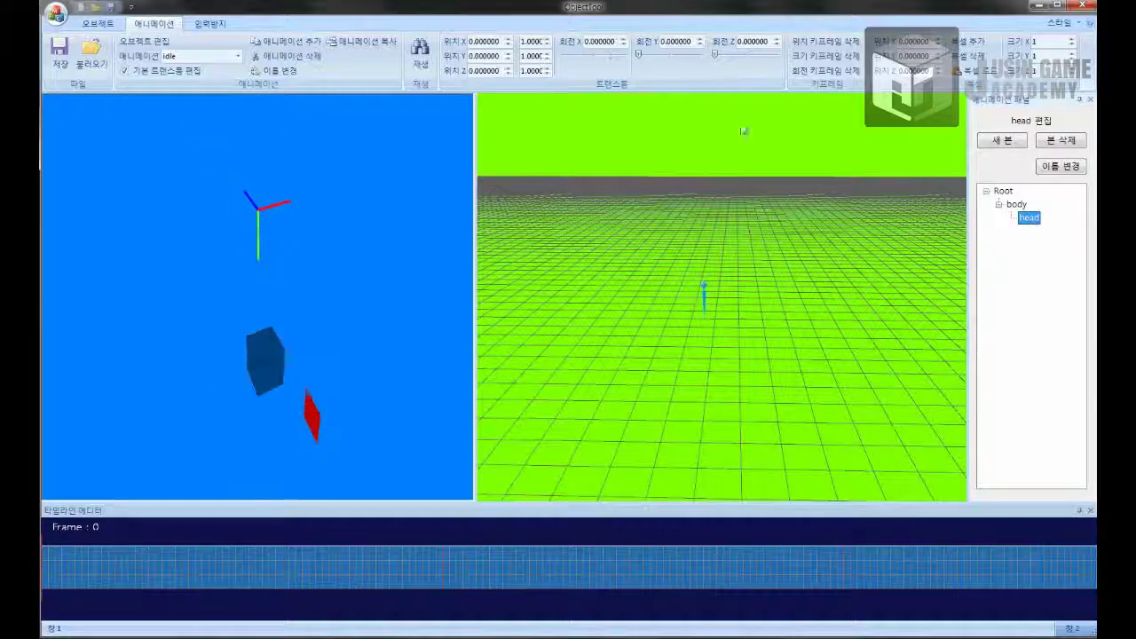
left_click(509, 70)
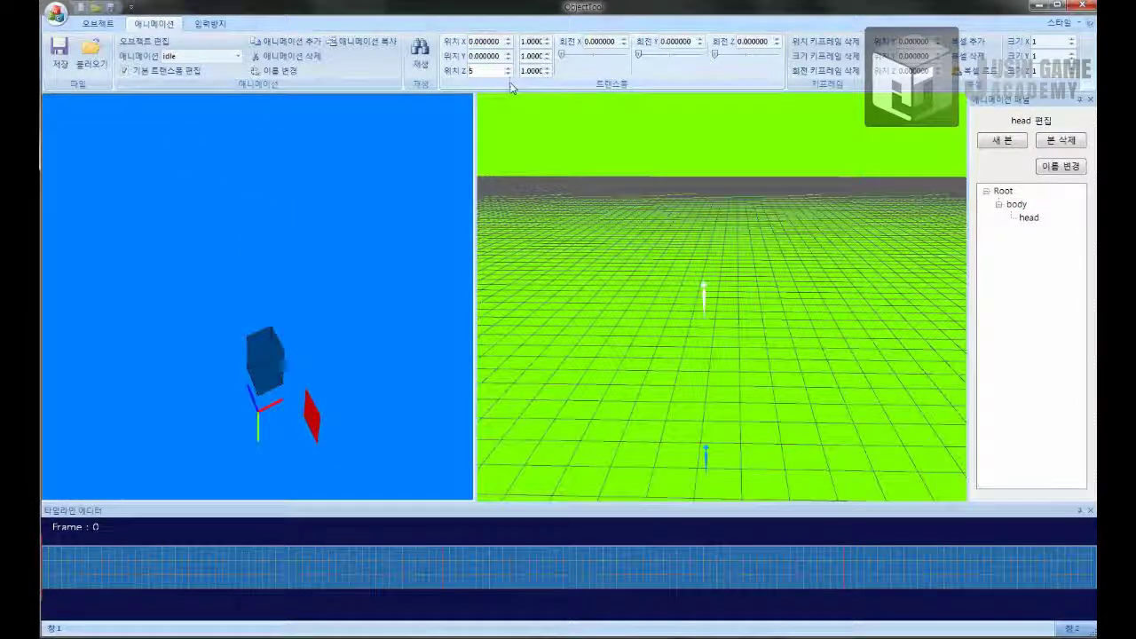
left_click(509, 74)
left_click(509, 74)
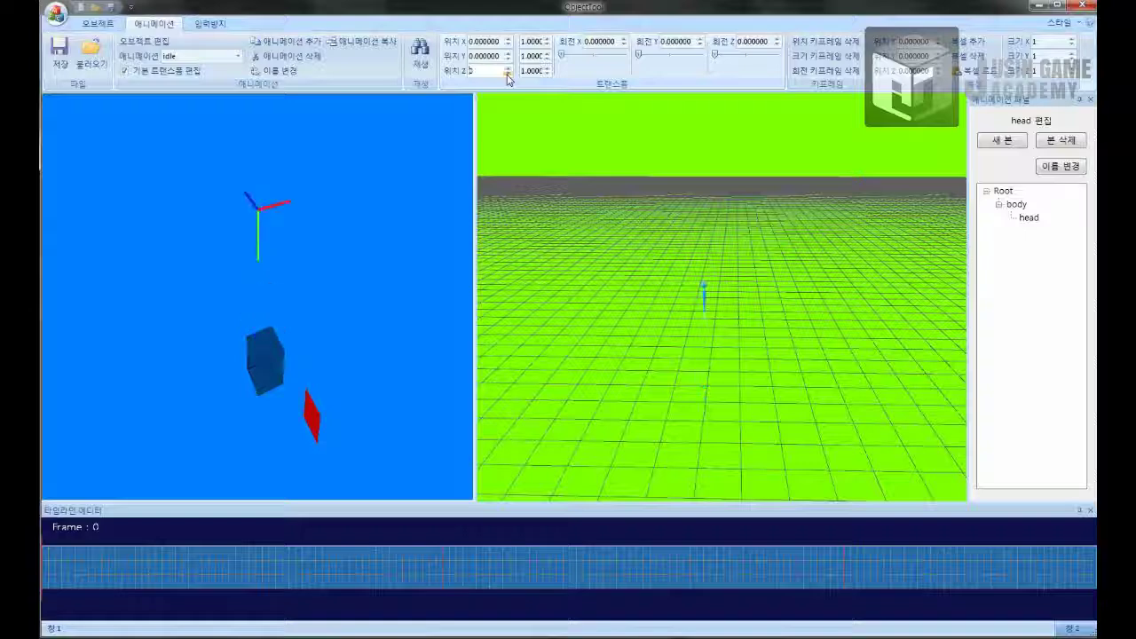
left_click(509, 75)
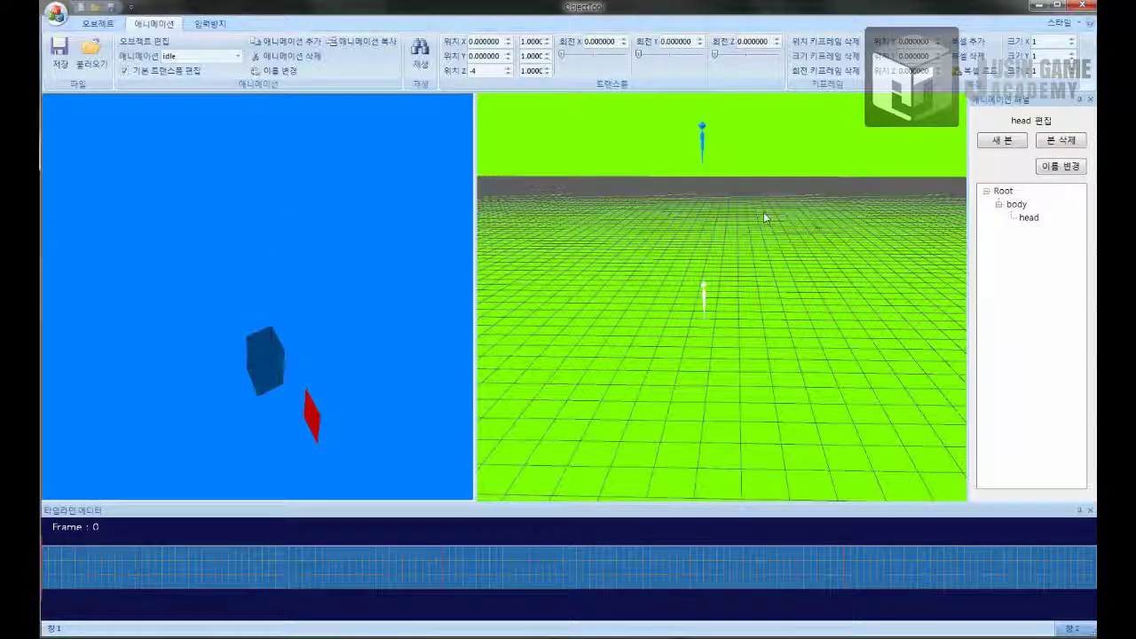
Step: Try loading mushroom2_head.voxel from the resource/voxel folder onto the body bone
left_click(1017, 205)
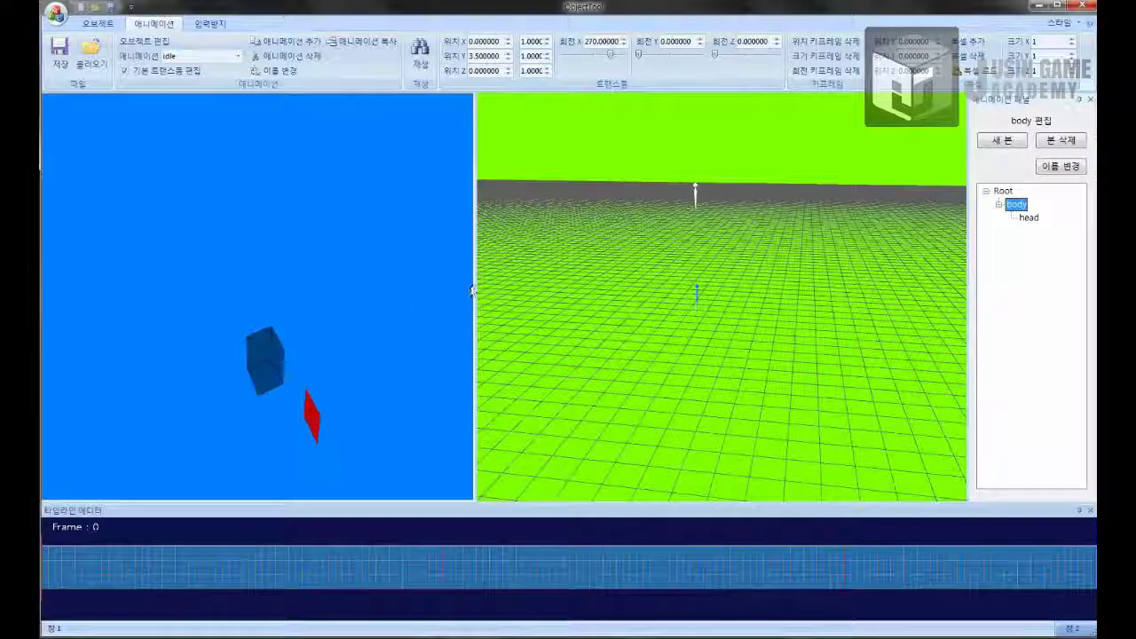
left_click_drag(477, 283, 366, 283)
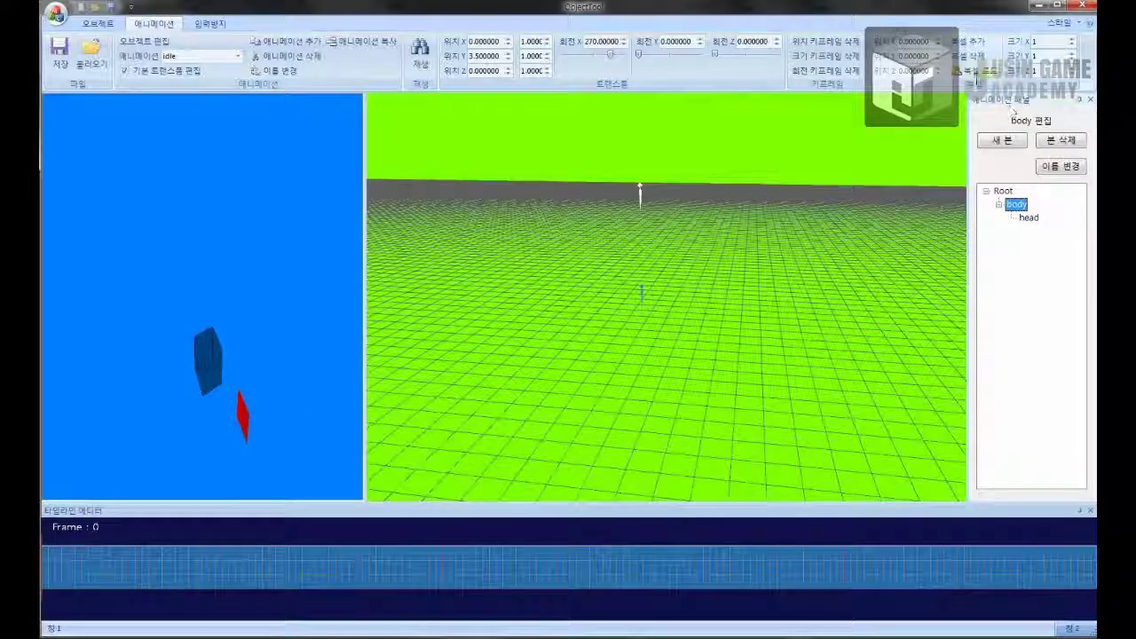
left_click(980, 71)
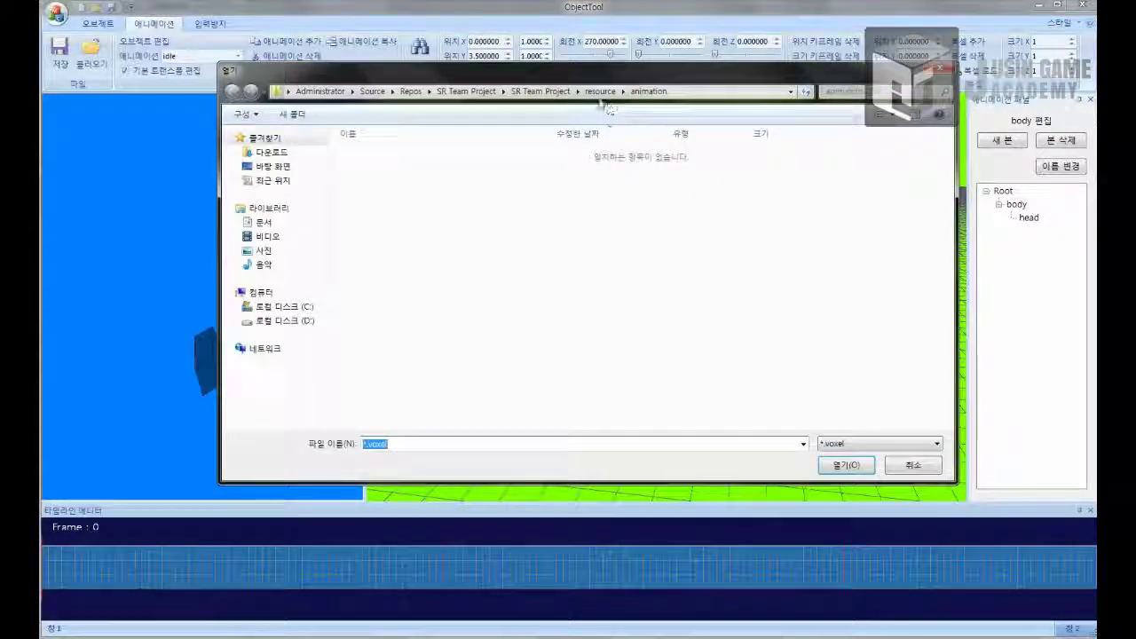
left_click(601, 92)
double_click(377, 196)
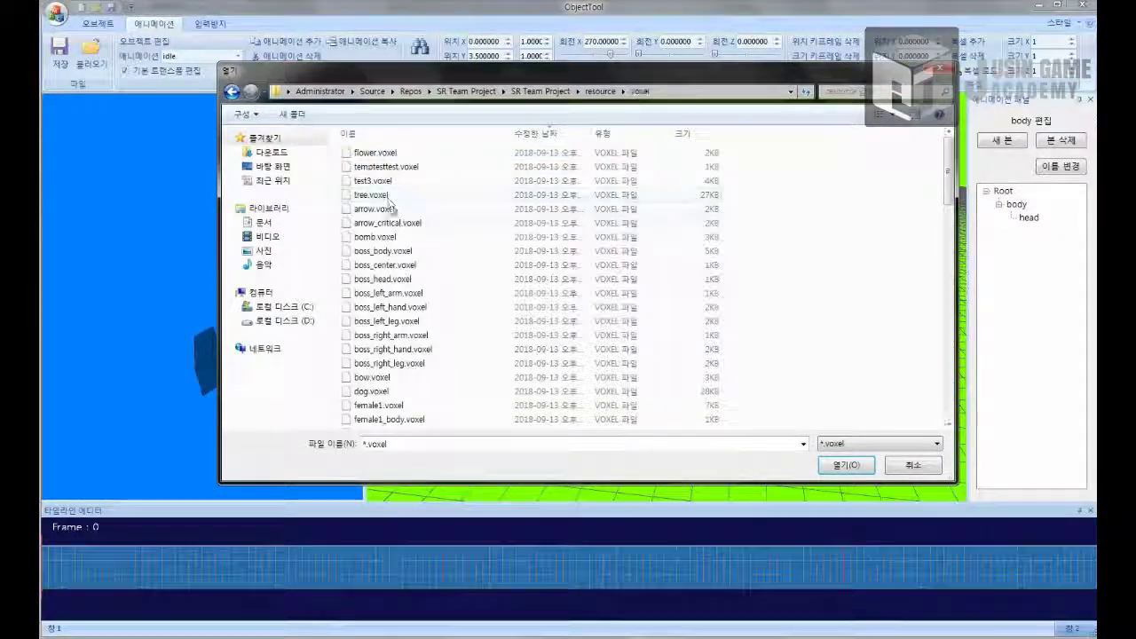
scroll(391, 206, "down", 15)
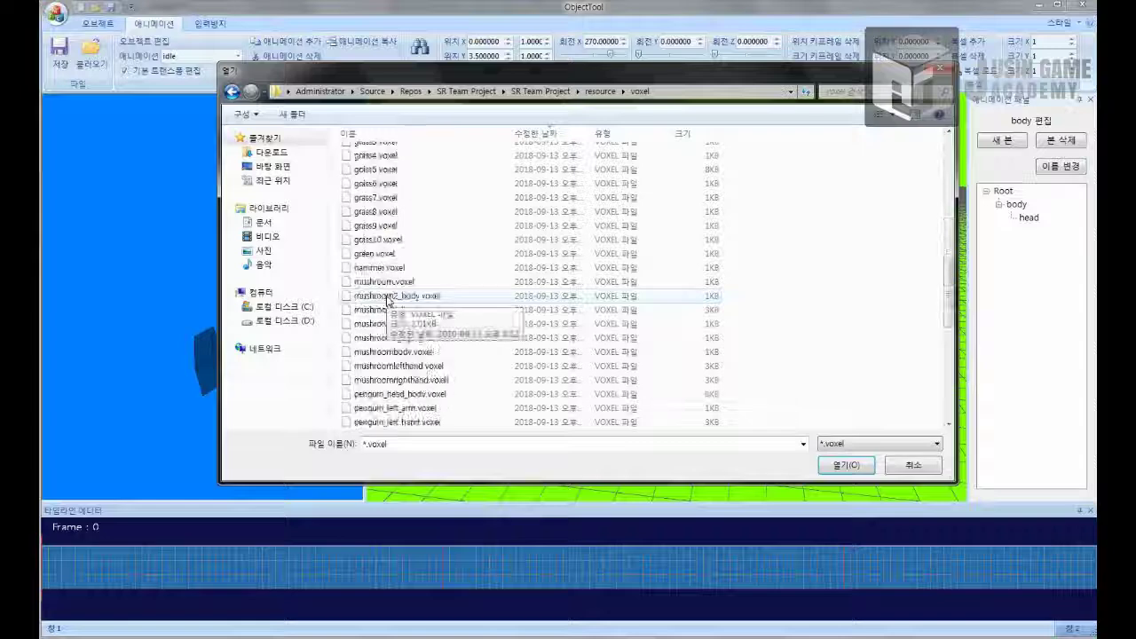
scroll(388, 302, "down", 2)
left_click(432, 227)
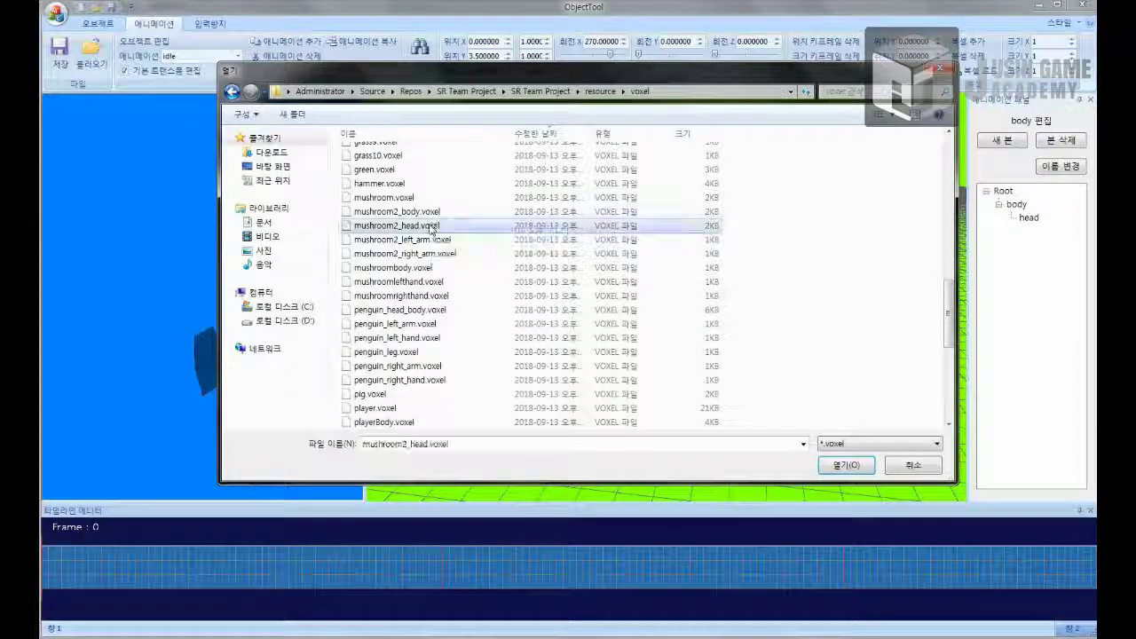
left_click(845, 464)
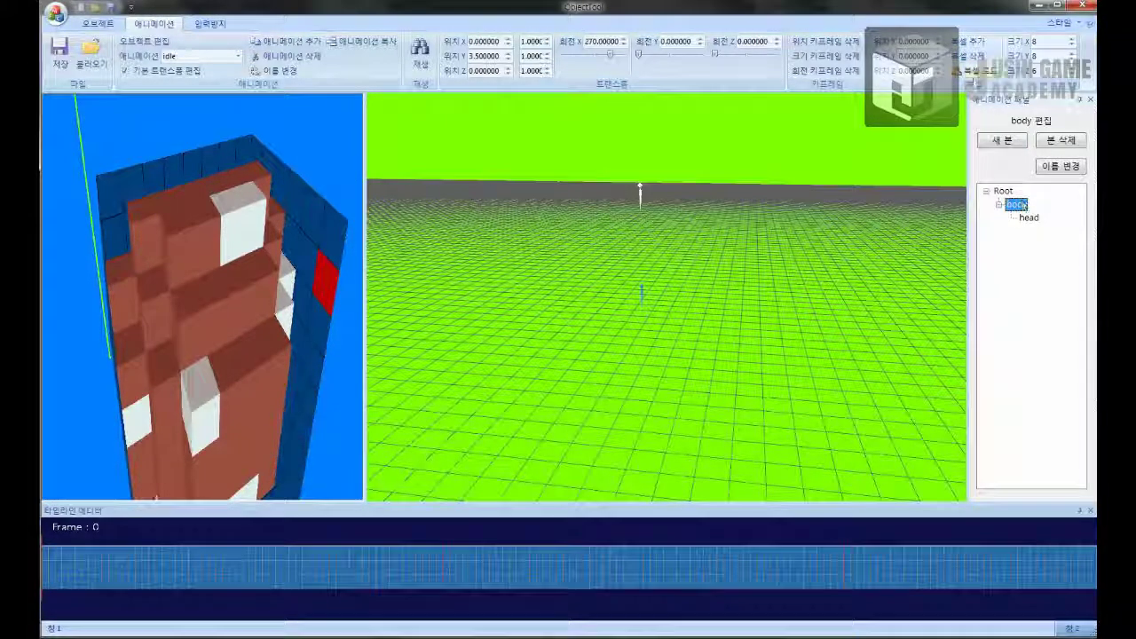
Step: Load the mushroom2_body.voxel model onto the body bone
left_click(980, 72)
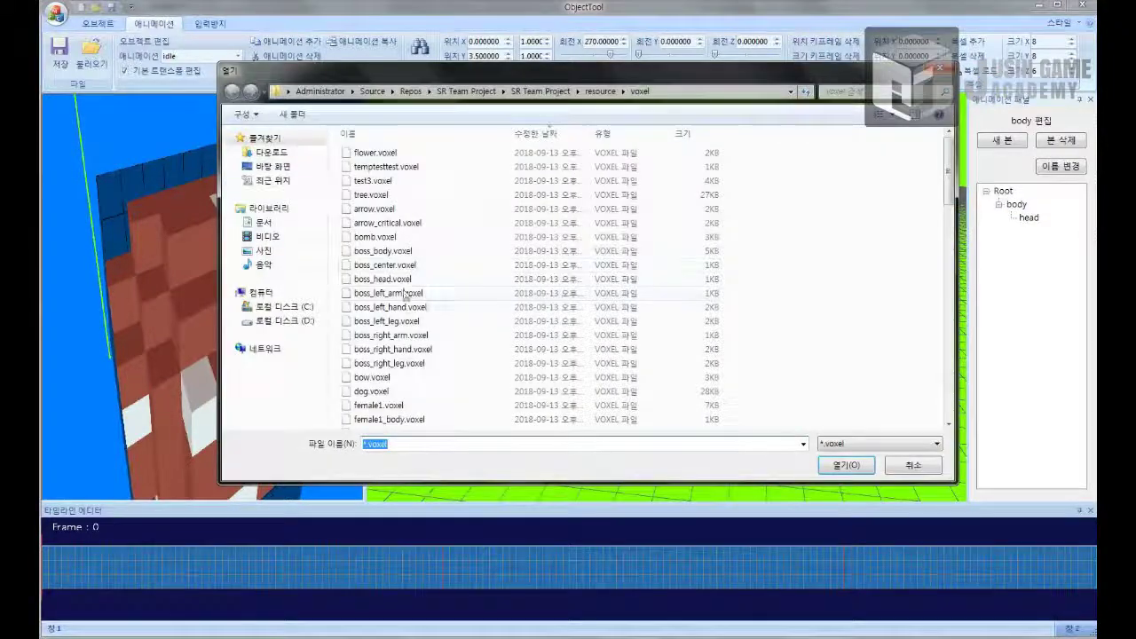
left_click(437, 336)
scroll(437, 333, "down", 12)
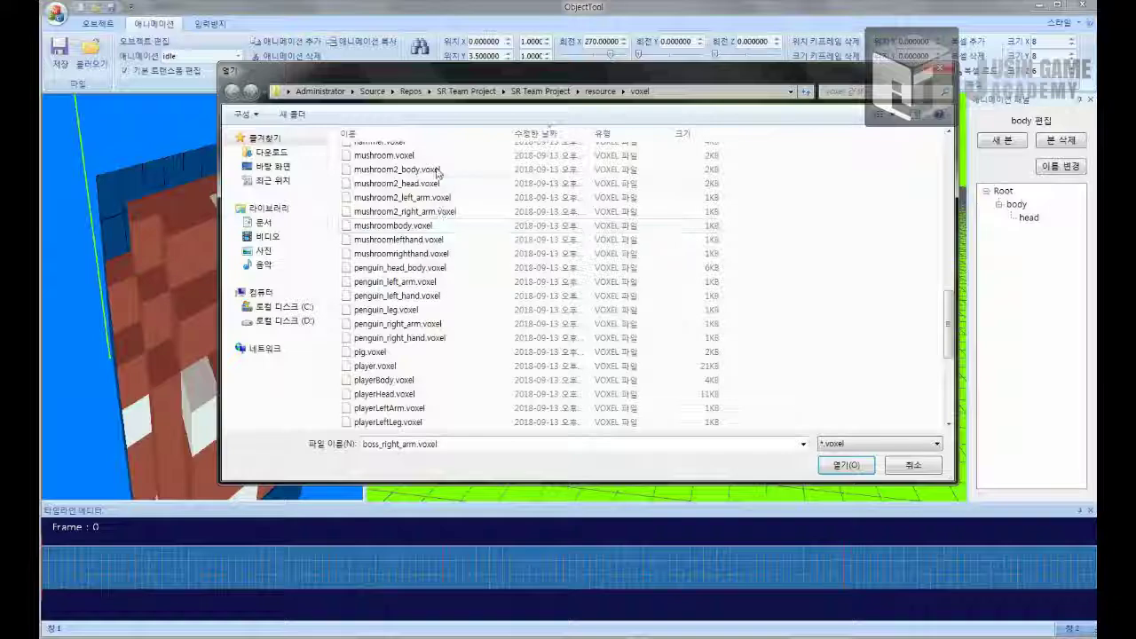
left_click(437, 169)
left_click(846, 465)
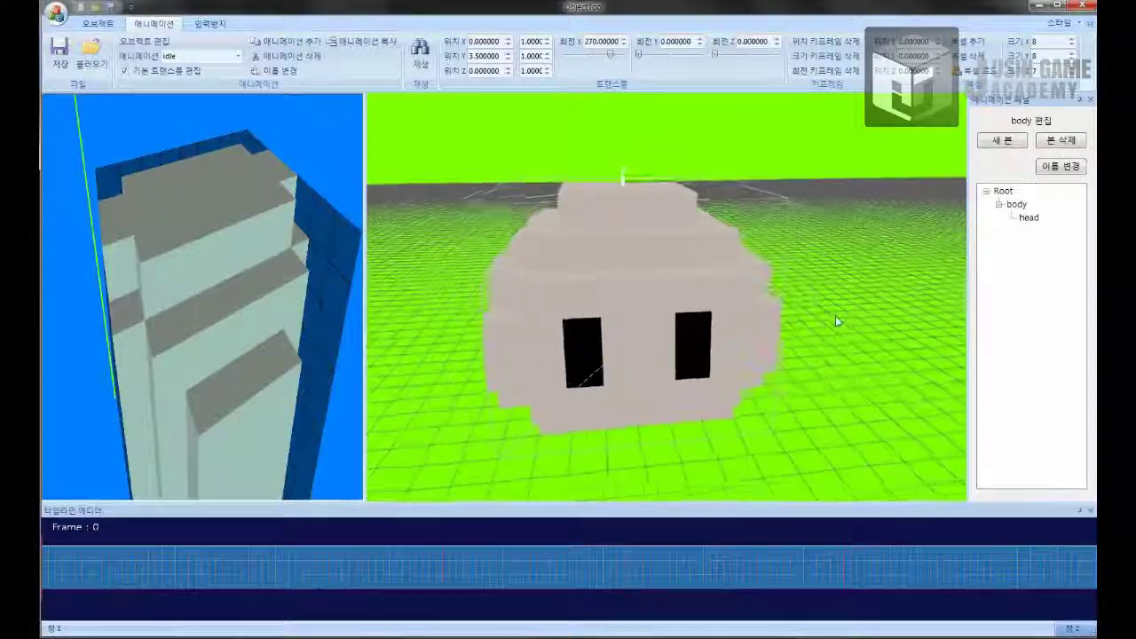
Step: Load the mushroom2_head.voxel model onto the head bone
left_click(1029, 217)
left_click(972, 80)
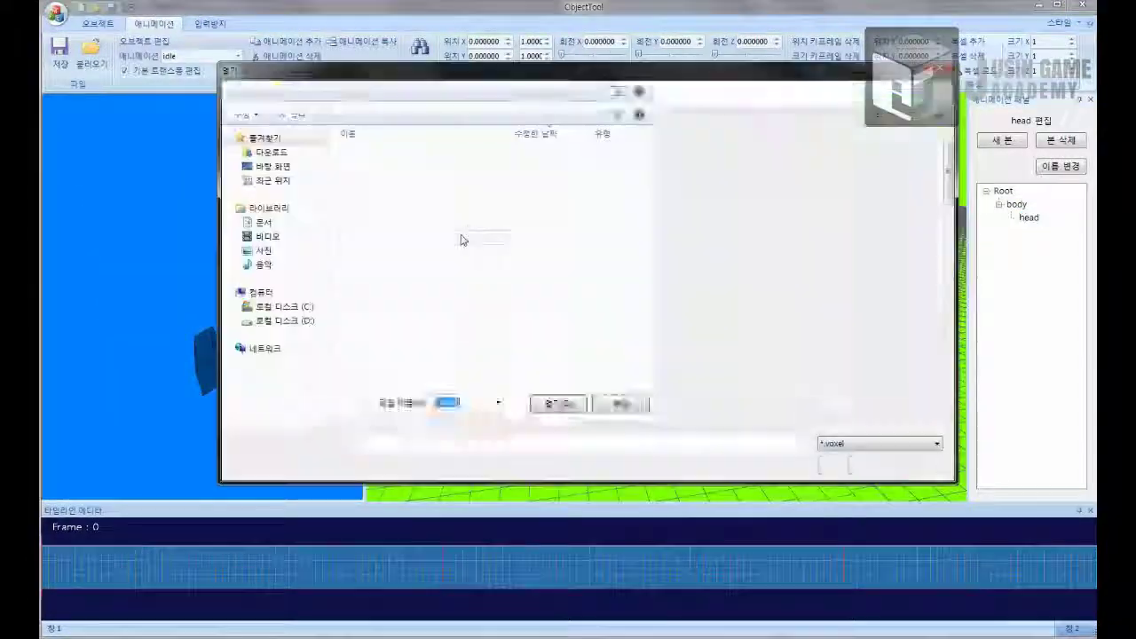
scroll(455, 349, "down", 10)
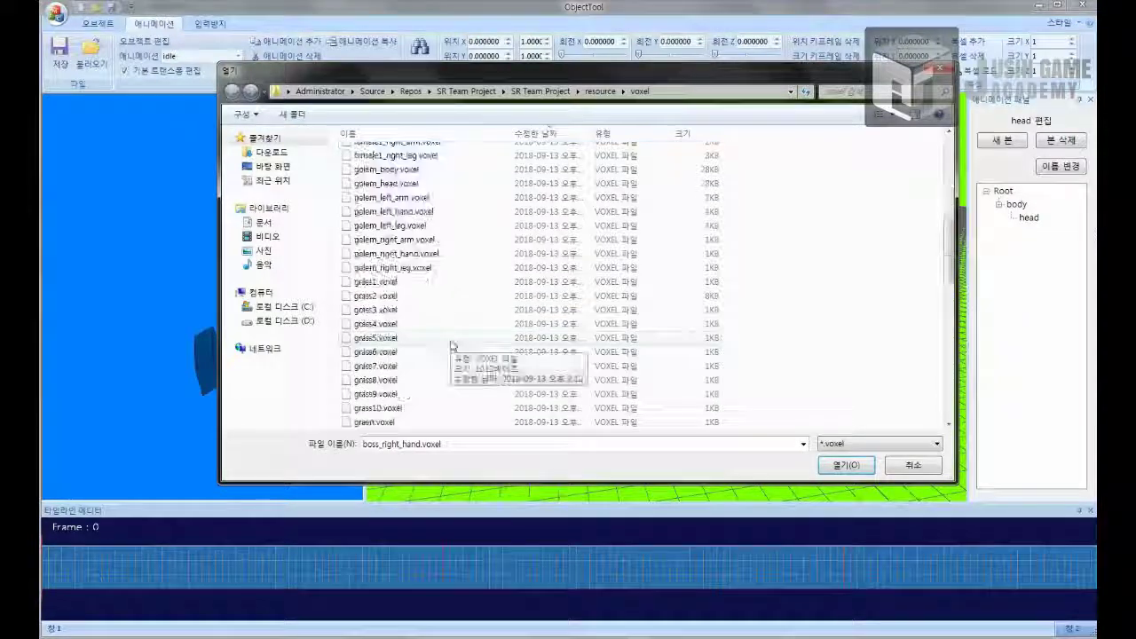
double_click(435, 225)
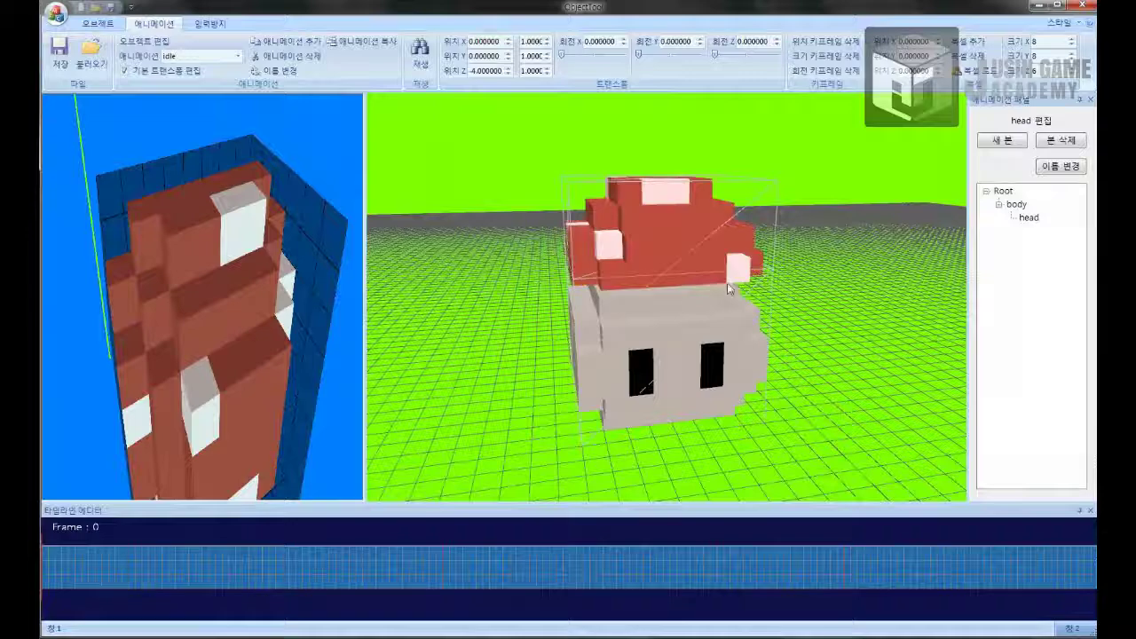
scroll(866, 314, "up", 5)
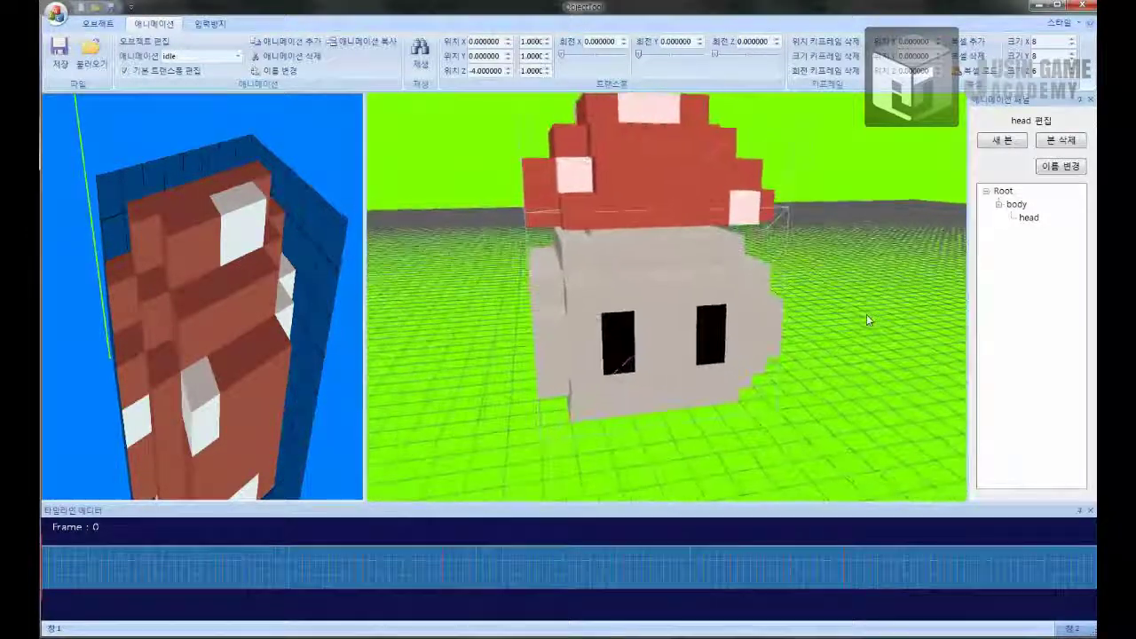
scroll(867, 314, "down", 3)
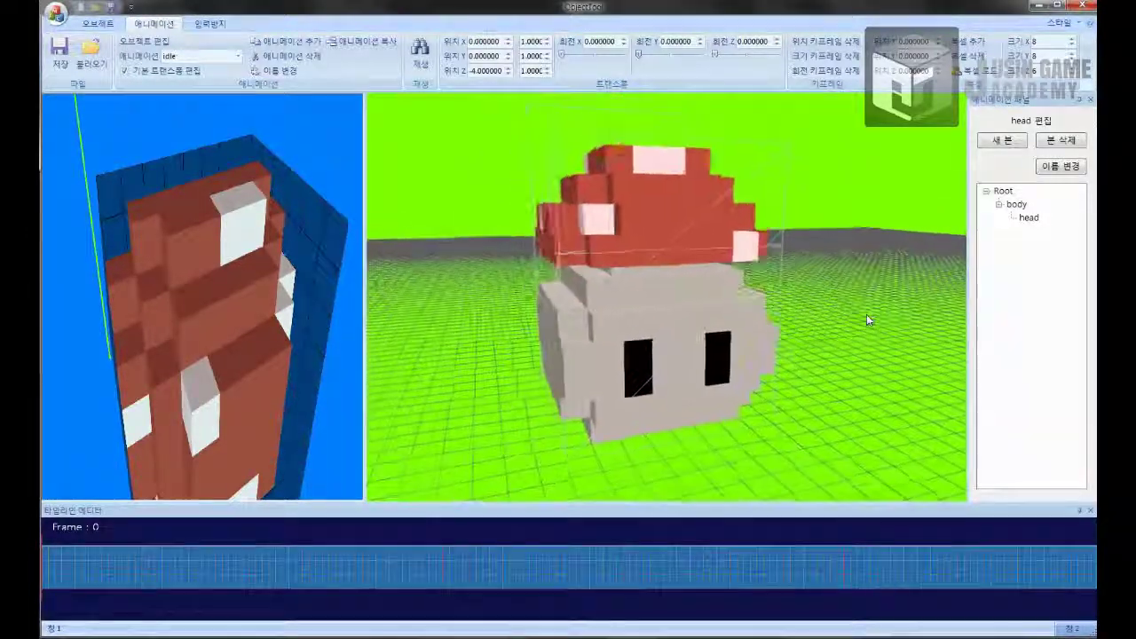
Step: Set the head bone's Z position to -6.5 to raise the mushroom cap above the body
left_click(1029, 218)
left_click(509, 74)
left_click(509, 74)
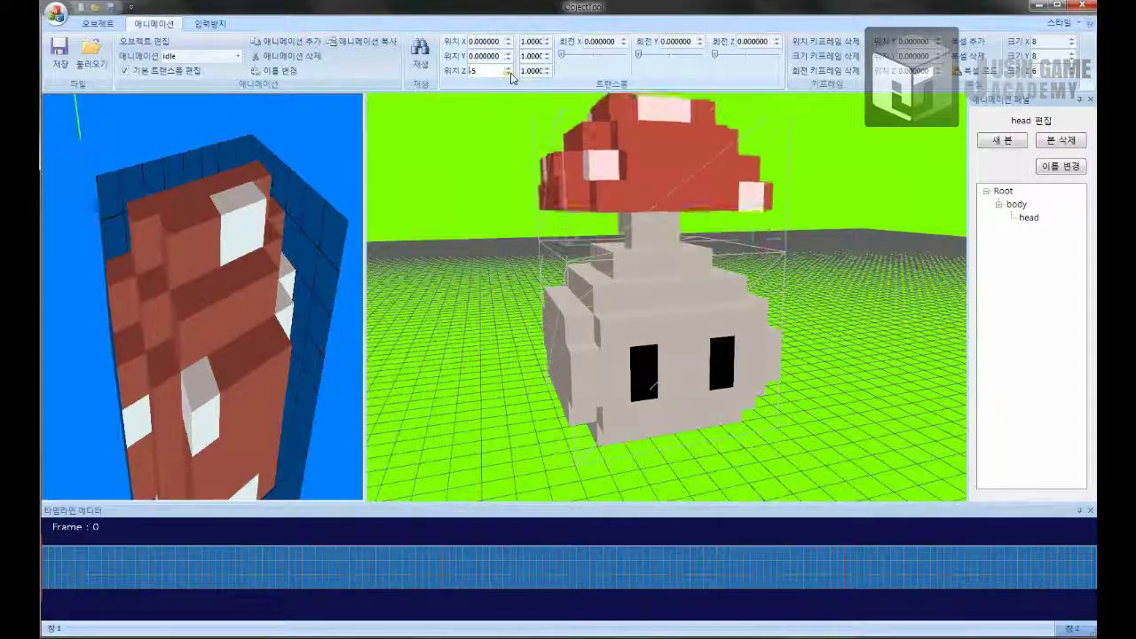
left_click(509, 73)
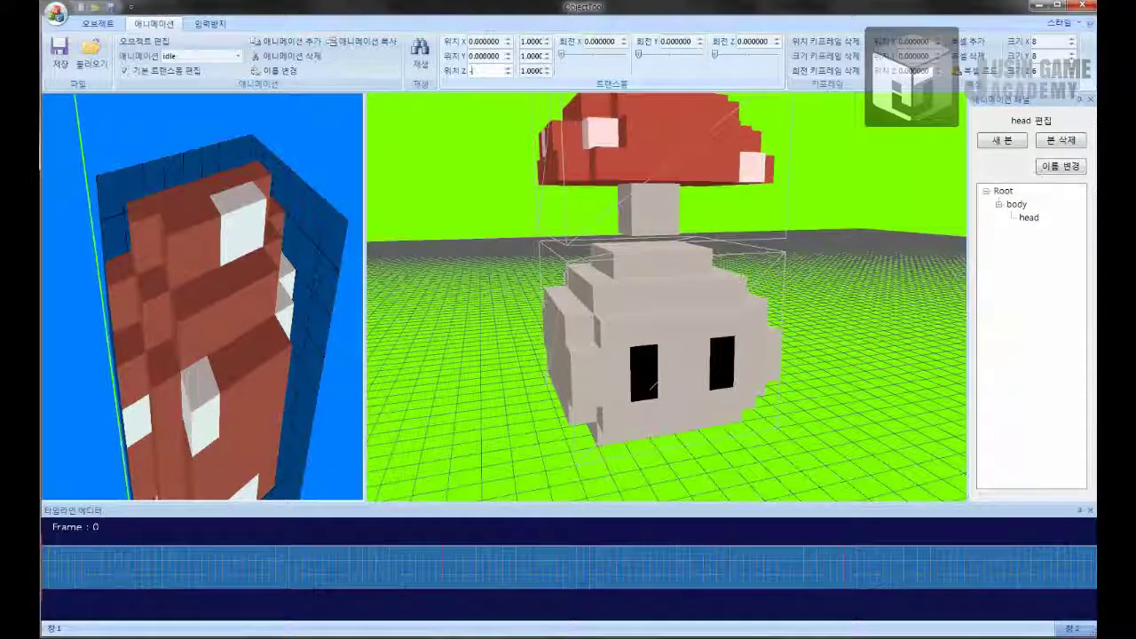
type(".5d")
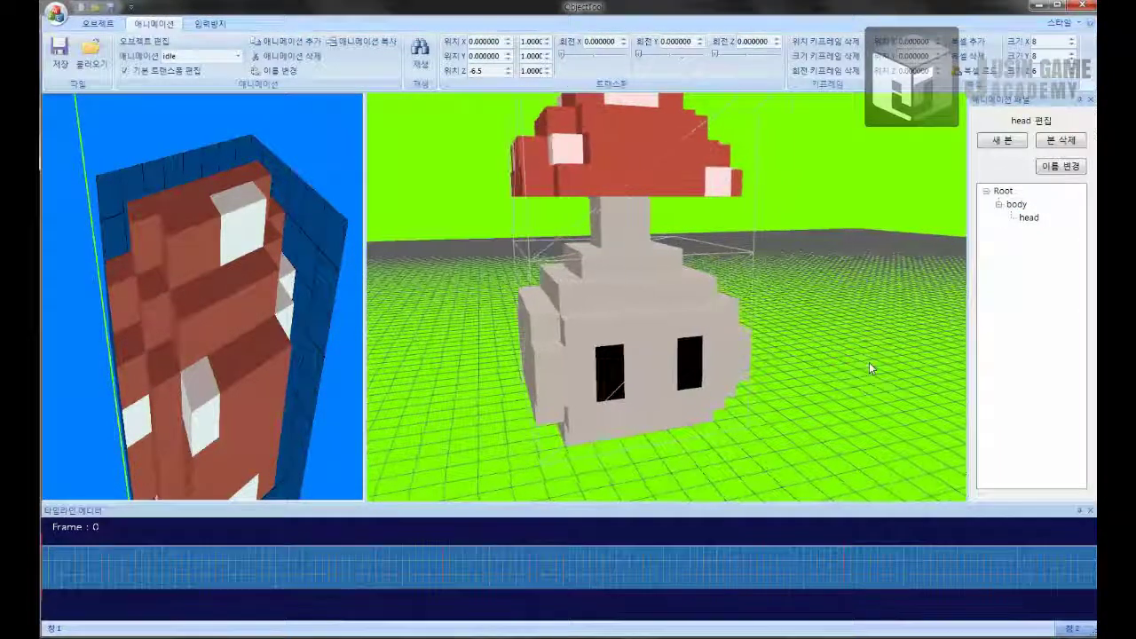
type("e")
scroll(870, 362, "down", 4)
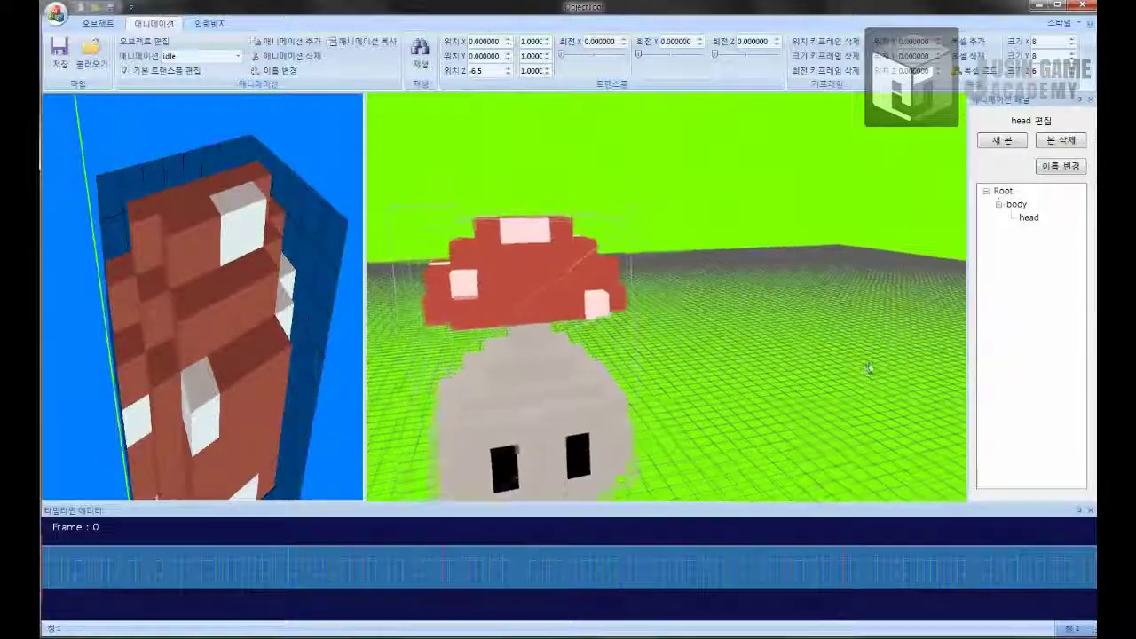
key("q")
key("a")
key("w")
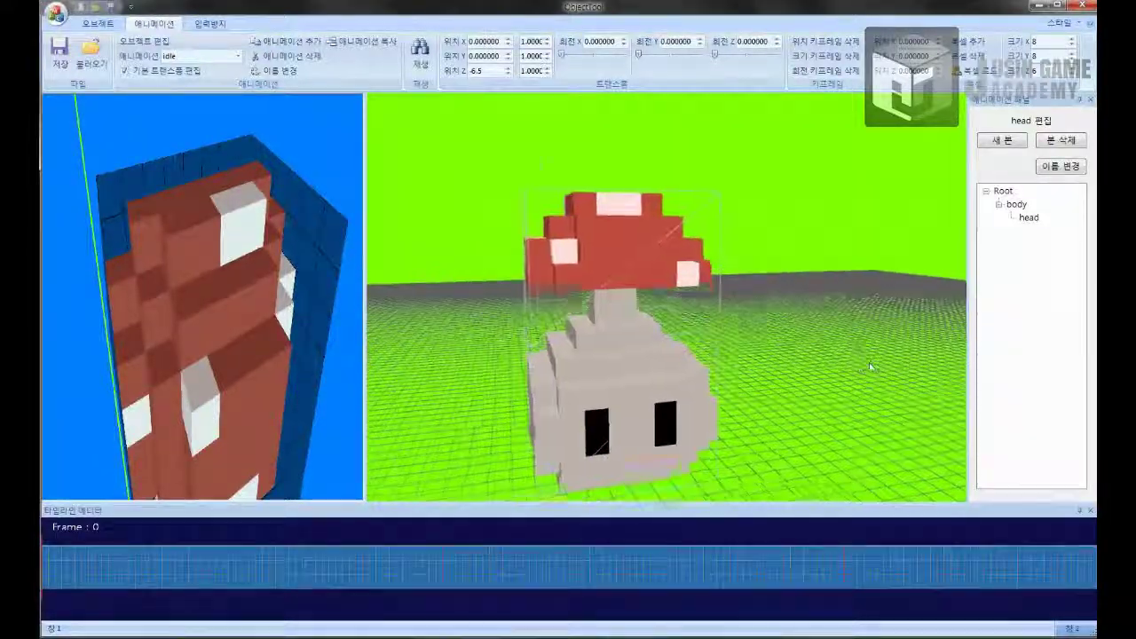
scroll(873, 366, "up", 1)
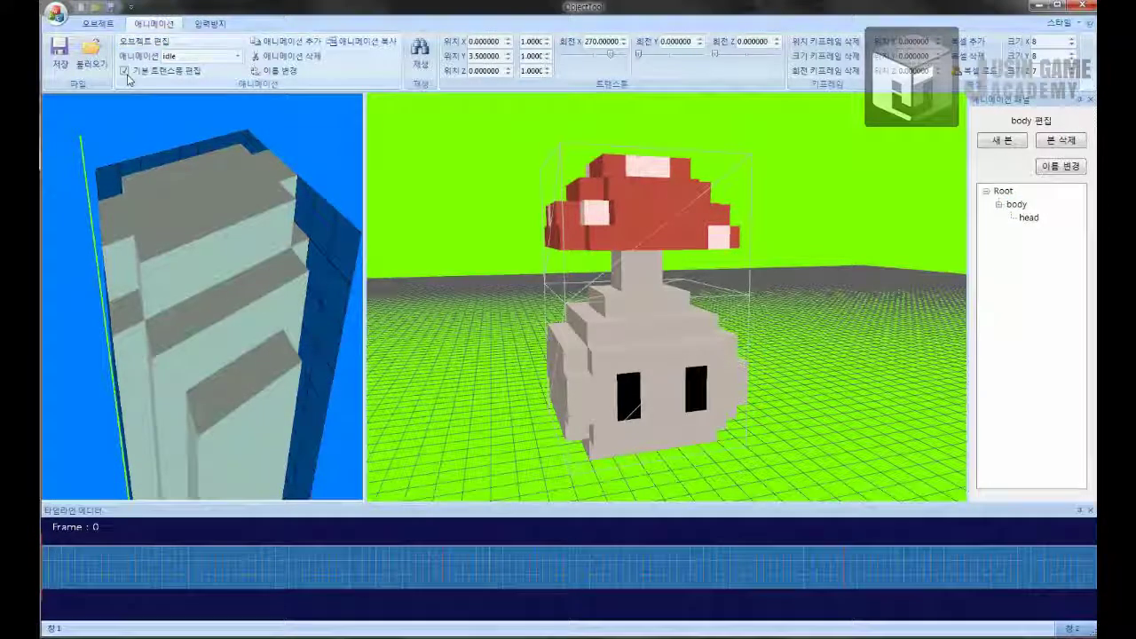
Step: Turn off default transform editing for the body bone and add its first idle keyframe at frame 0
left_click(146, 41)
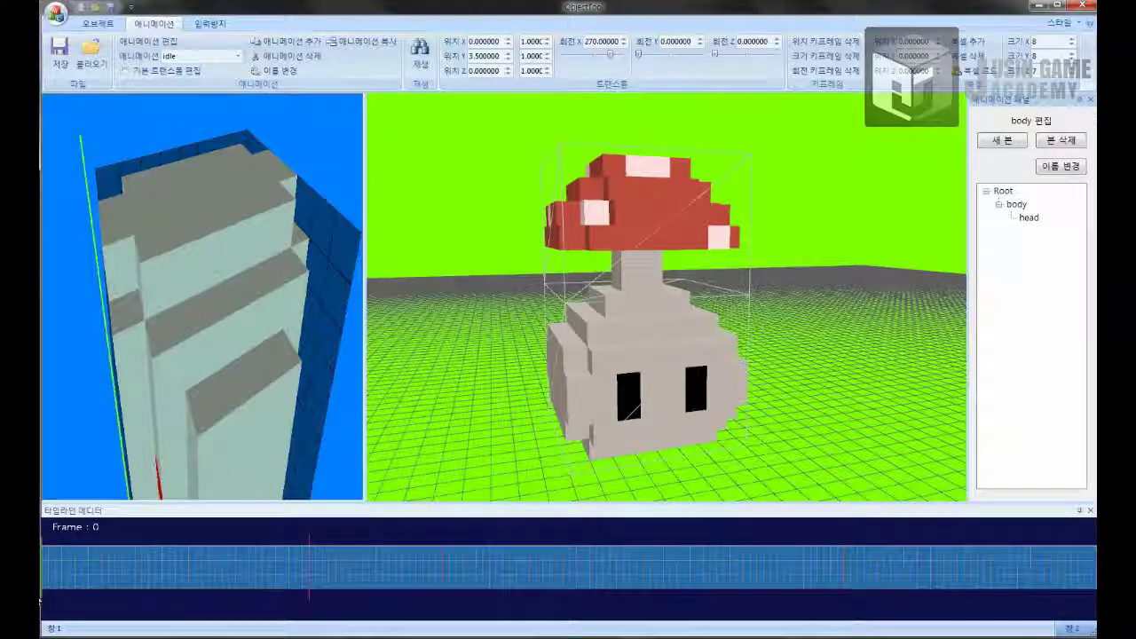
left_click(44, 579)
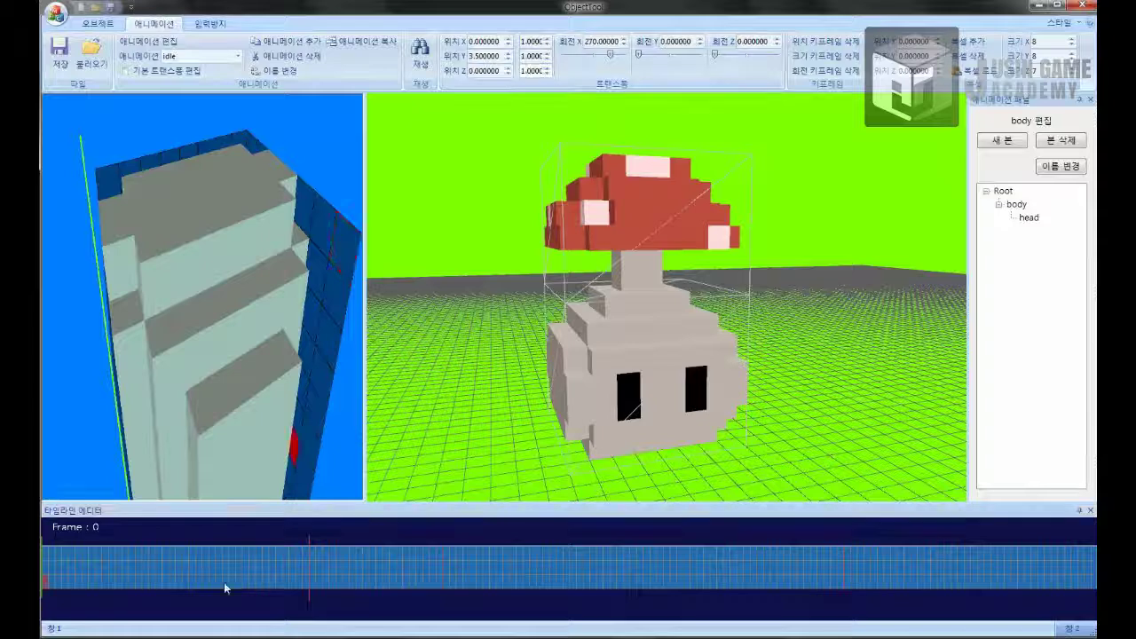
Step: Add a body bone keyframe at frame 20 with the Z scale set to 0.92
left_click(141, 590)
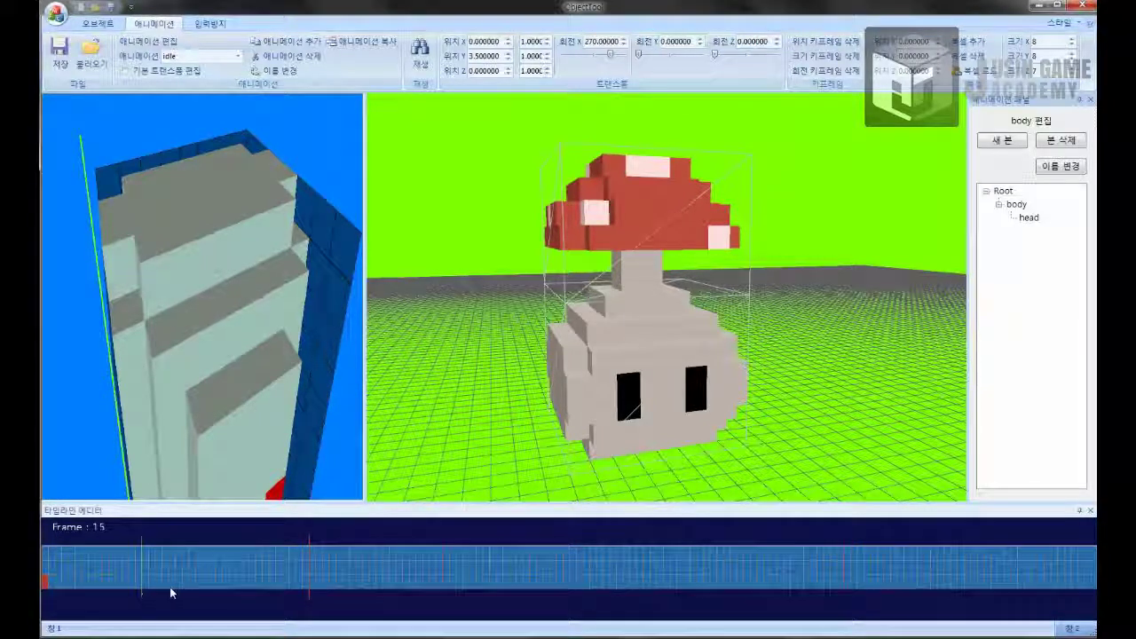
left_click(177, 592)
left_click_drag(526, 71, 532, 71)
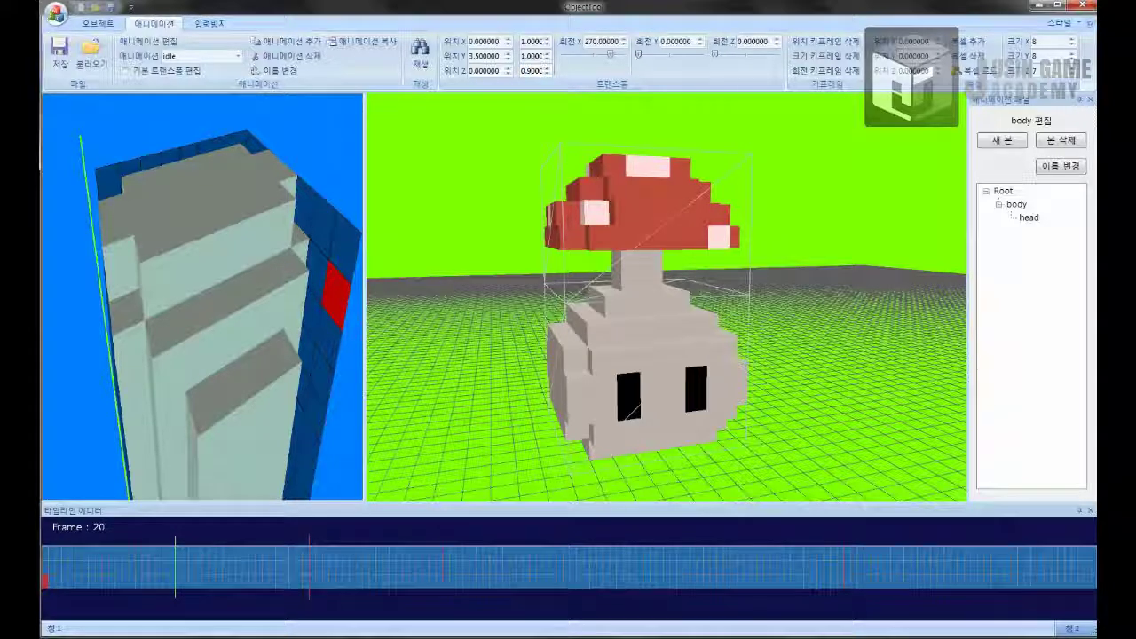
key("Return")
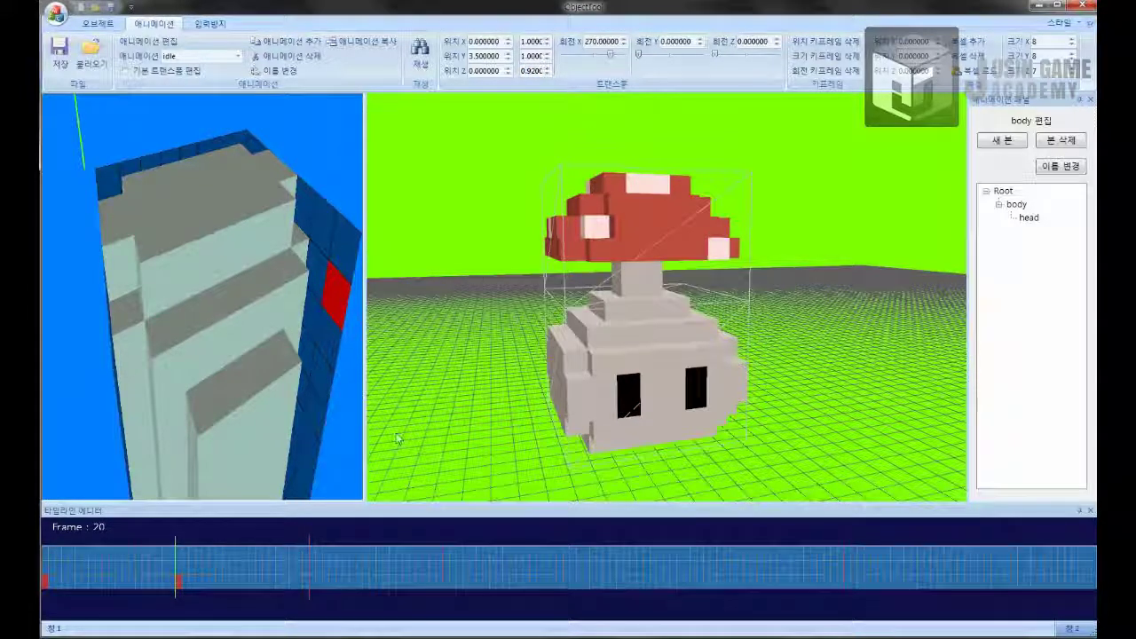
Step: Add a body bone keyframe at frame 40 with the Z scale set to 1.0
left_click(309, 596)
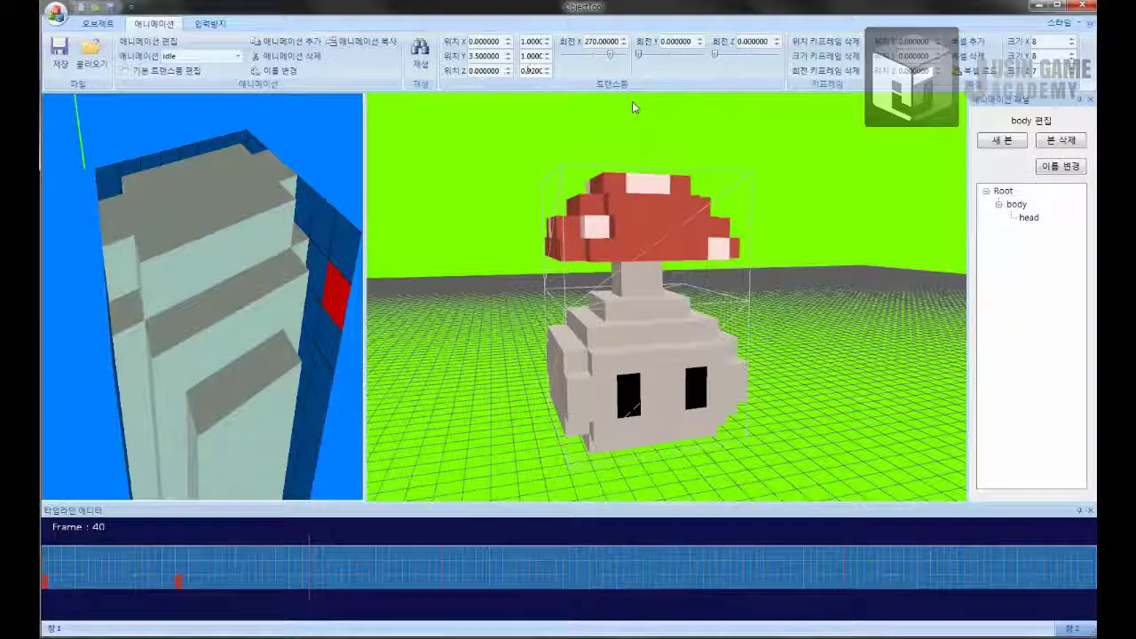
type("1.0")
key("Return")
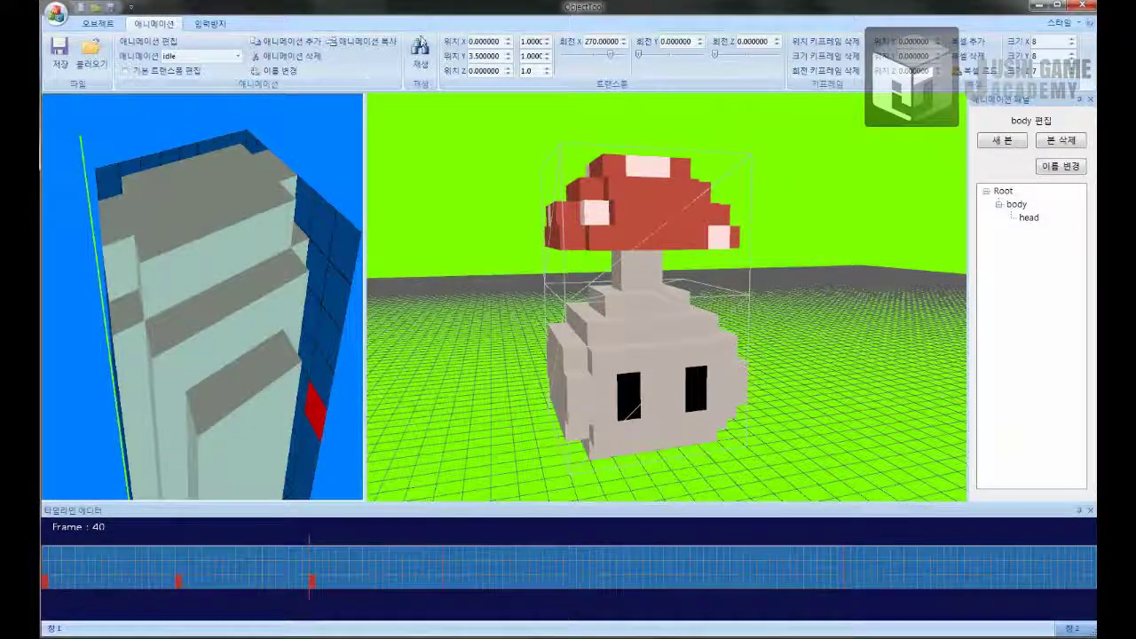
Step: Play and stop the idle animation, and step through its frames to check the body's interpolated squash between keyframes
left_click(421, 56)
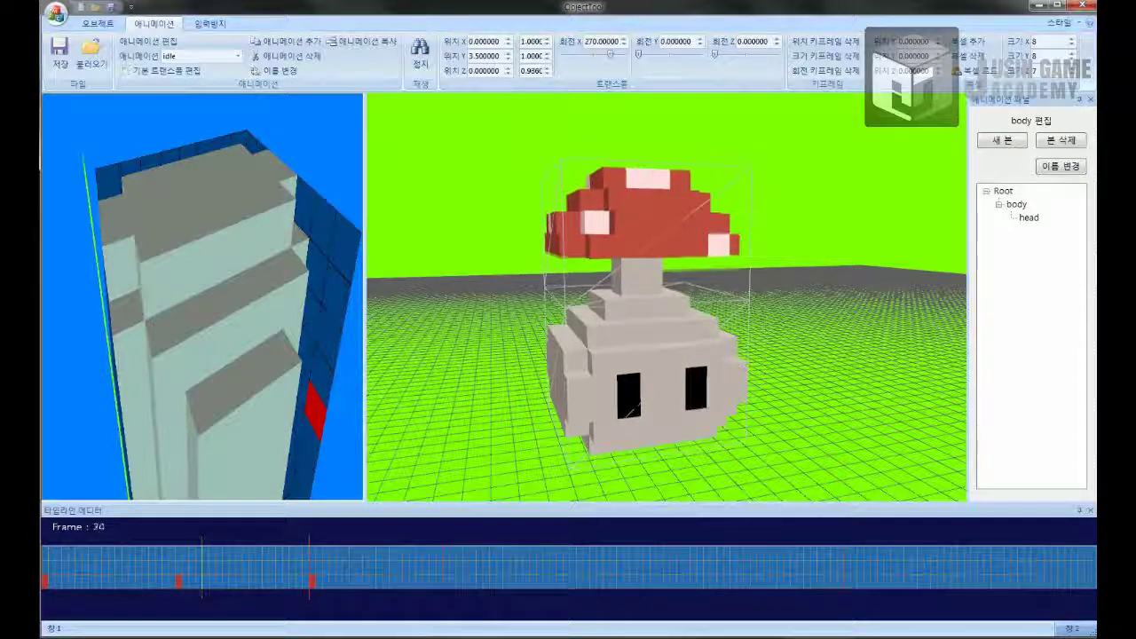
left_click(422, 55)
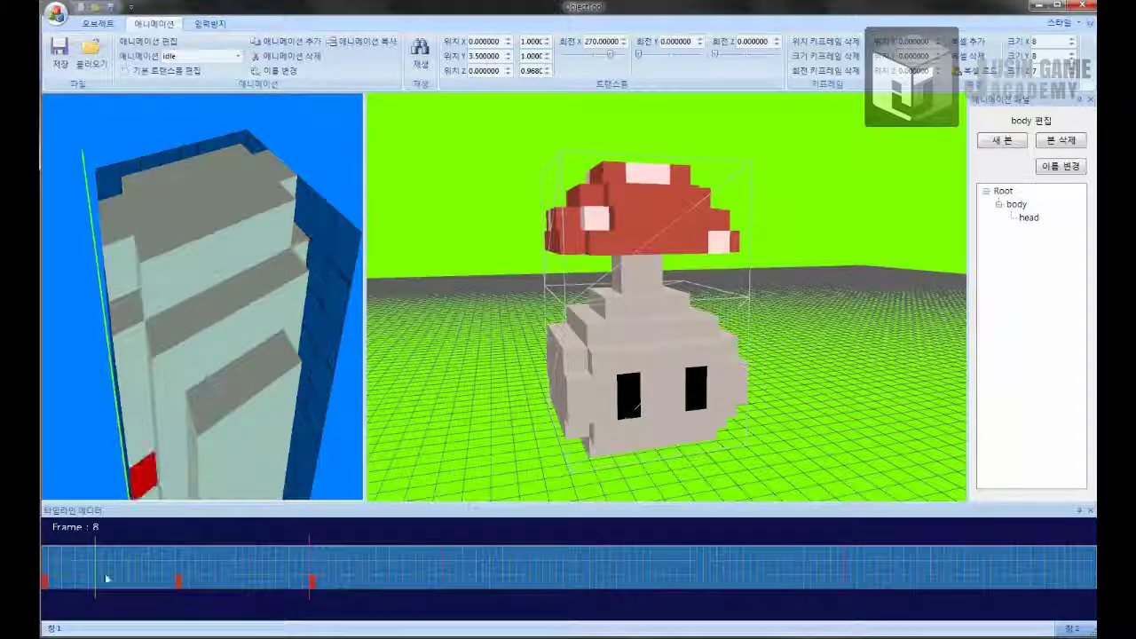
left_click(91, 602)
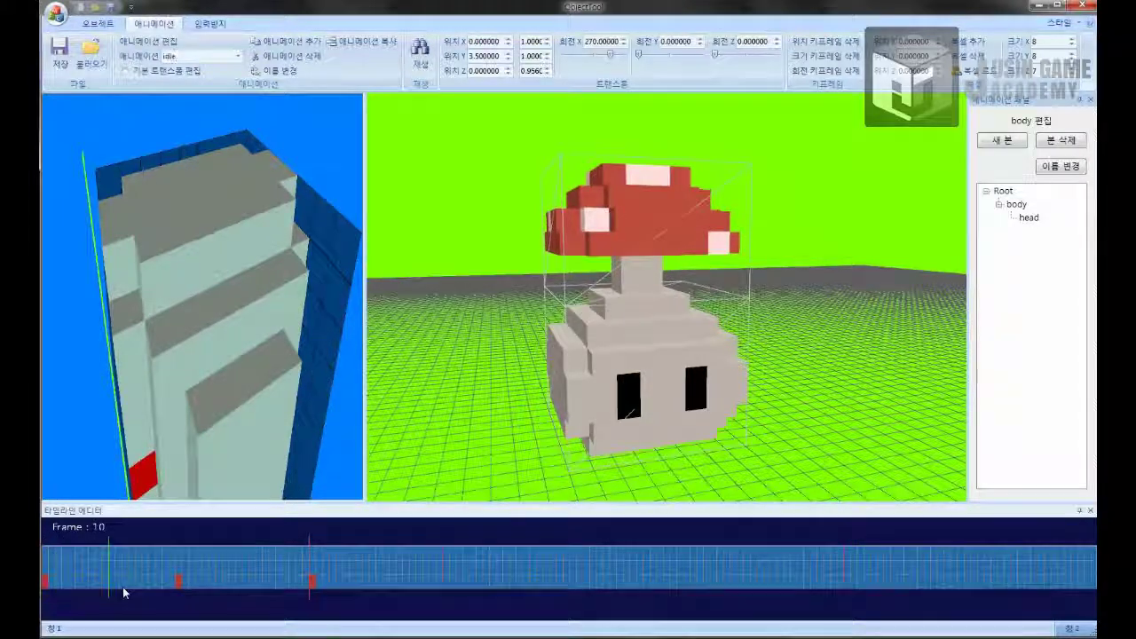
left_click(146, 593)
left_click(161, 591)
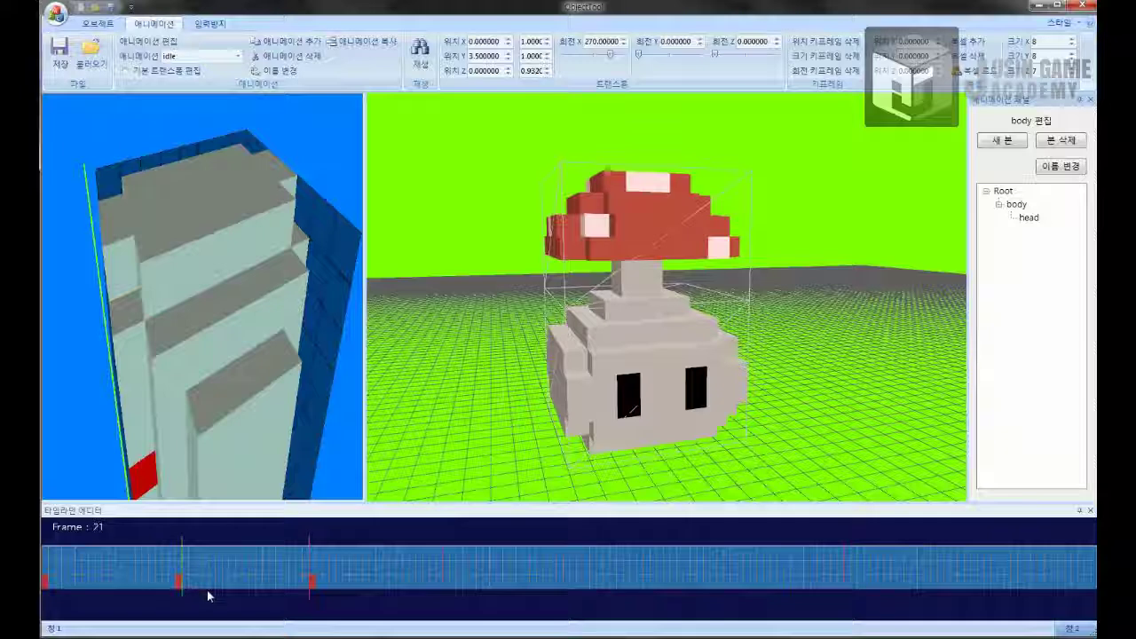
left_click(279, 593)
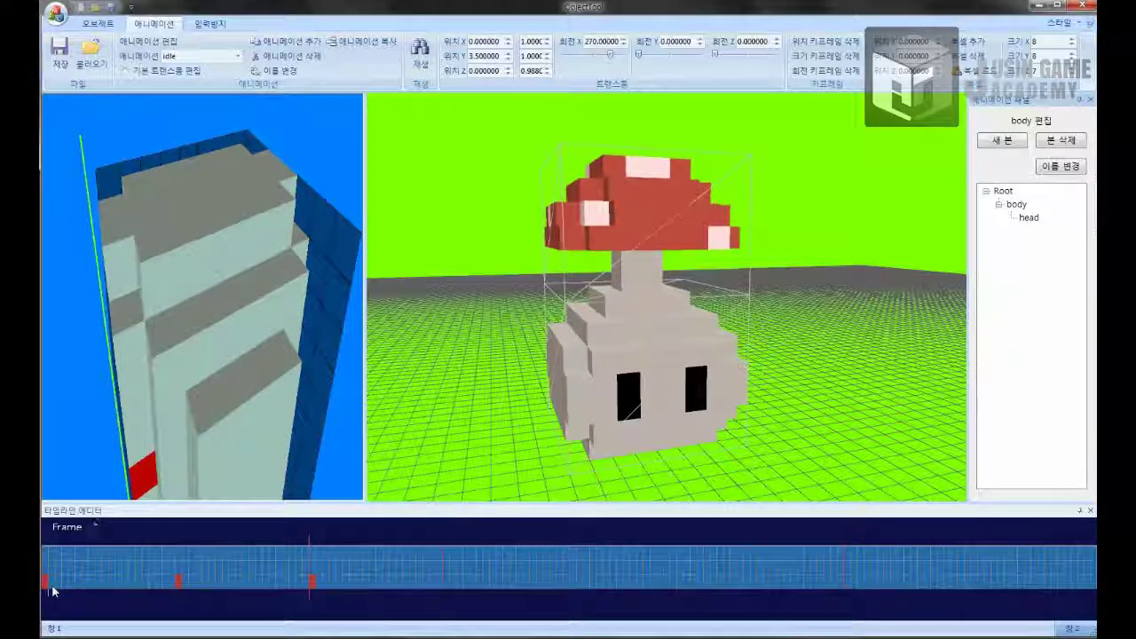
Step: Rename the idle animation as move
left_click(239, 56)
left_click(240, 56)
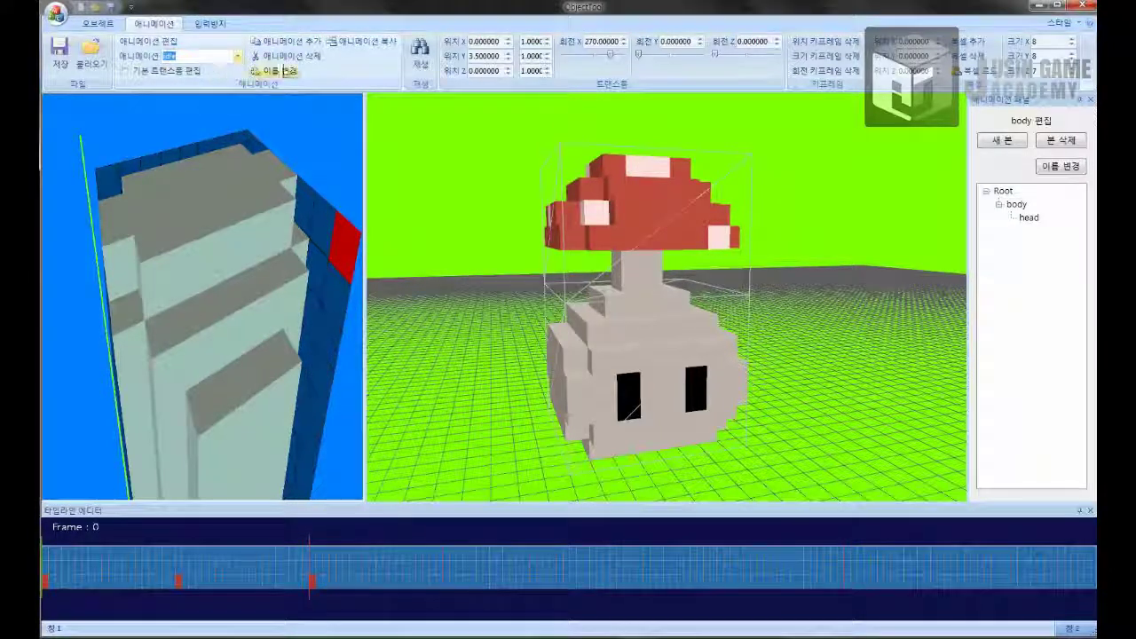
left_click(284, 71)
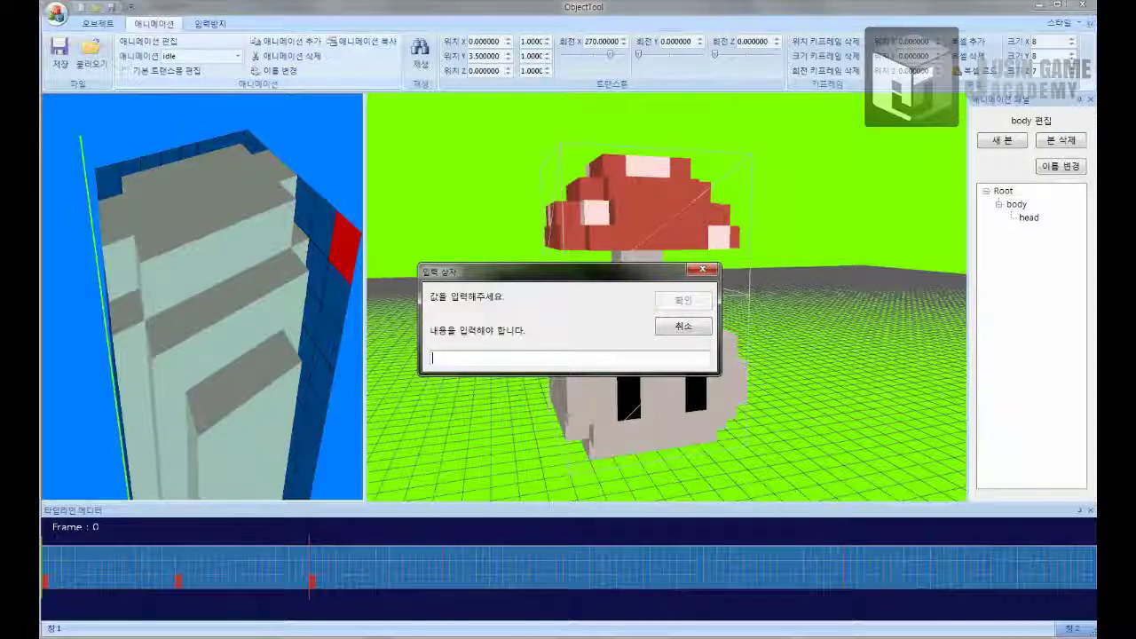
type("id")
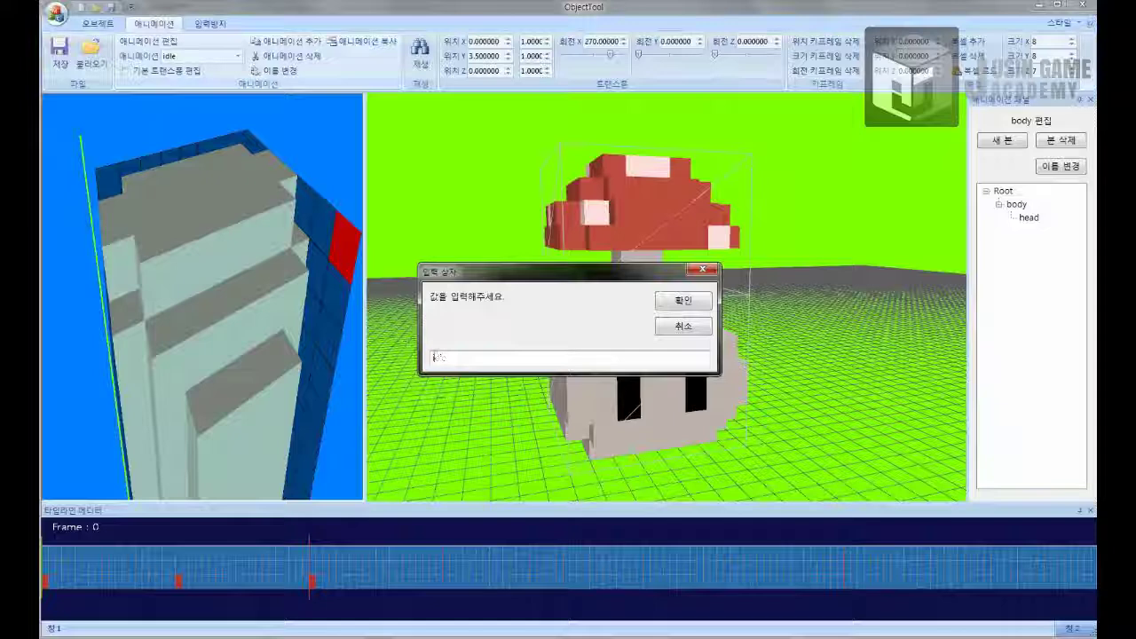
key("BackSpace")
key("BackSpace")
type("move")
left_click(680, 304)
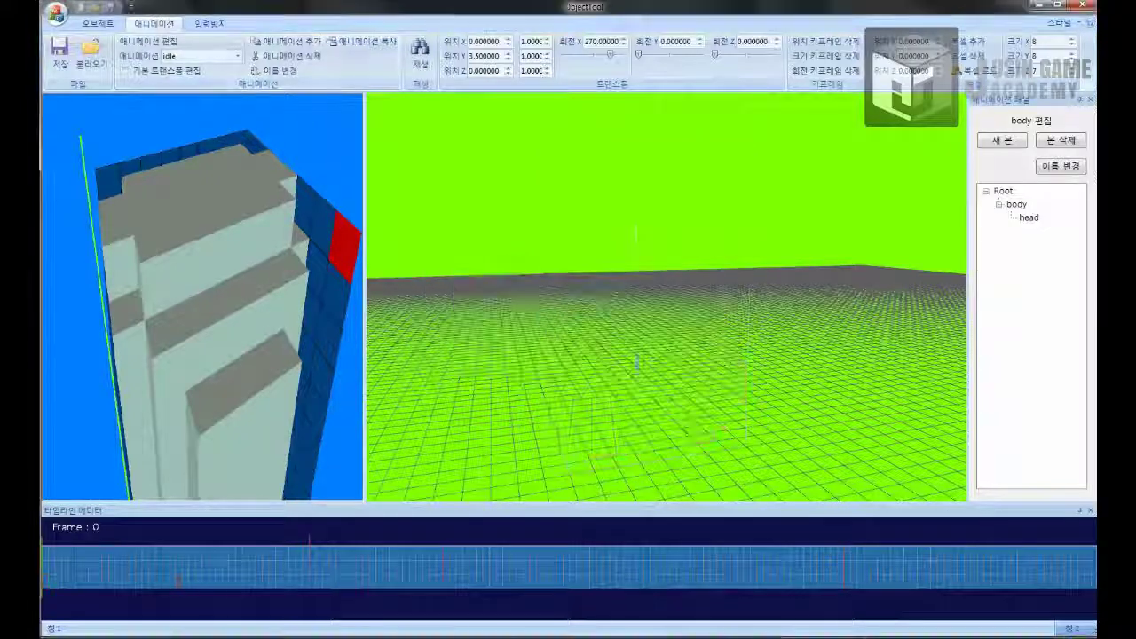
Step: Select the move animation, then play it and stop playback
left_click(237, 56)
left_click(190, 73)
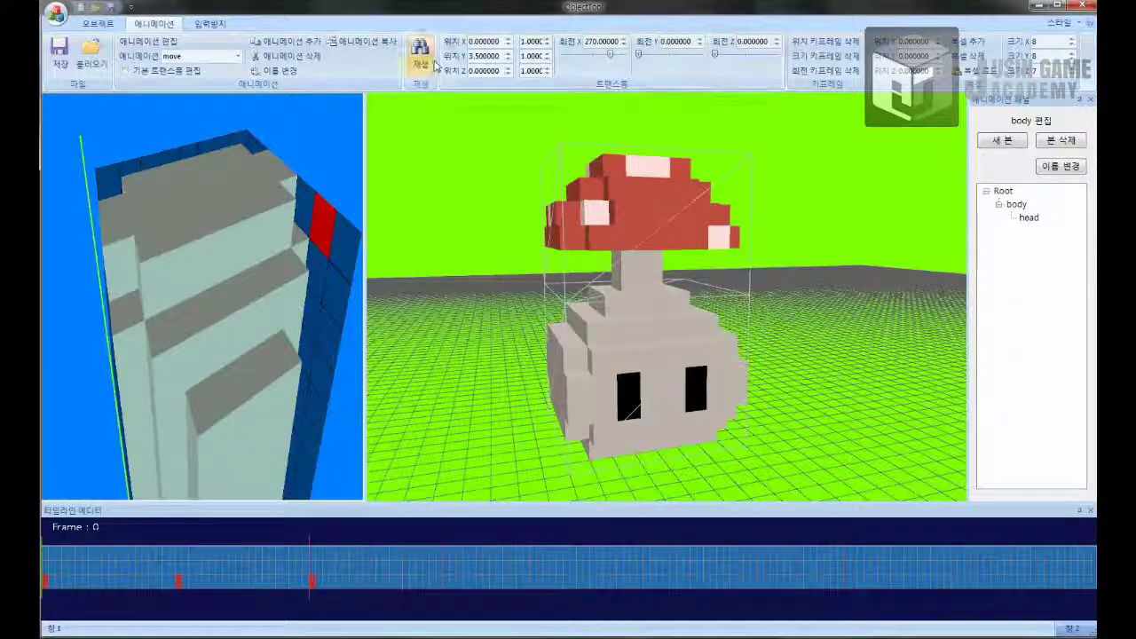
left_click(424, 60)
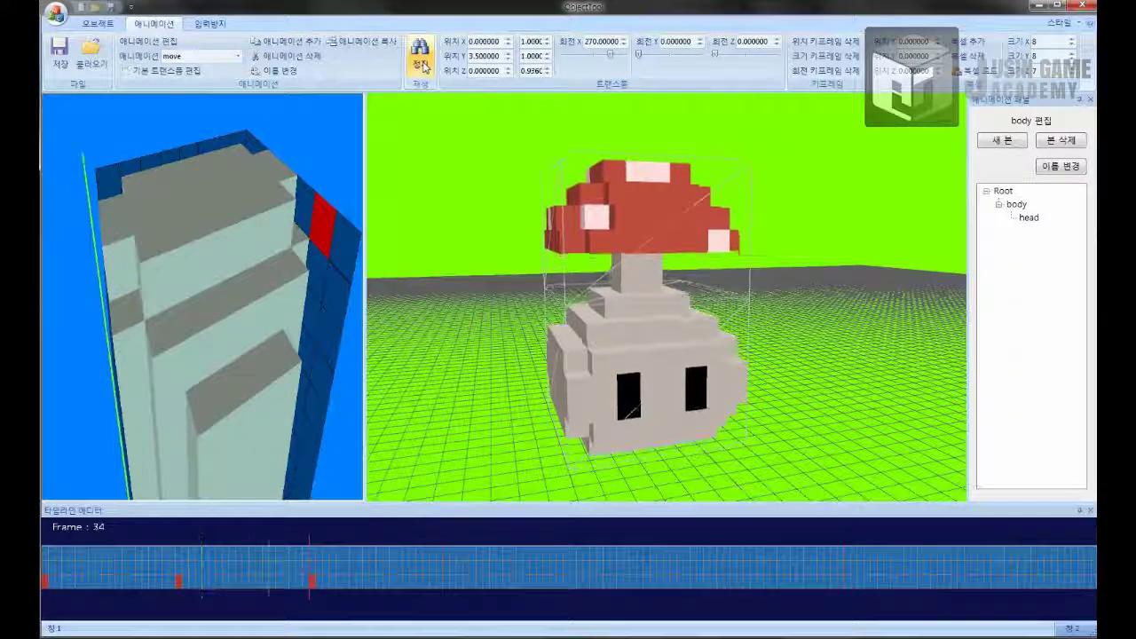
left_click(423, 64)
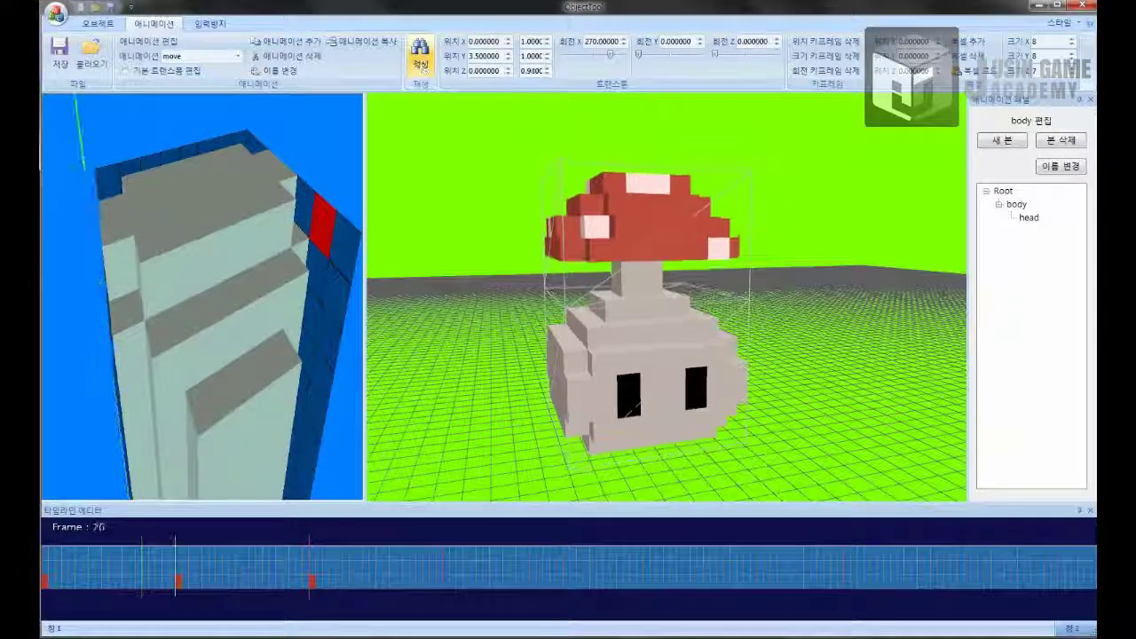
Step: Rename the head bone as head2
left_click(1028, 218)
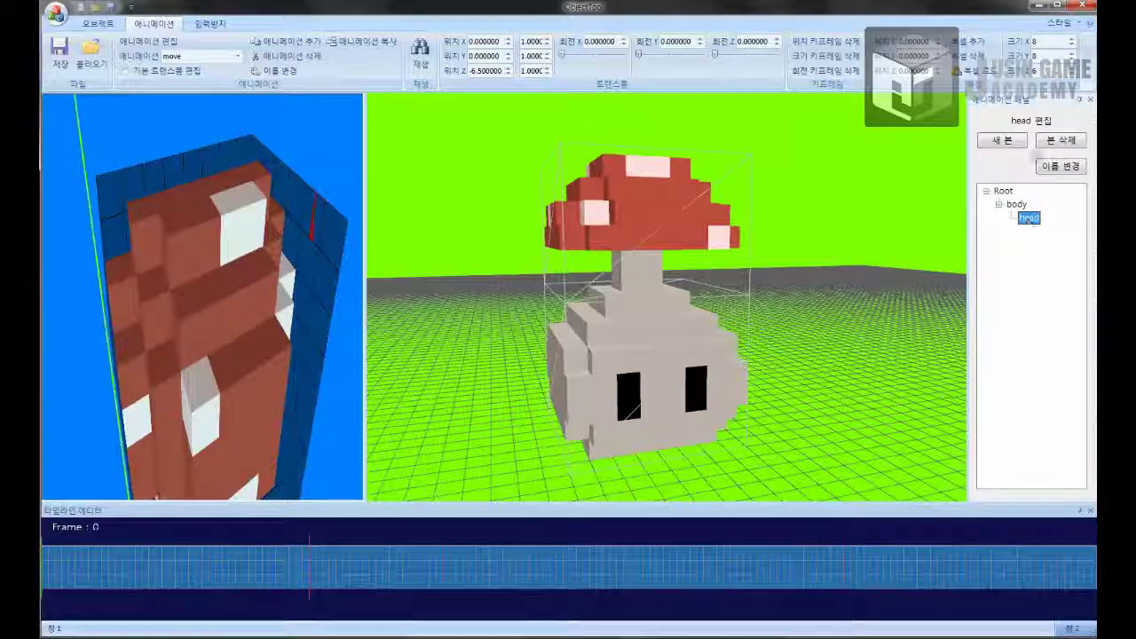
left_click(1059, 167)
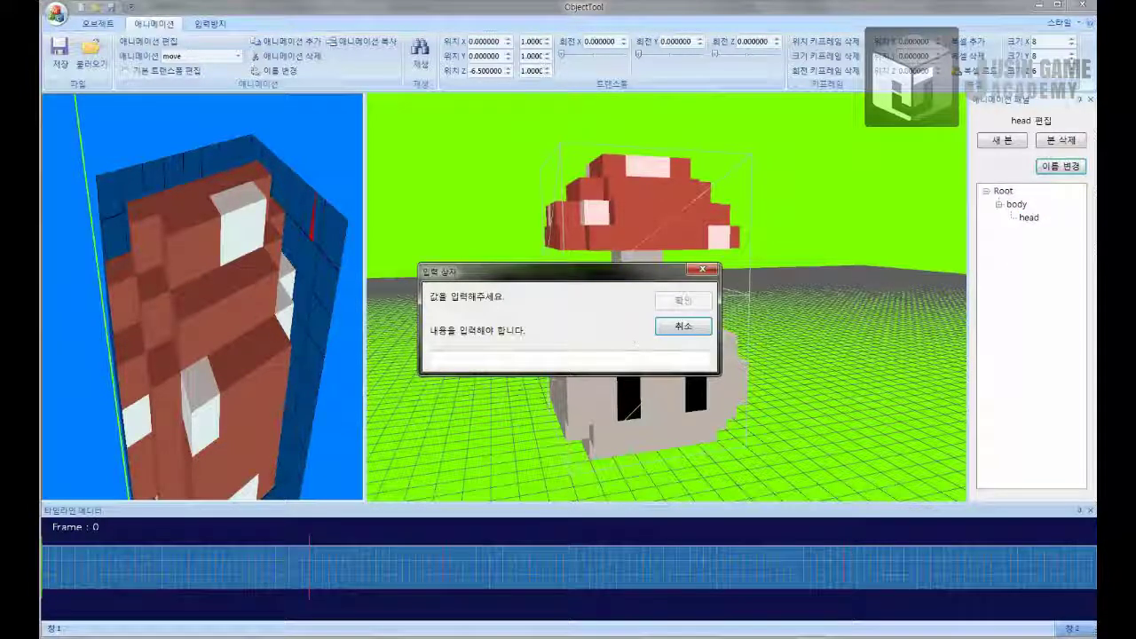
type("head")
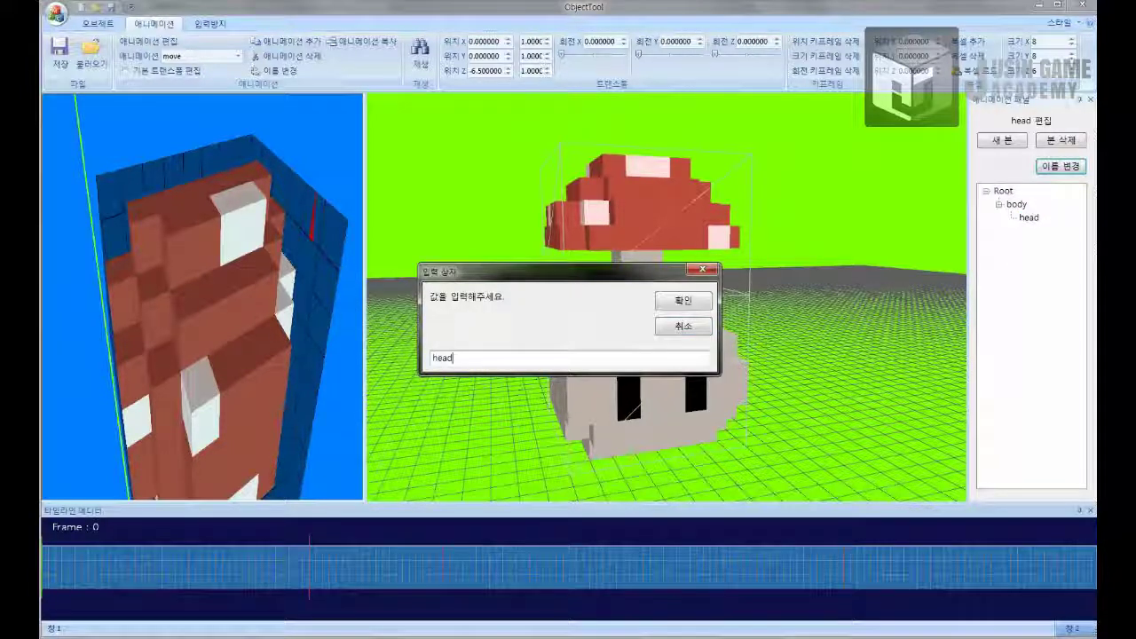
key("BackSpace")
key("BackSpace")
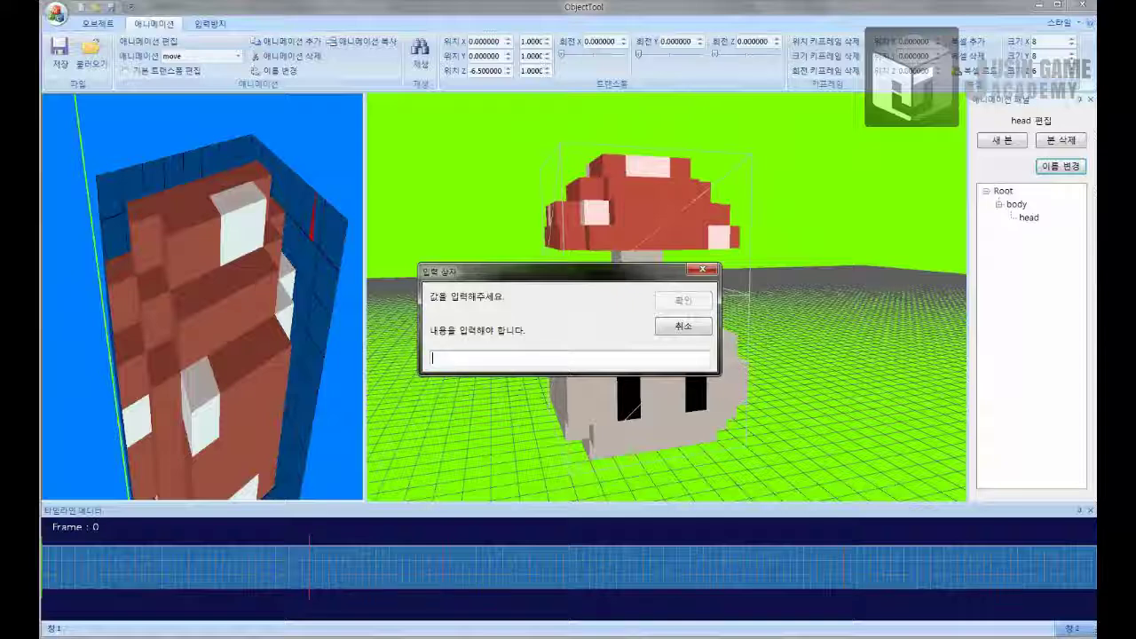
type("head2")
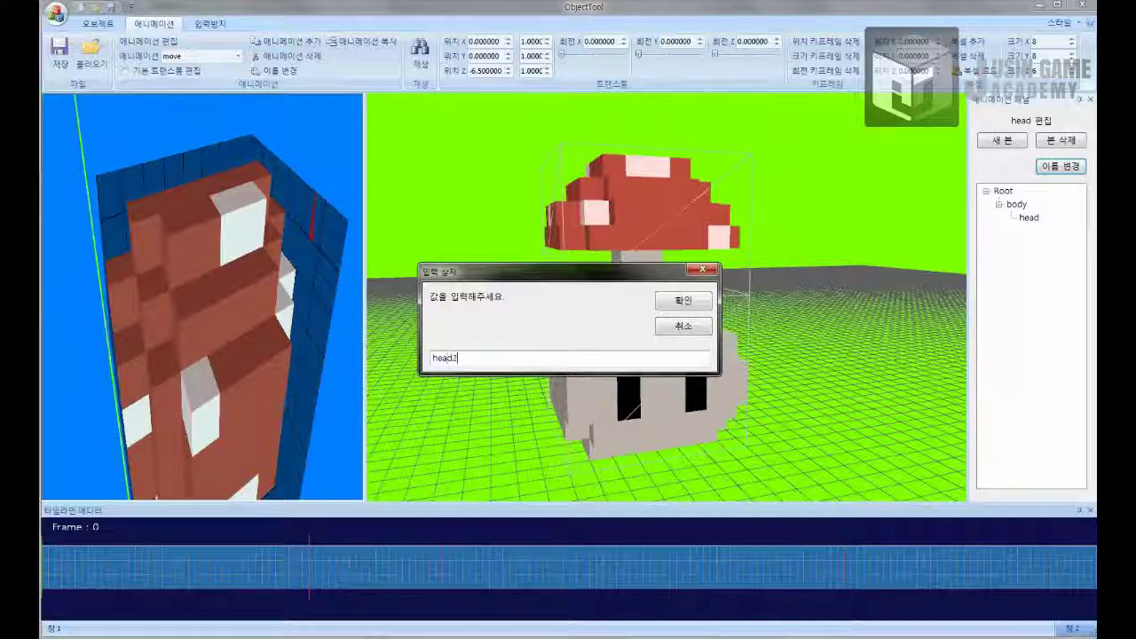
left_click(692, 304)
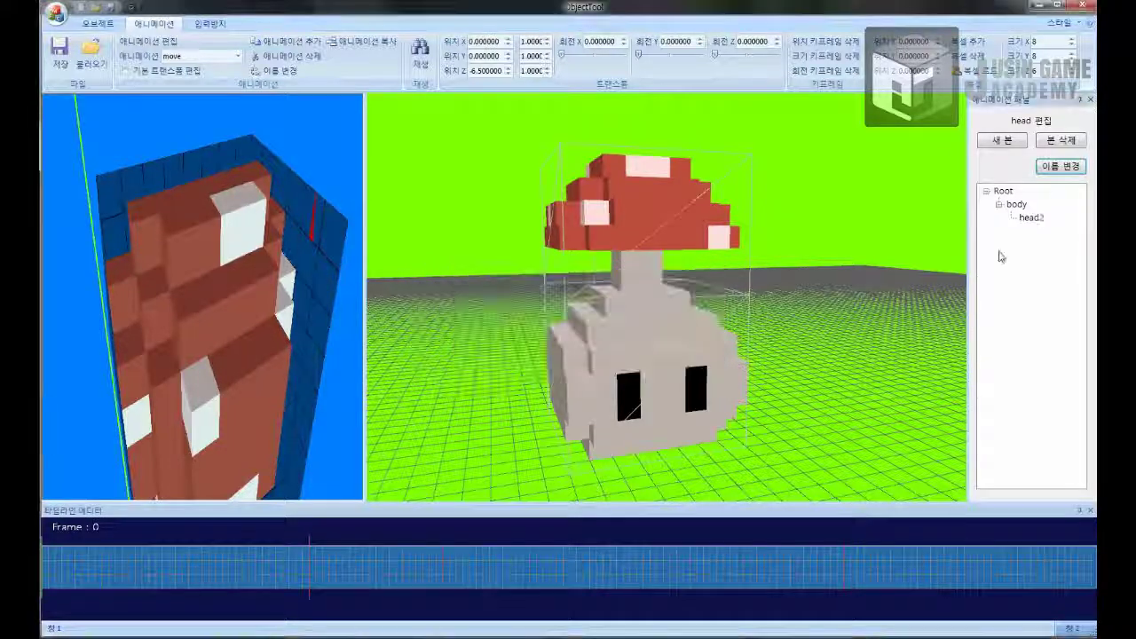
Step: Add a position keyframe for the head2 bone at frame 0 of the move animation
left_click(1032, 220)
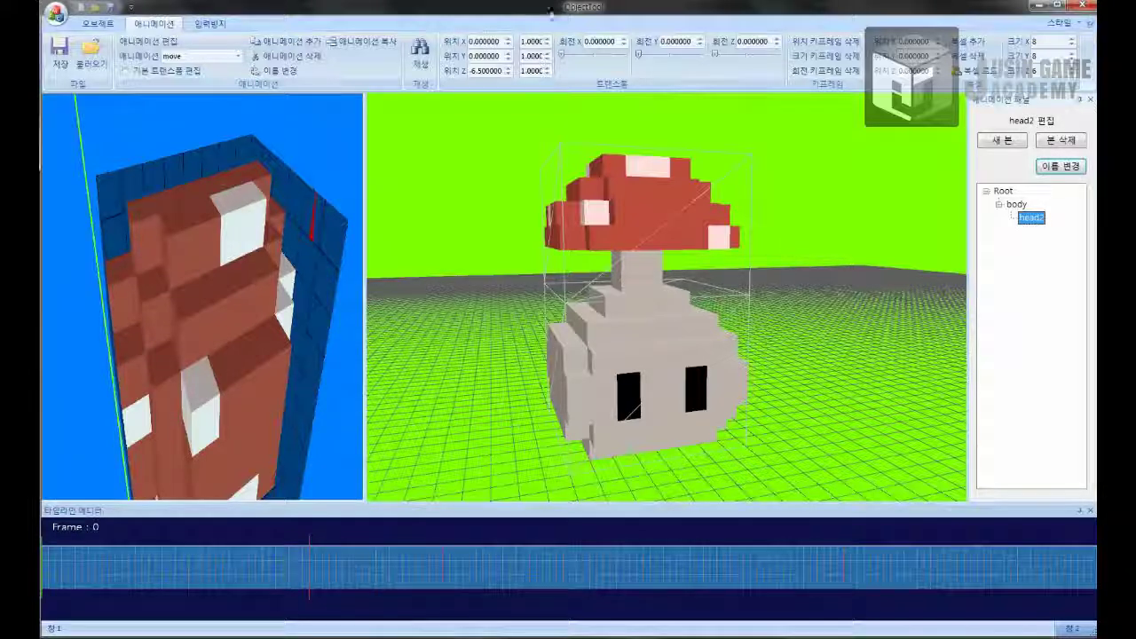
left_click(1017, 205)
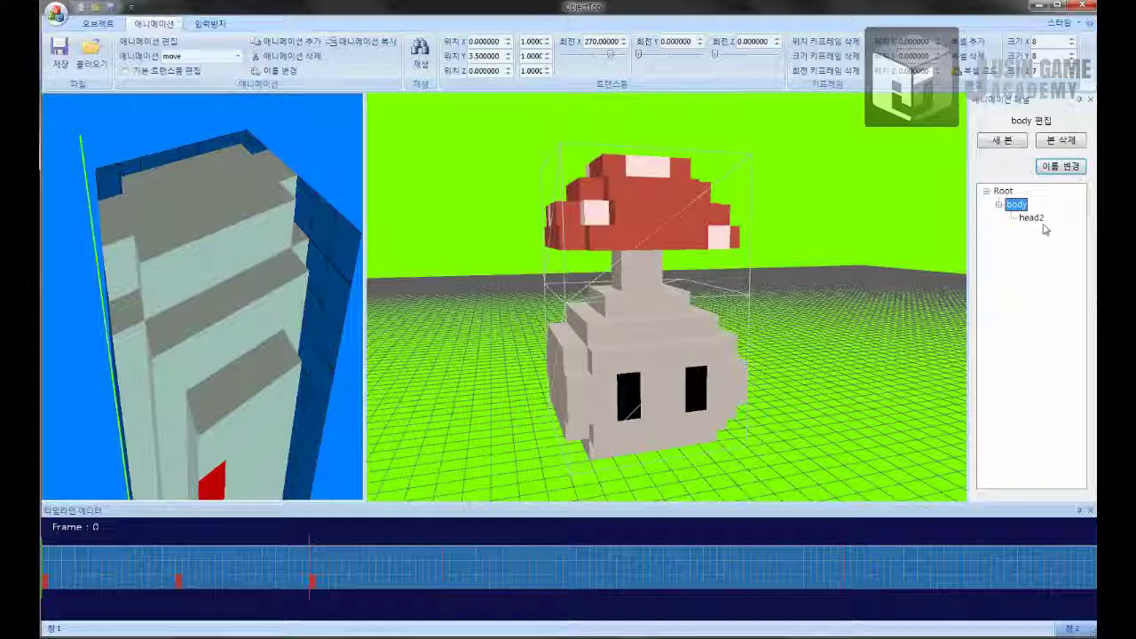
left_click(1032, 218)
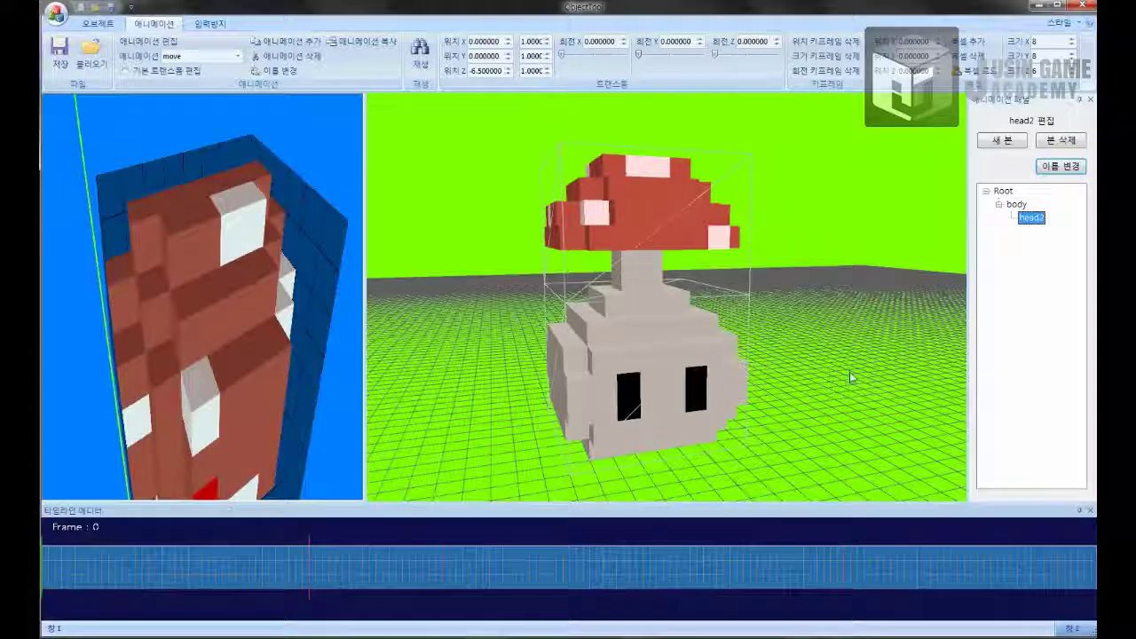
left_click(223, 556)
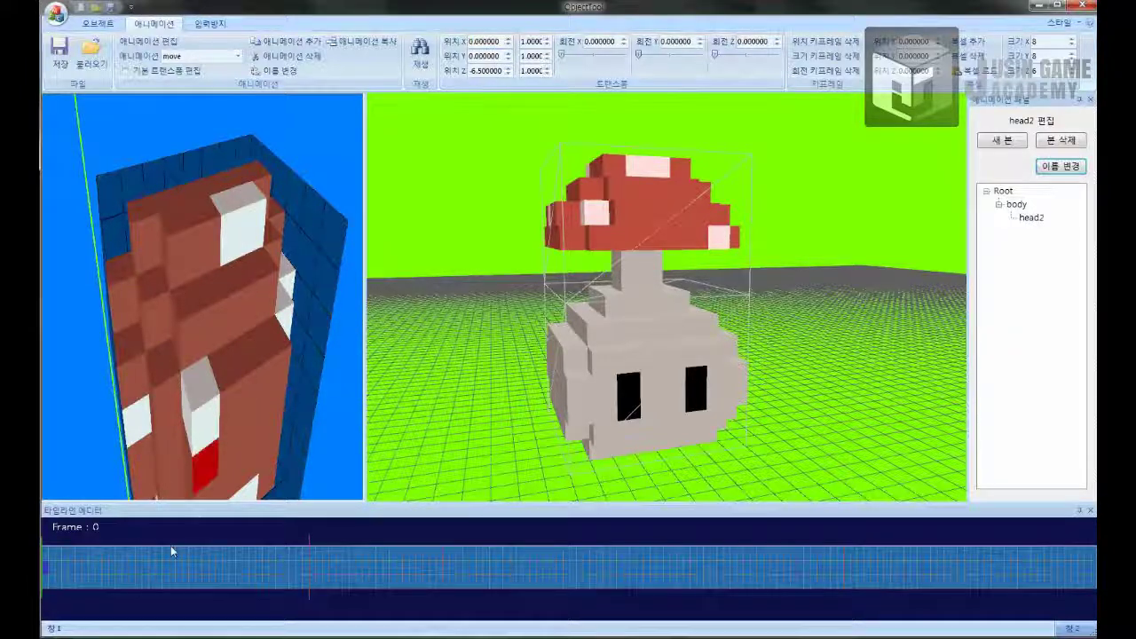
Step: Add a head2 position keyframe at frame 20 with the Z position set to -7.5
left_click(176, 584)
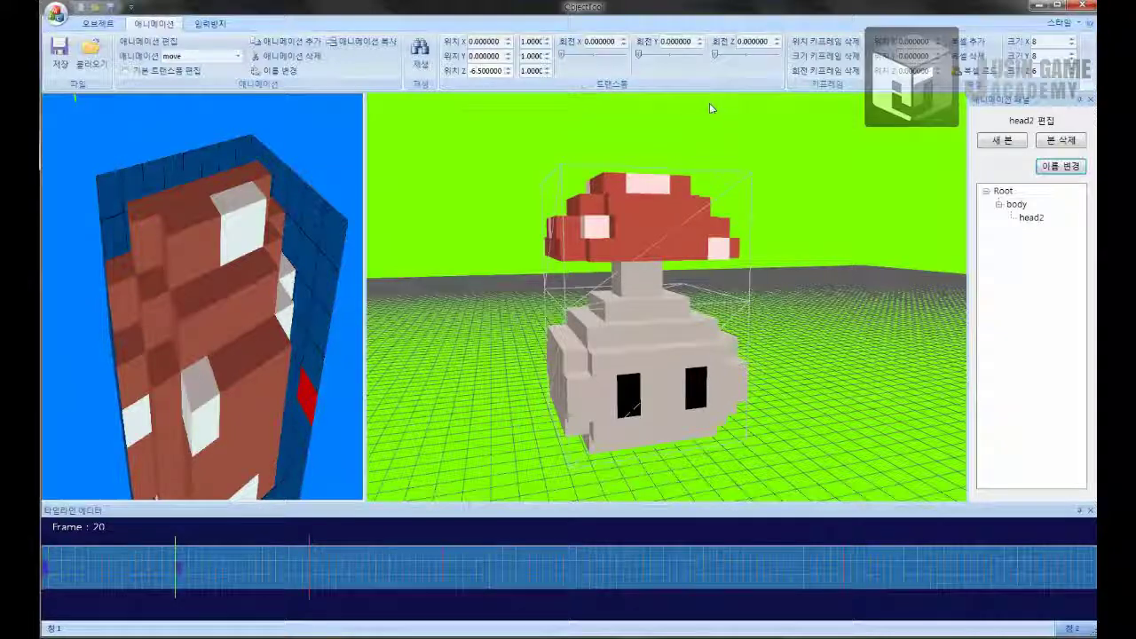
key("BackSpace")
type("7")
key("Return")
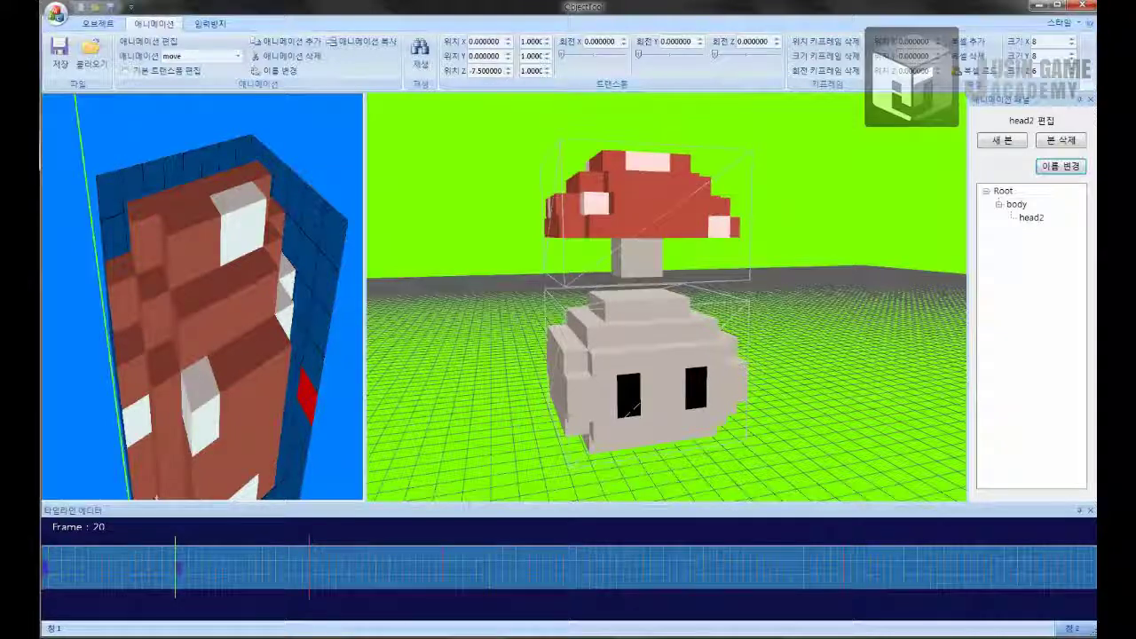
Step: Add a head2 position keyframe at frame 40 with the Z position set to -6.5, and play the animation briefly
left_click(275, 583)
left_click(309, 577)
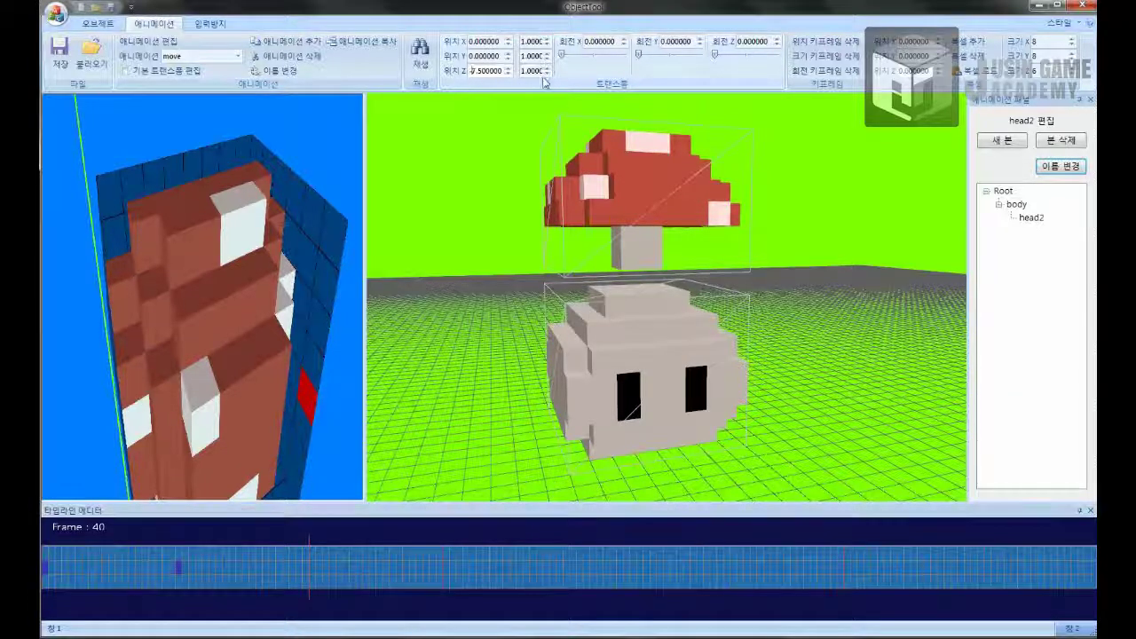
key("Up")
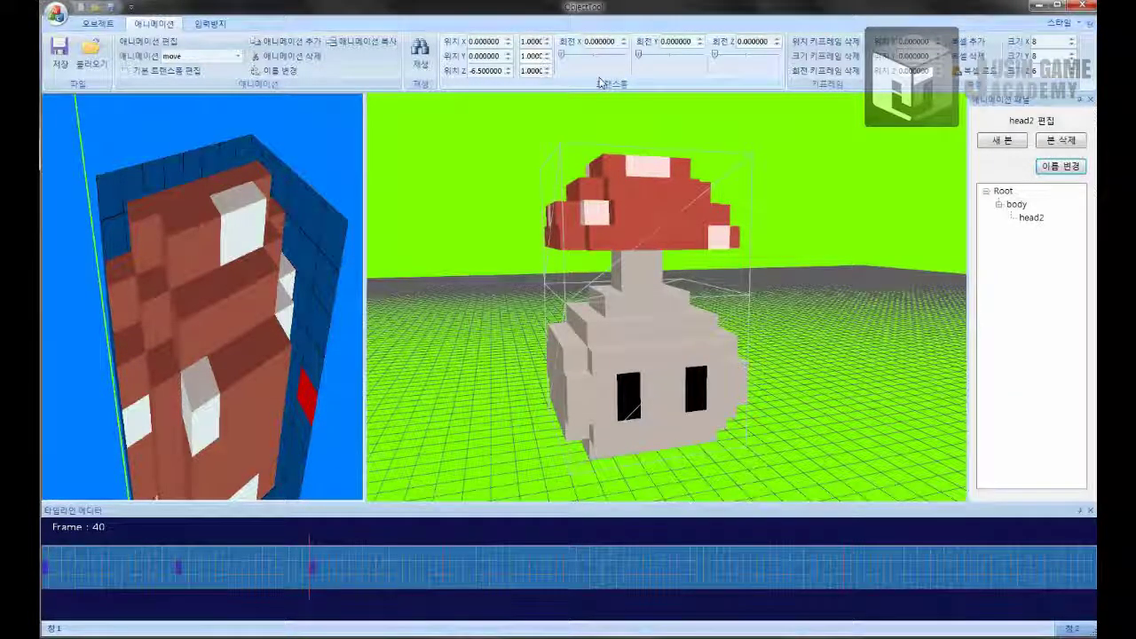
left_click(431, 58)
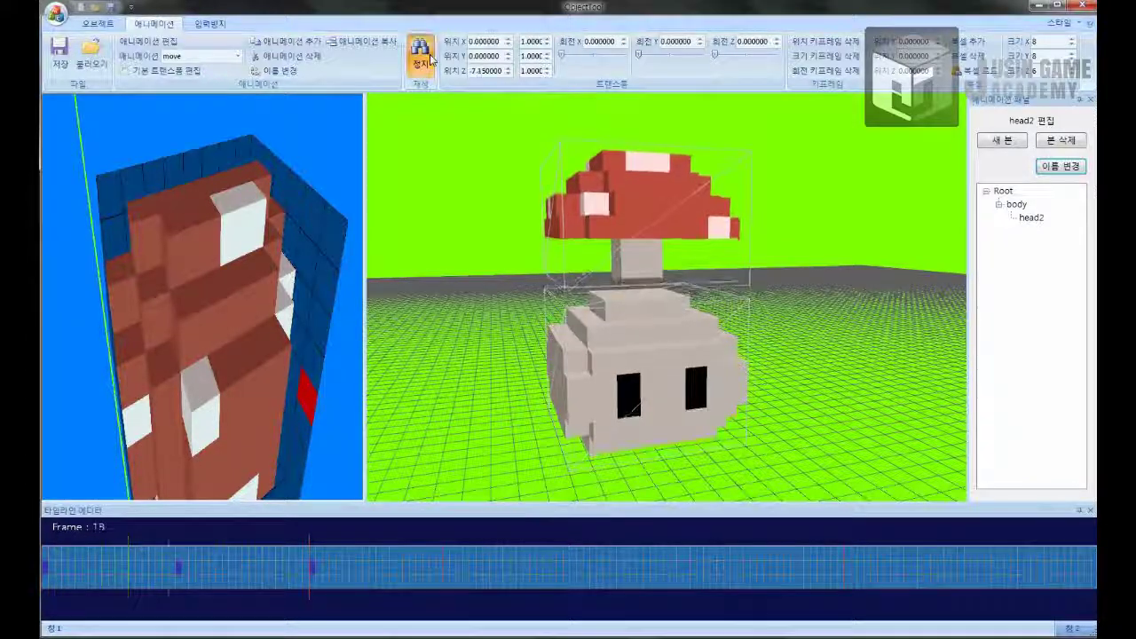
left_click(432, 57)
Step: Add a position keyframe for the body bone at frame 0, keeping its X position at 0
left_click(1018, 205)
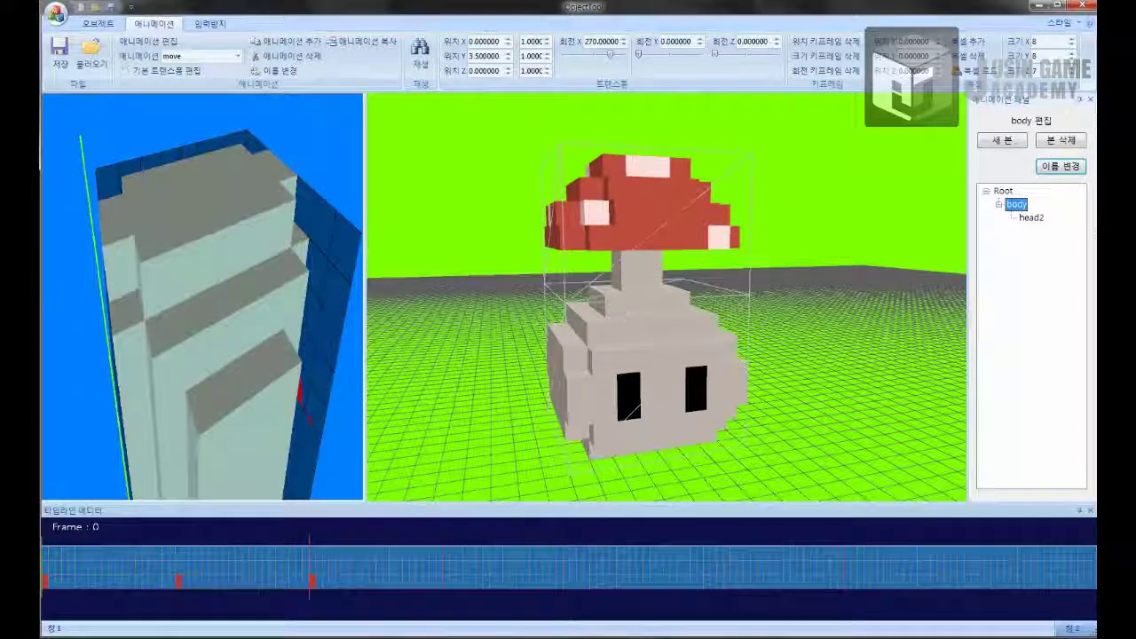
left_click(56, 577)
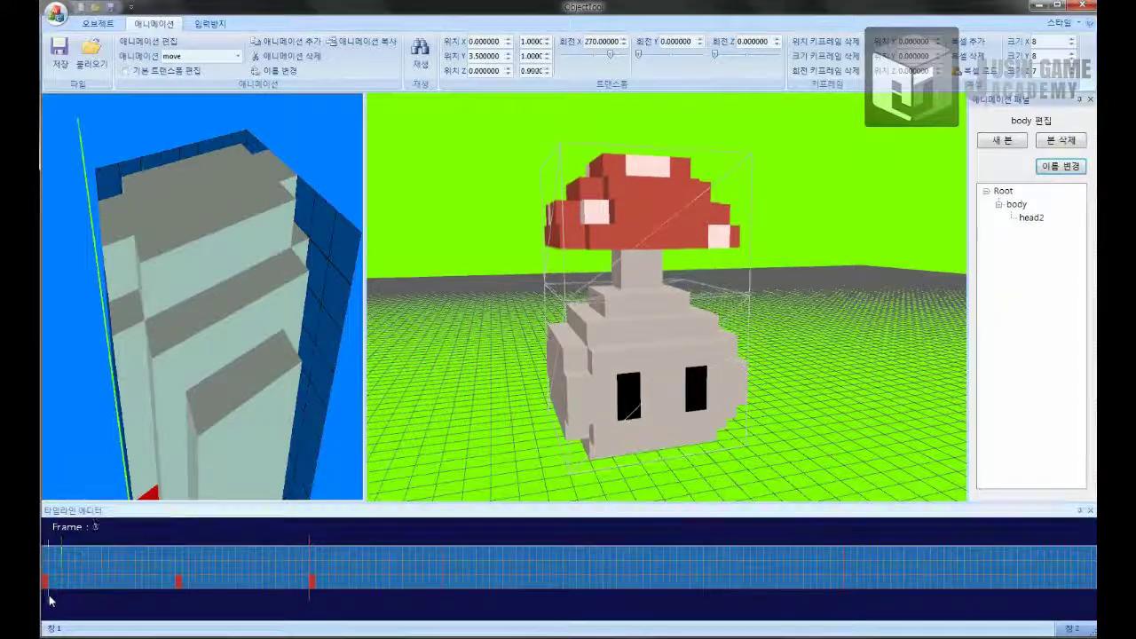
left_click(46, 584)
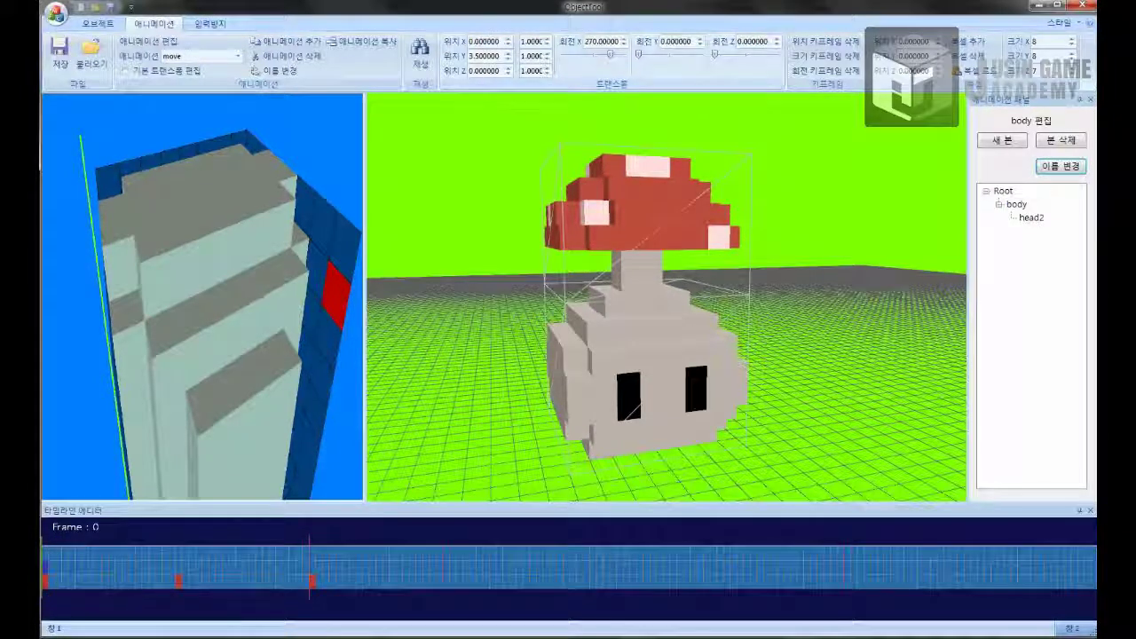
Step: Add a body position keyframe at frame 20 with the X position set to 3
left_click(1016, 205)
left_click(175, 586)
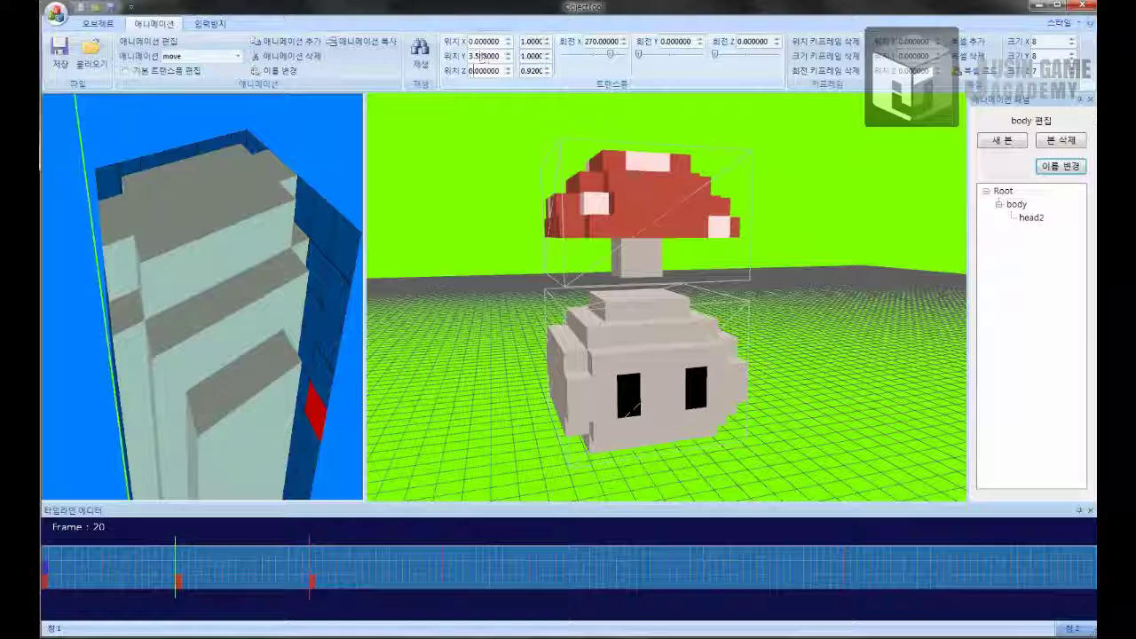
type("3")
key("Return")
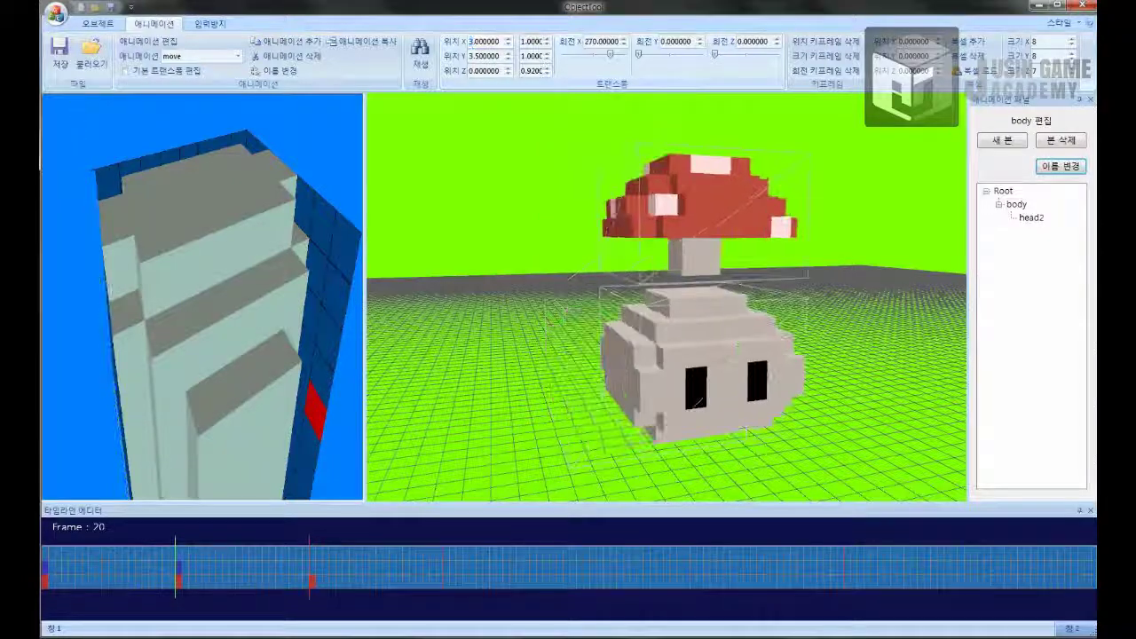
Step: Add a body position keyframe at frame 40 with the X position set to 0
left_click_drag(262, 604, 308, 596)
left_click(481, 56)
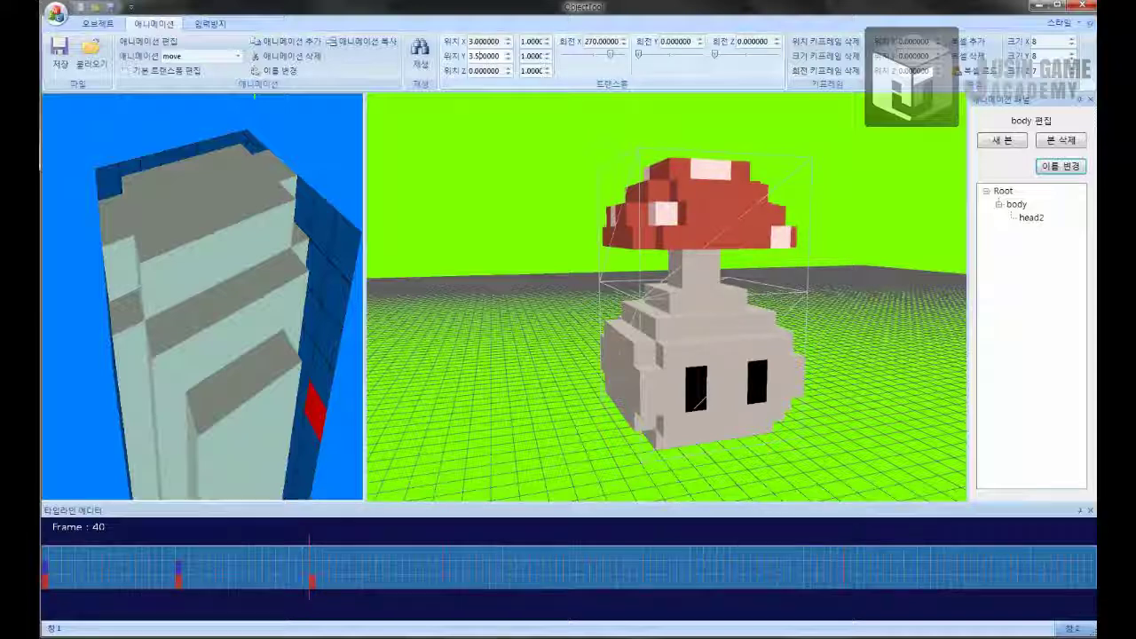
double_click(480, 42)
type("0")
key("Return")
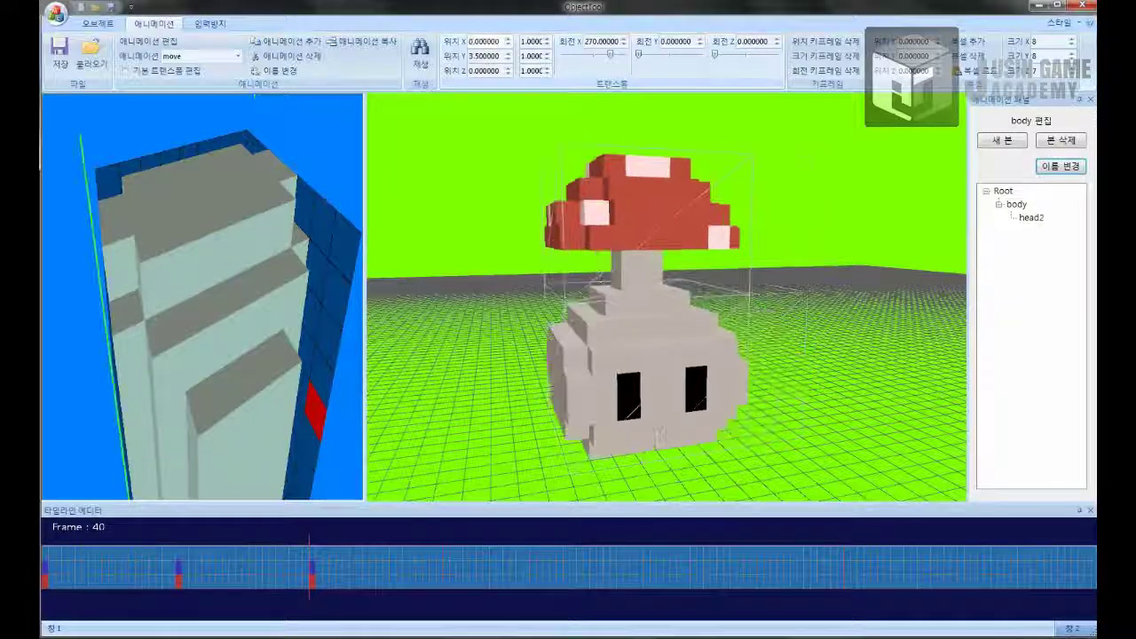
Step: Play the move animation to check the combined body and head2 motion, and stop it
left_click(421, 61)
left_click(420, 56)
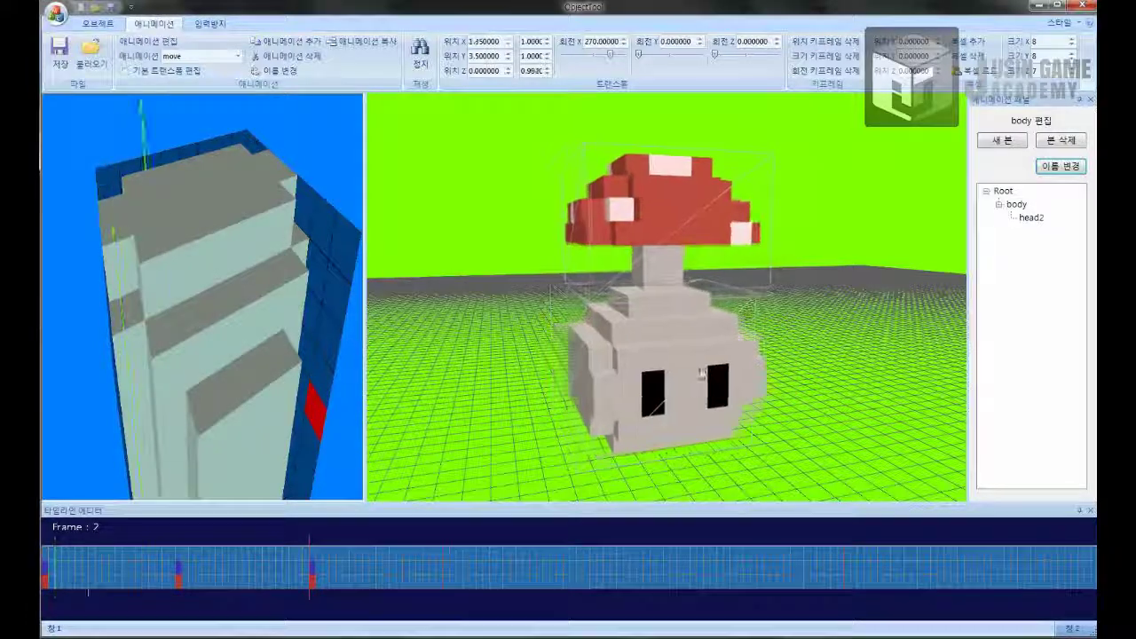
left_click(430, 68)
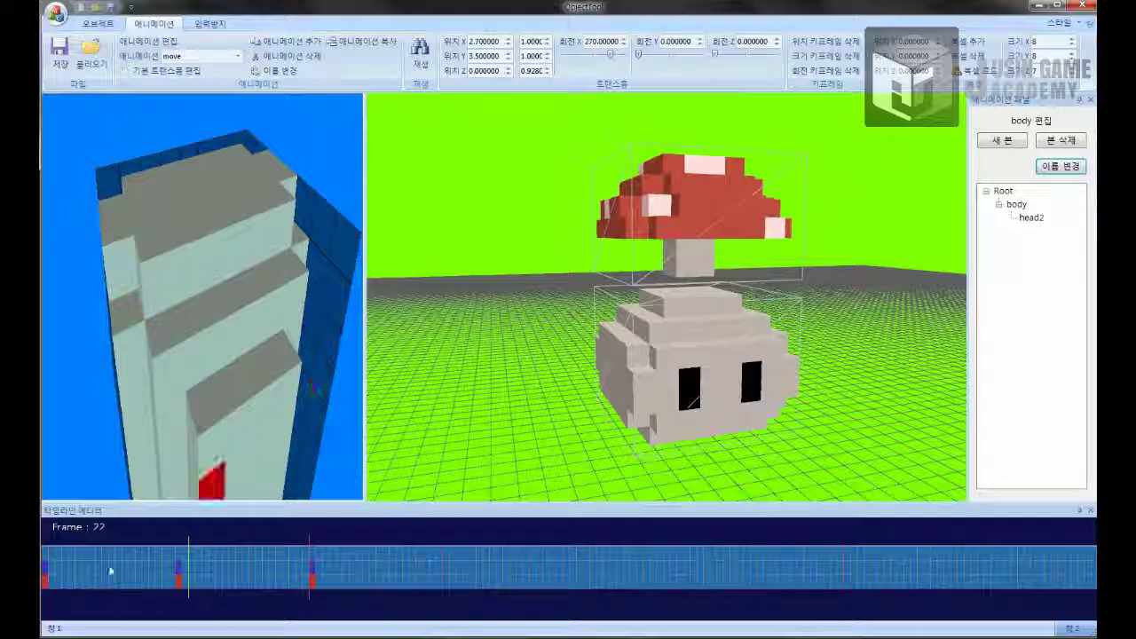
Step: Add a rotation keyframe for the body bone at frame 0 with a rotation value of 0
left_click_drag(77, 579, 43, 586)
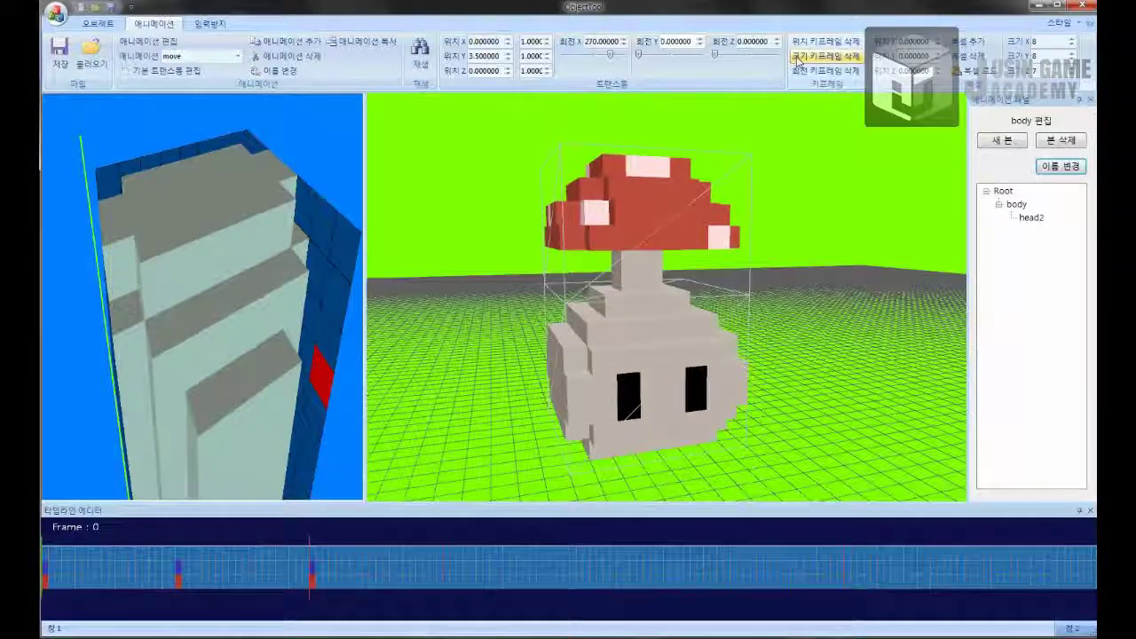
type("0")
key("Return")
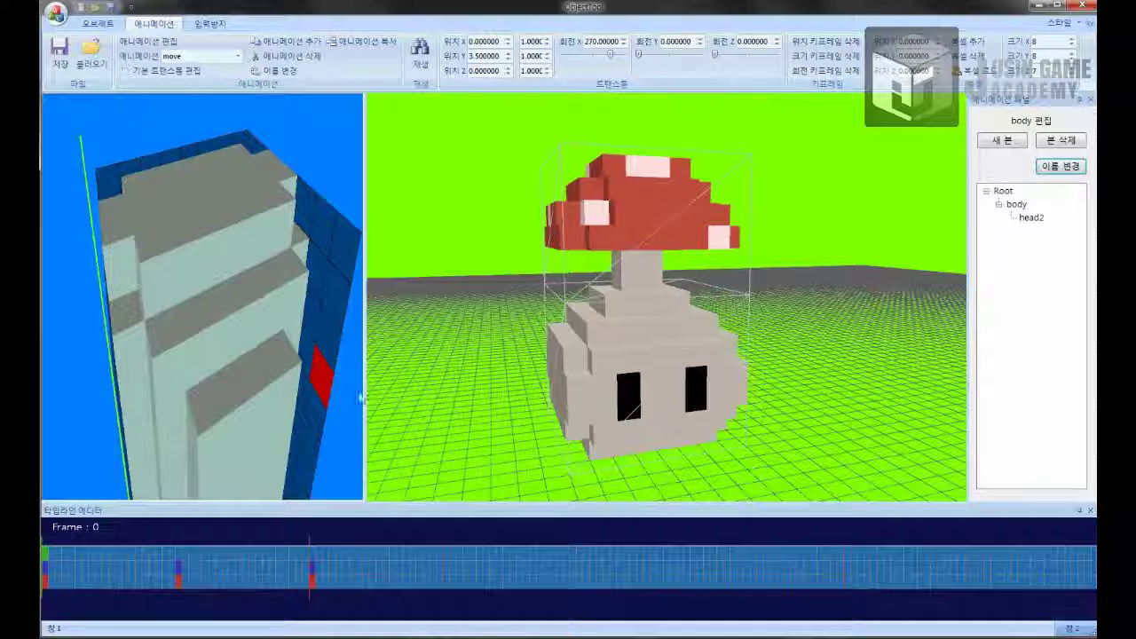
Step: Add a body rotation keyframe at frame 20 with the Y rotation set to 30
left_click(174, 593)
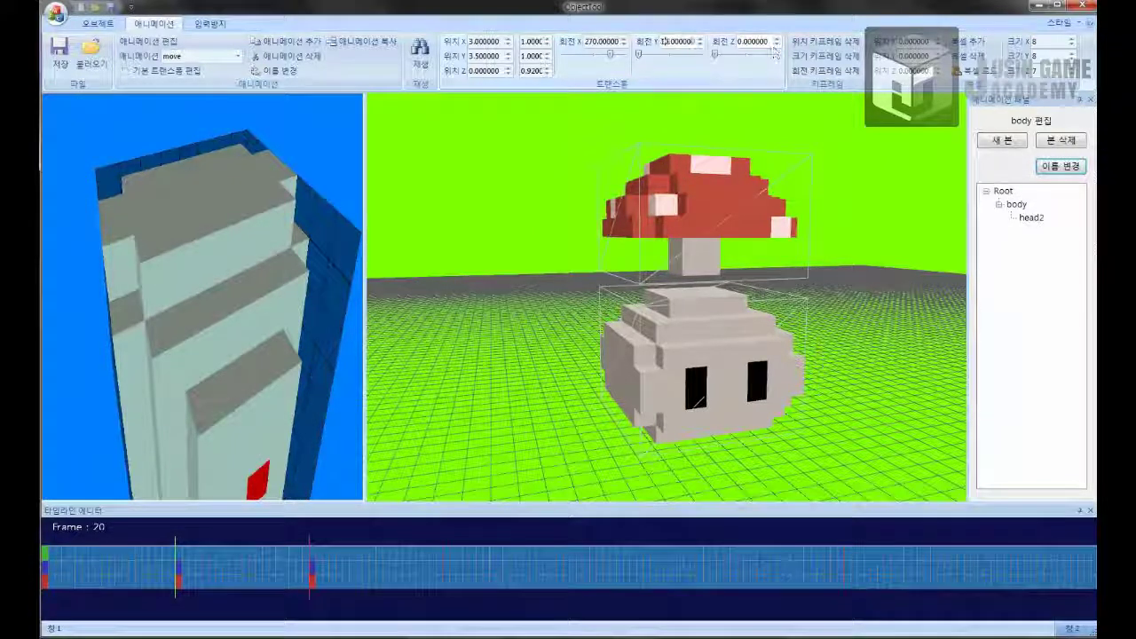
type("30")
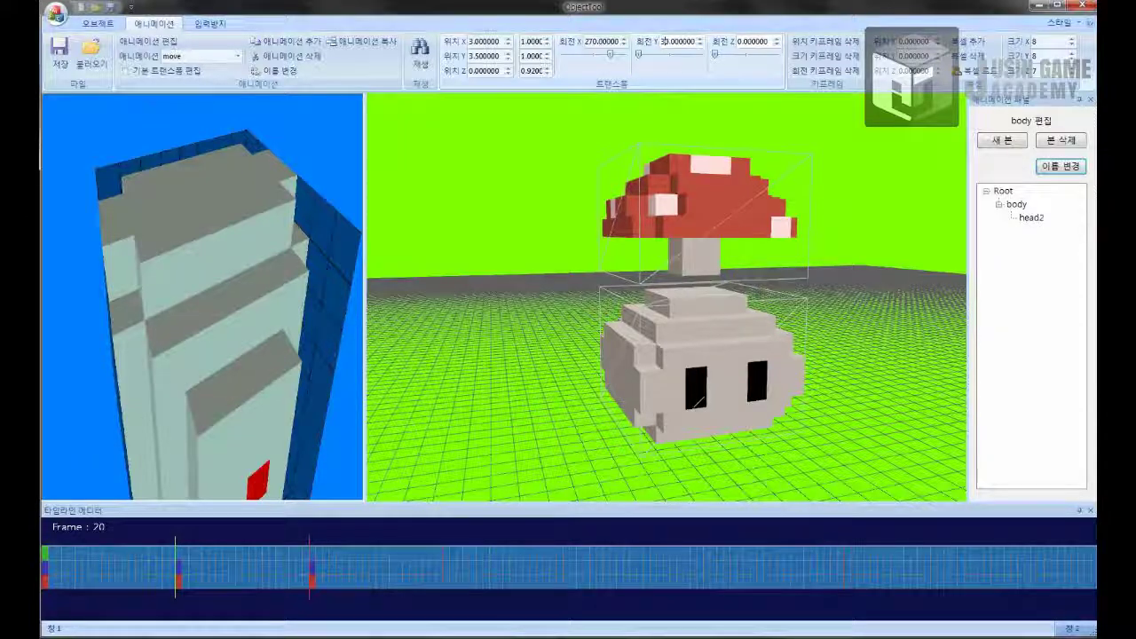
key("Return")
Step: Add a body rotation keyframe at frame 40 with Y rotation 0, and play the move animation briefly to check it
left_click(309, 593)
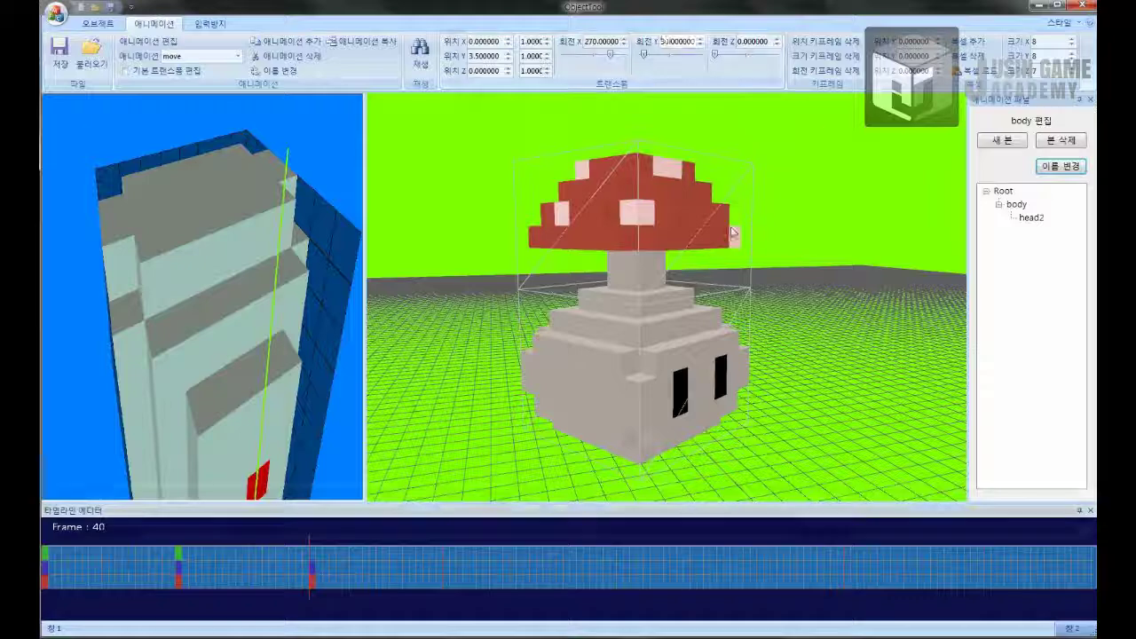
left_click_drag(643, 55, 636, 55)
left_click(420, 57)
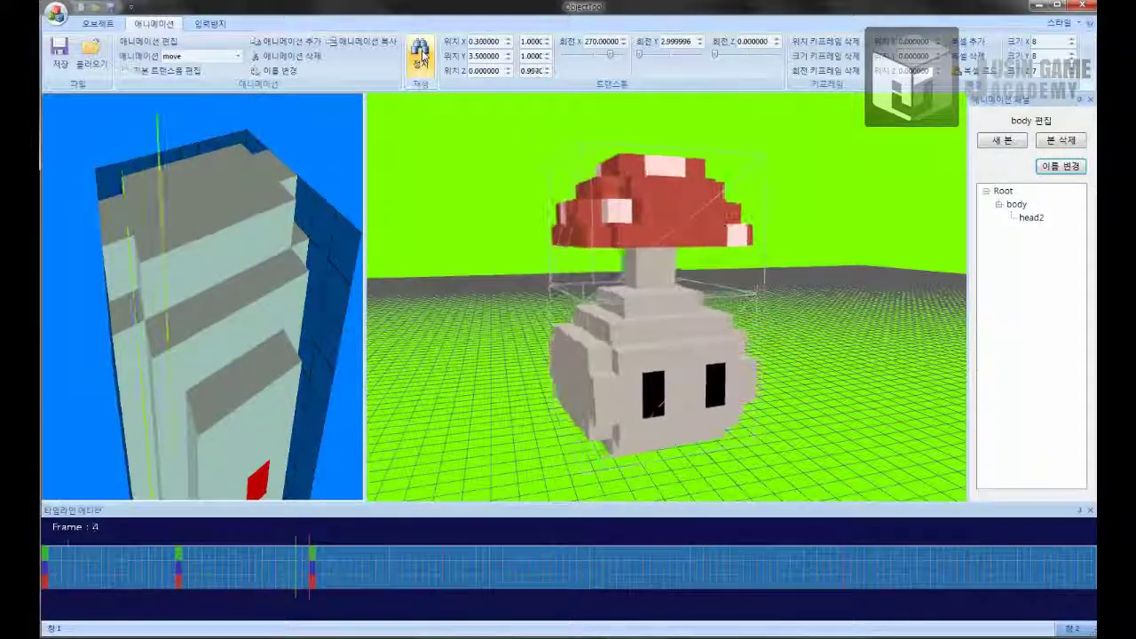
left_click(420, 54)
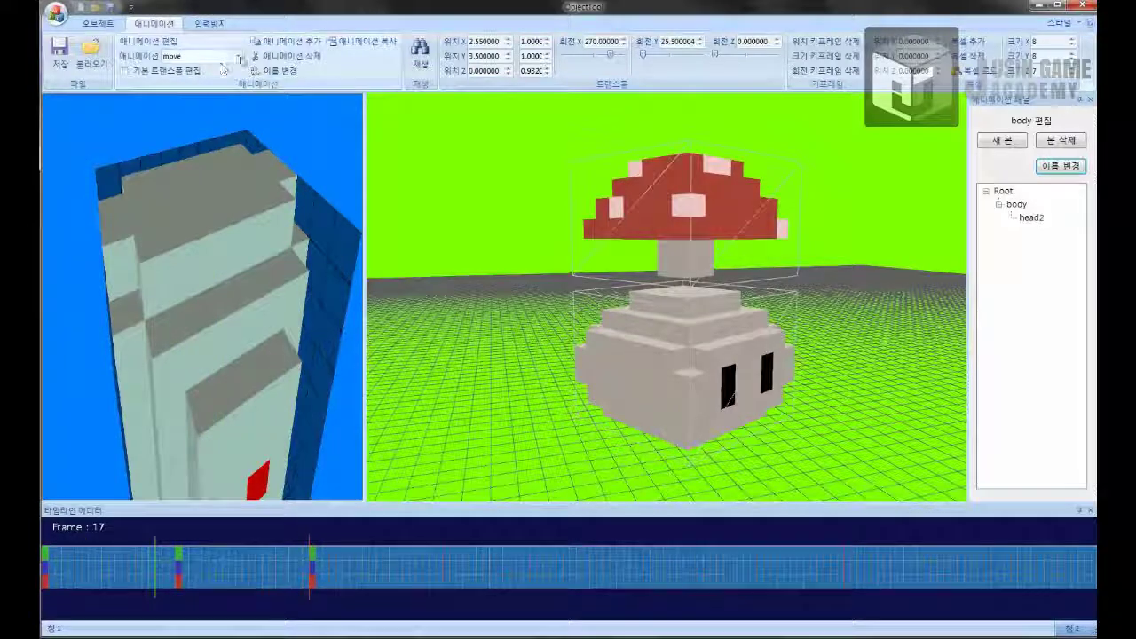
Step: Duplicate the move animation under the name move_copy
left_click(362, 41)
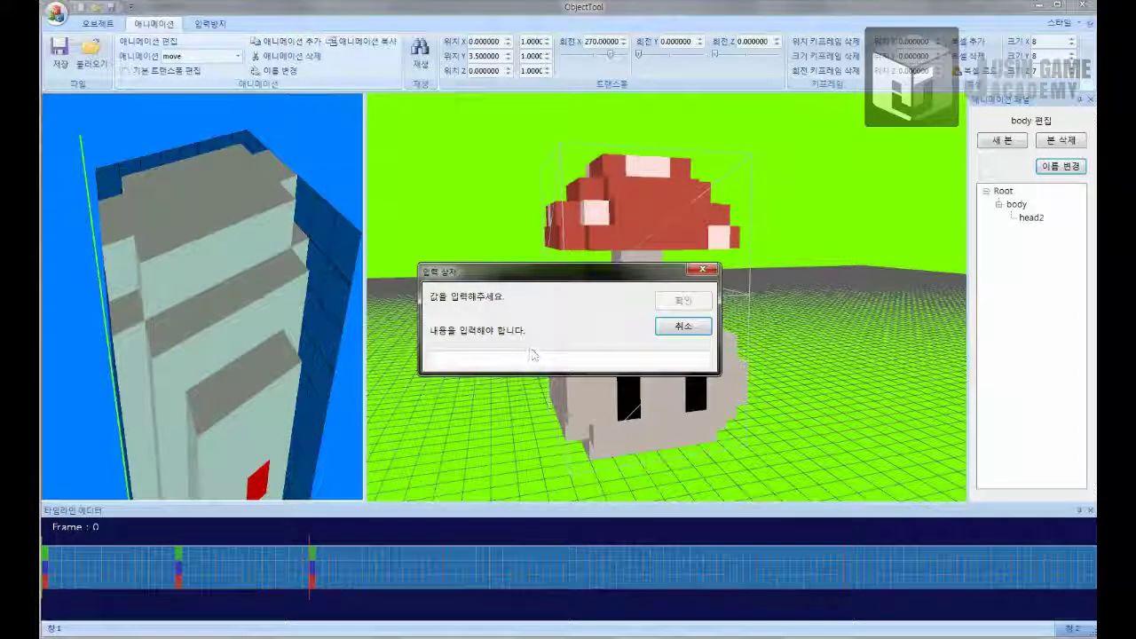
type("d")
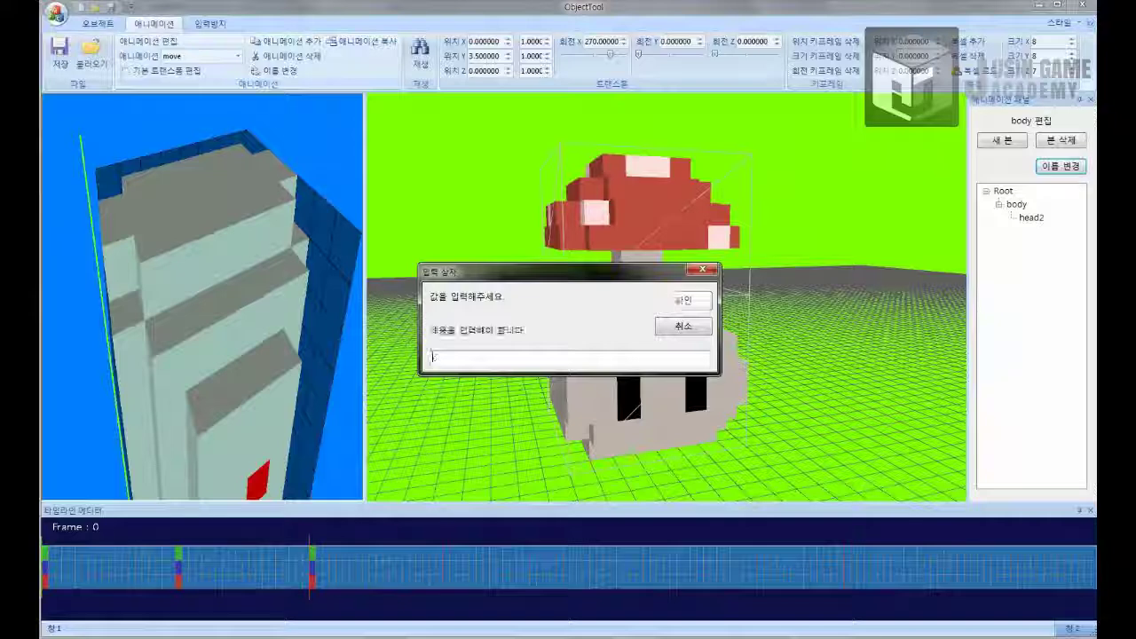
type("a")
key("BackSpace")
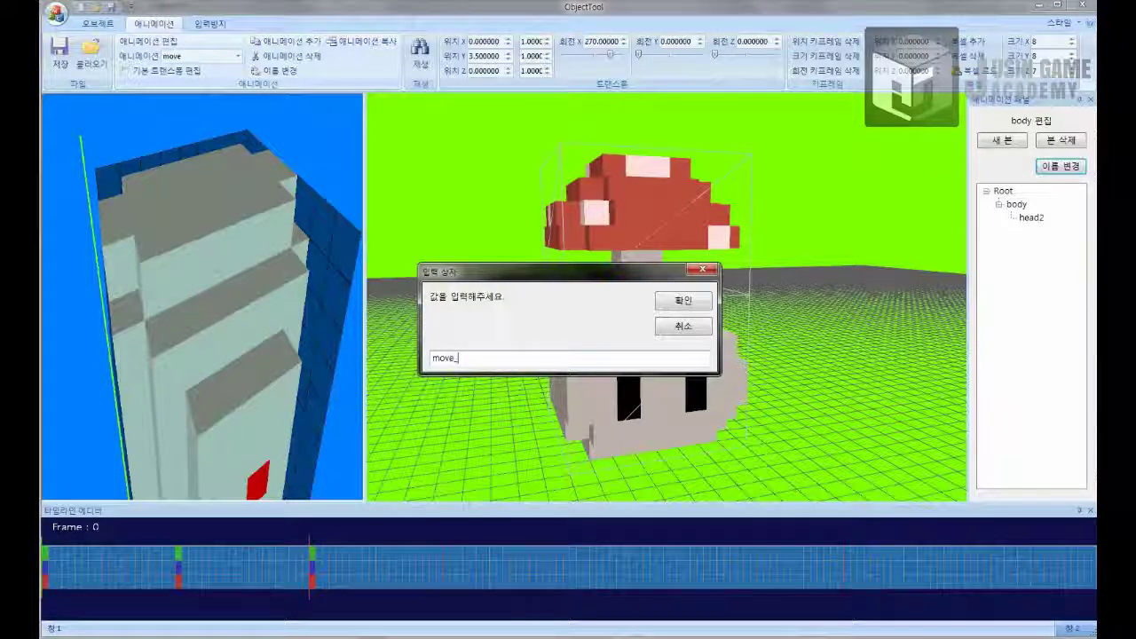
type("move_copy")
left_click(671, 297)
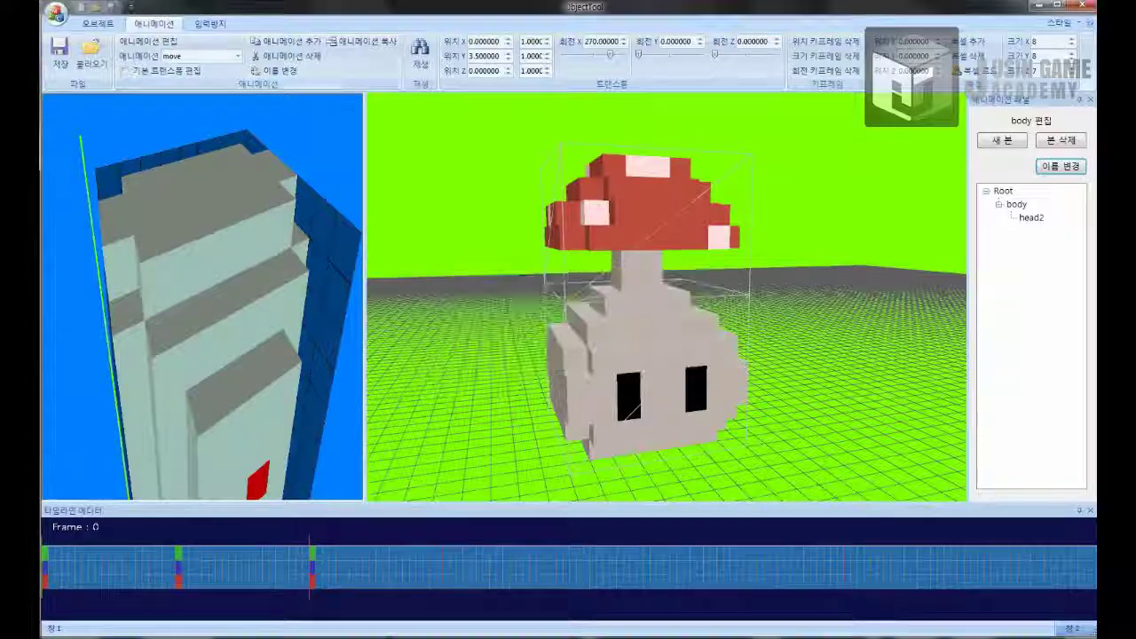
Step: Switch to the move_copy animation and play it to check the copied motion
left_click(238, 56)
left_click(209, 88)
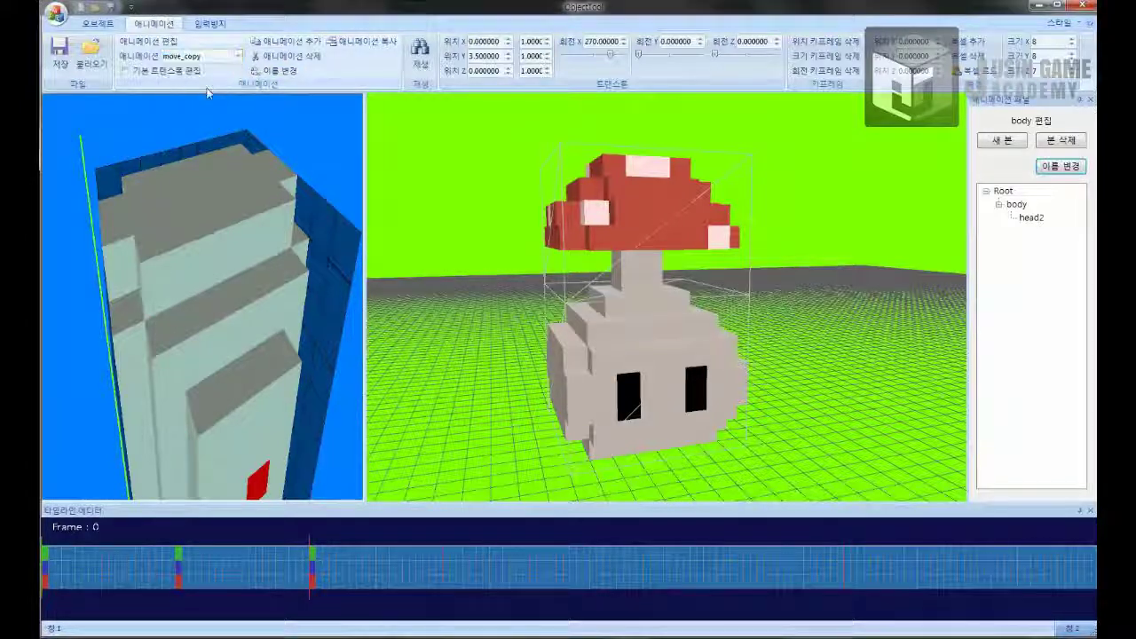
left_click(423, 60)
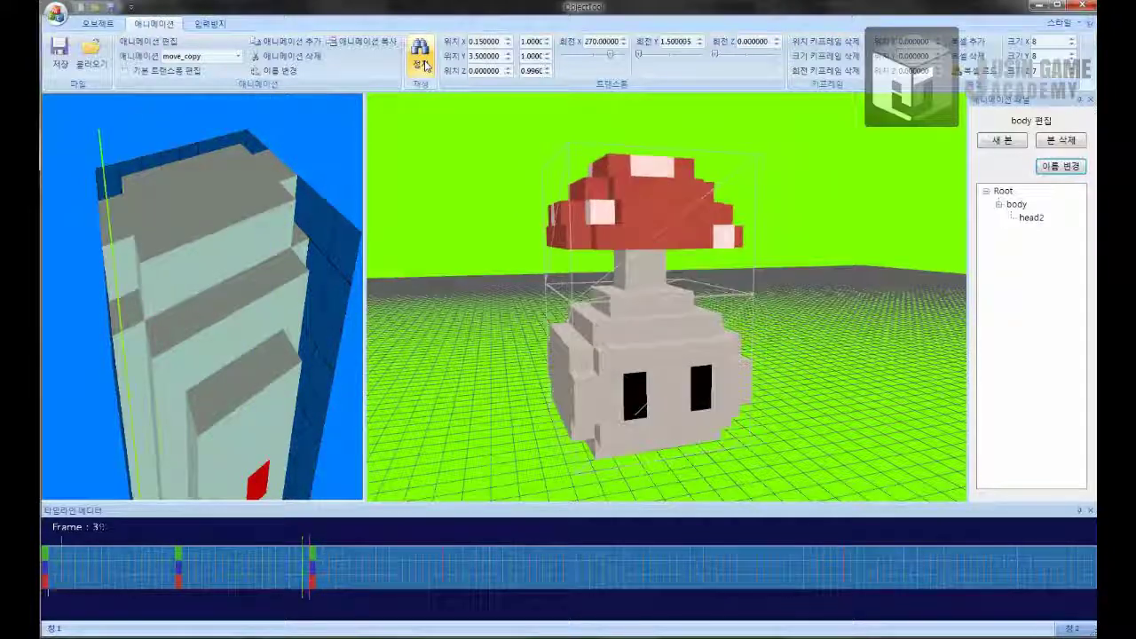
left_click(144, 561)
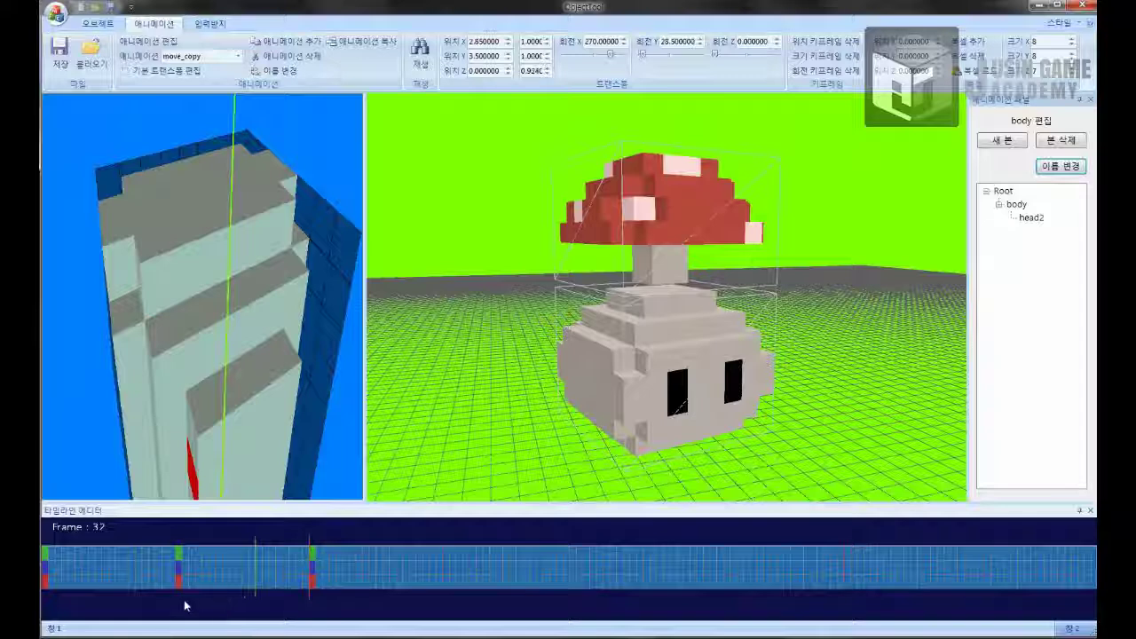
Step: Delete the body's rotation and scale keyframes at frame 20 of move_copy
left_click(180, 600)
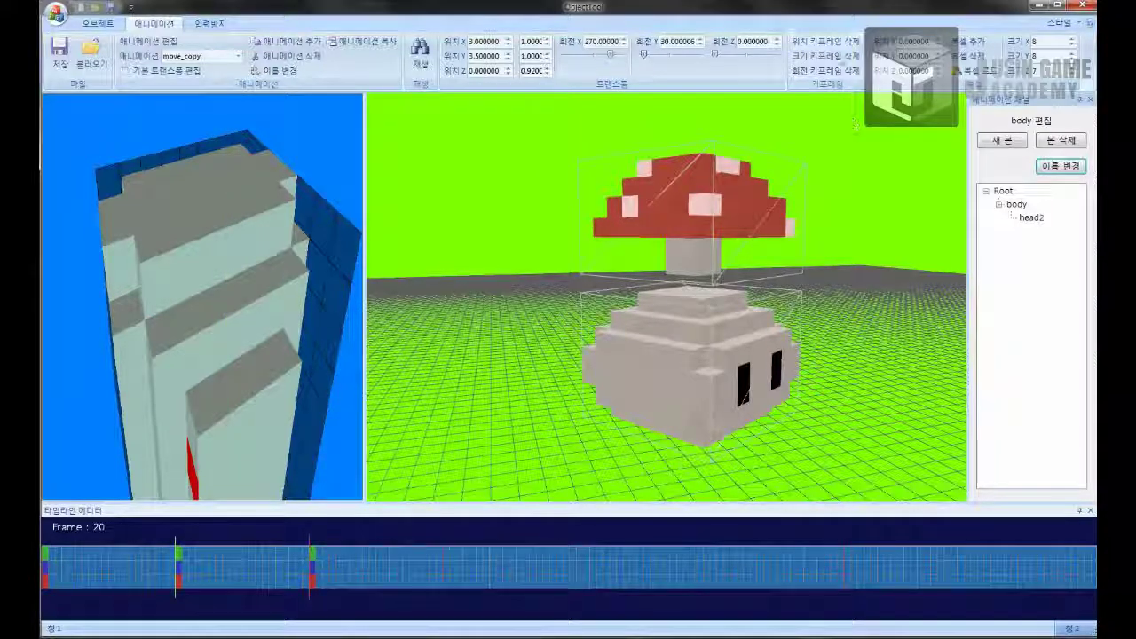
left_click(826, 70)
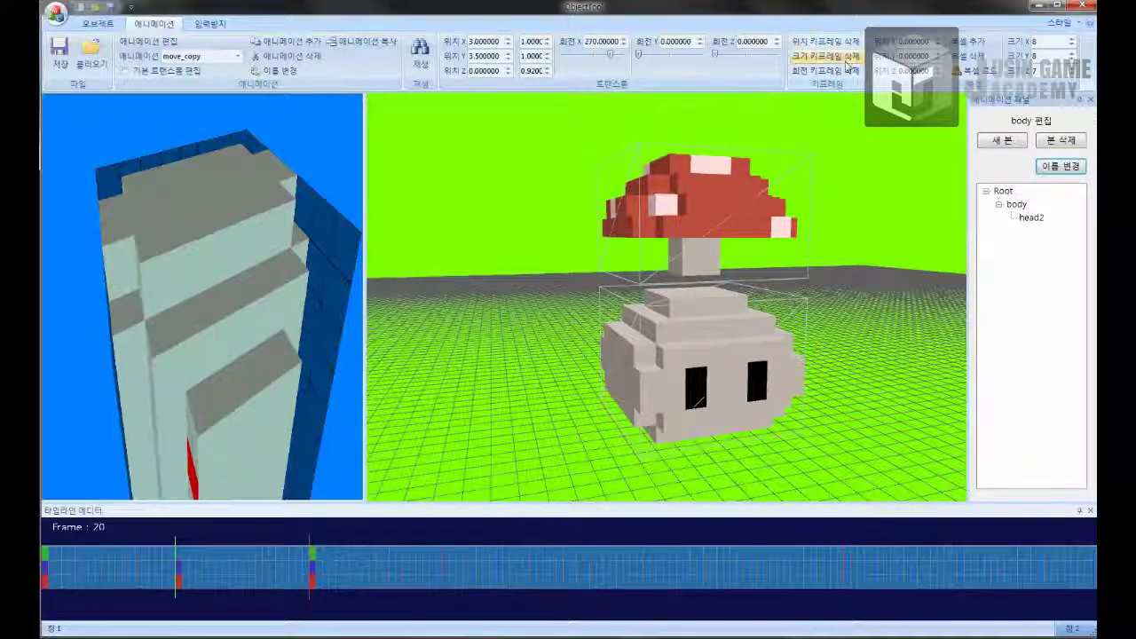
left_click(830, 59)
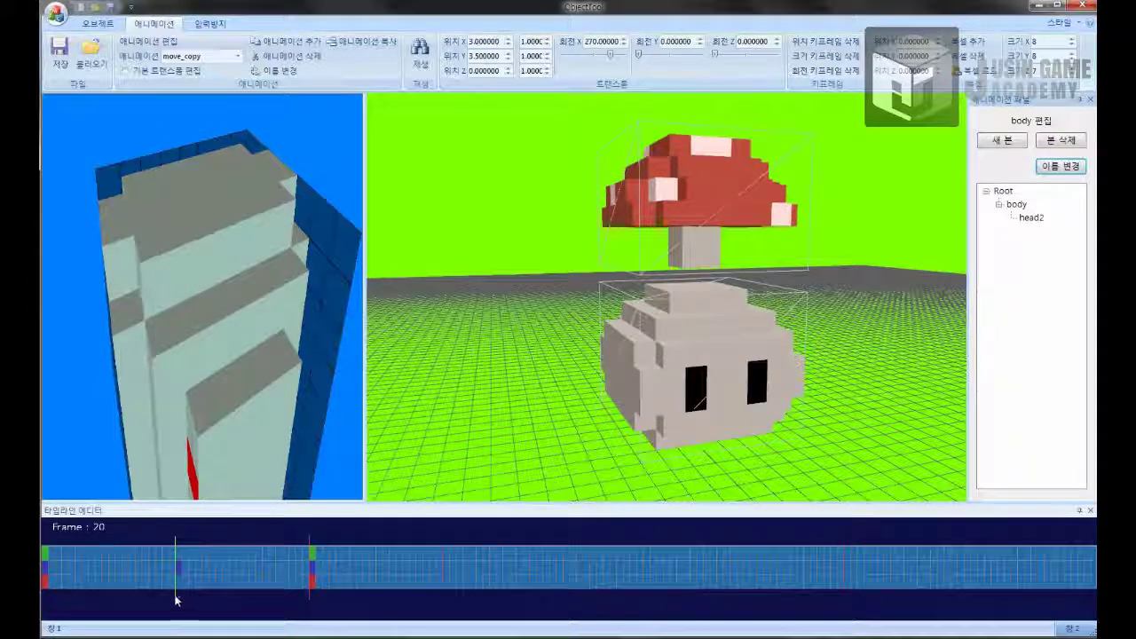
Step: Play move_copy from frame 0, stop it, and scrub the timeline to check the motion without the deleted keyframes
left_click_drag(175, 601, 42, 594)
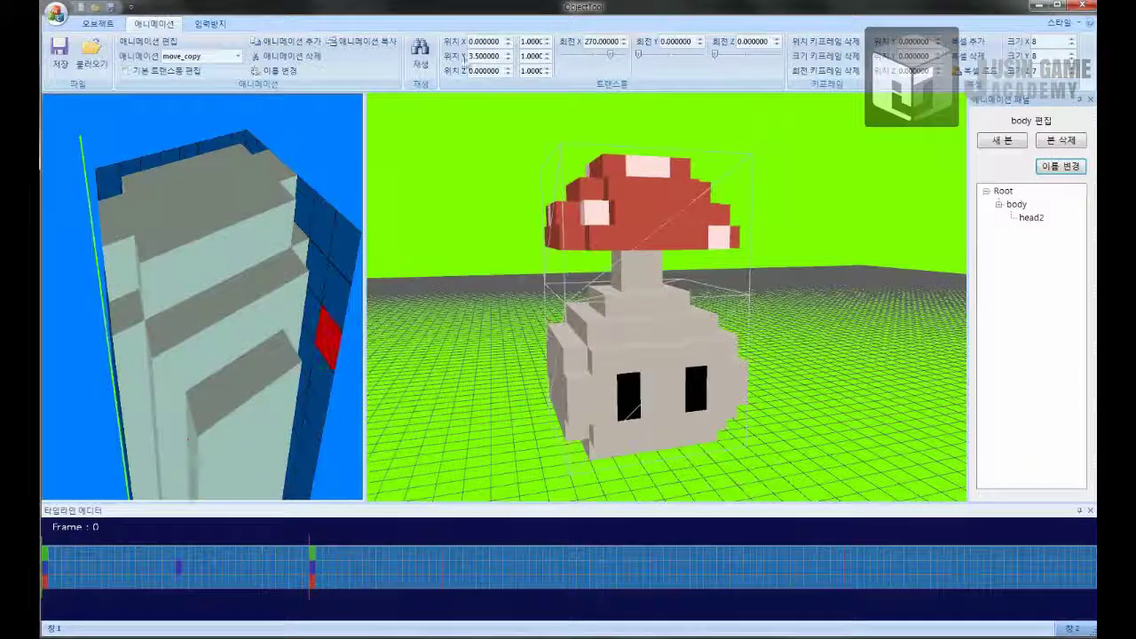
left_click(421, 51)
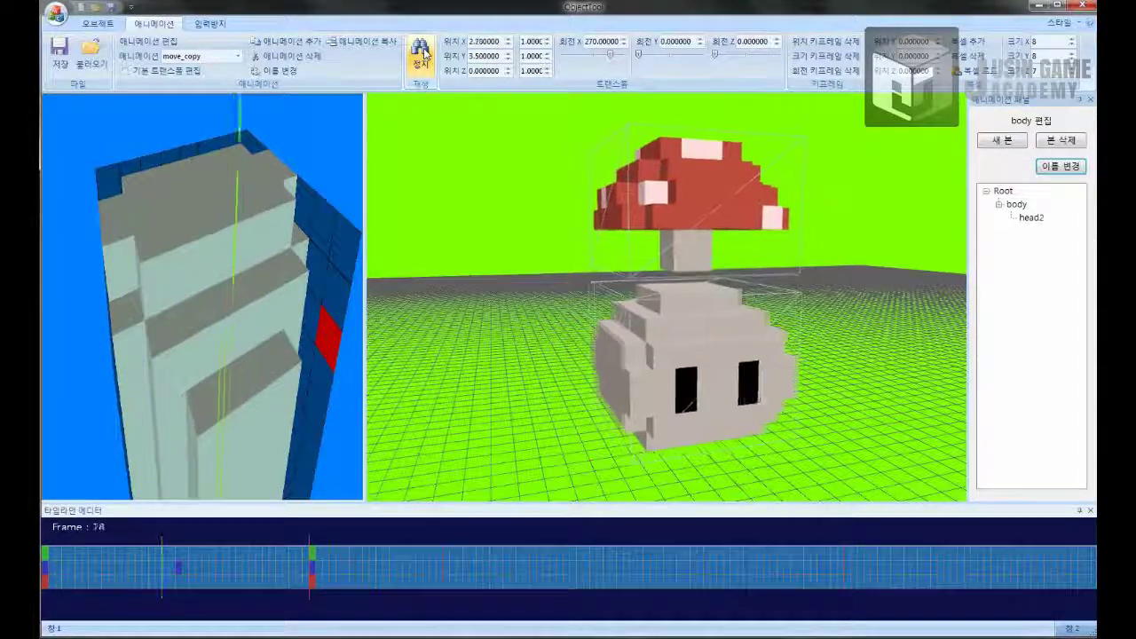
left_click(421, 52)
left_click(228, 604)
left_click_drag(227, 604, 203, 603)
Step: Enable base transform editing, select the head2 bone, and switch from animation editing to object editing
left_click(160, 75)
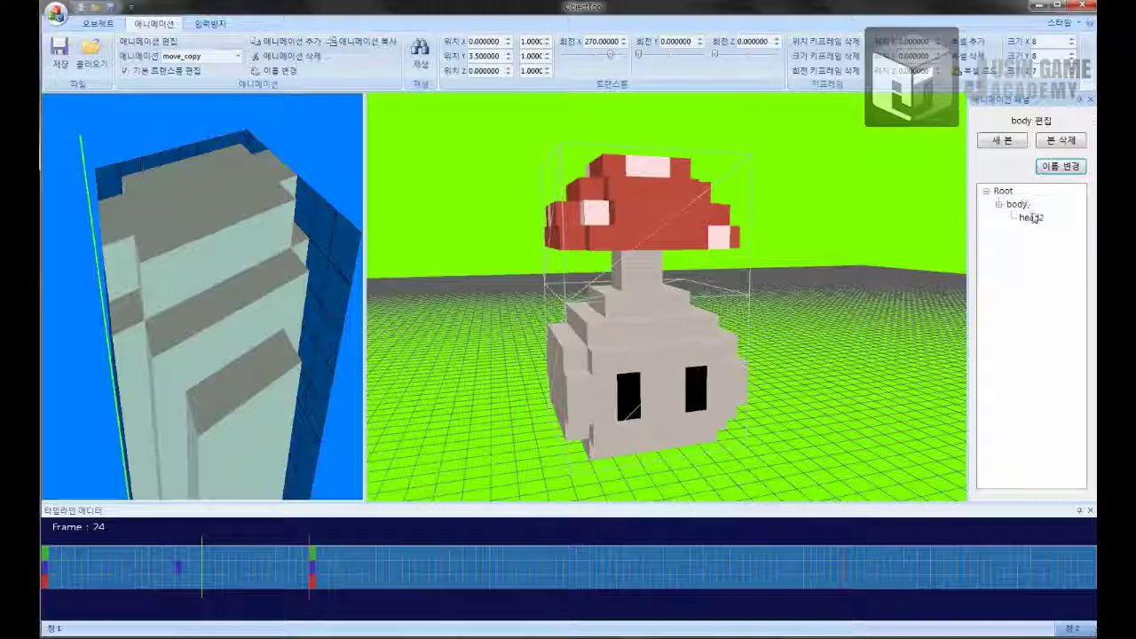
left_click(1031, 217)
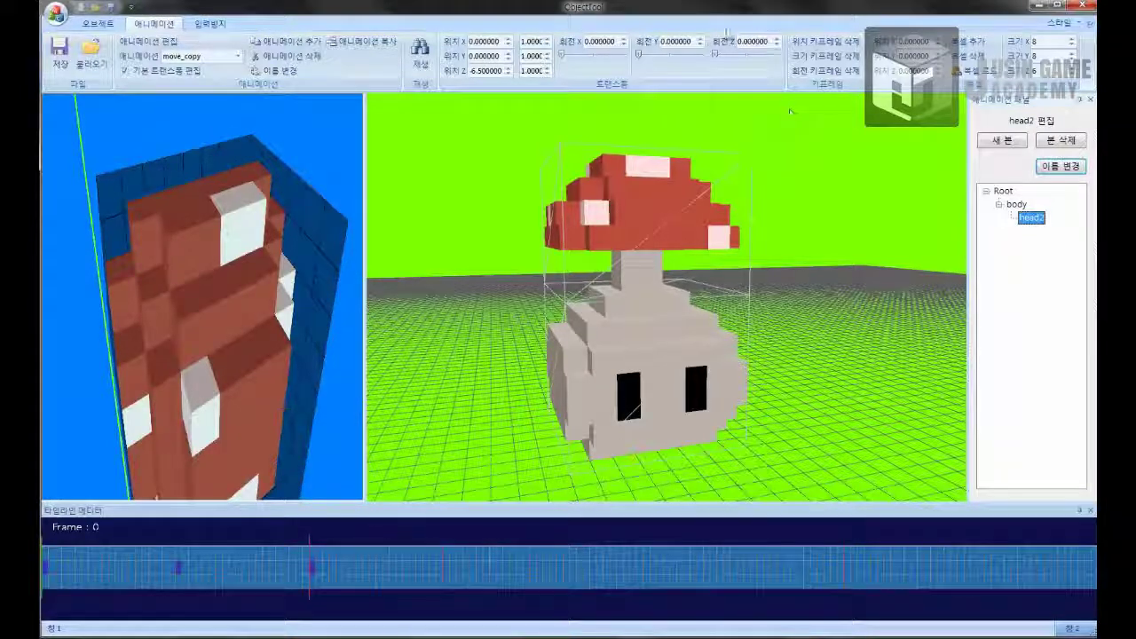
left_click(176, 44)
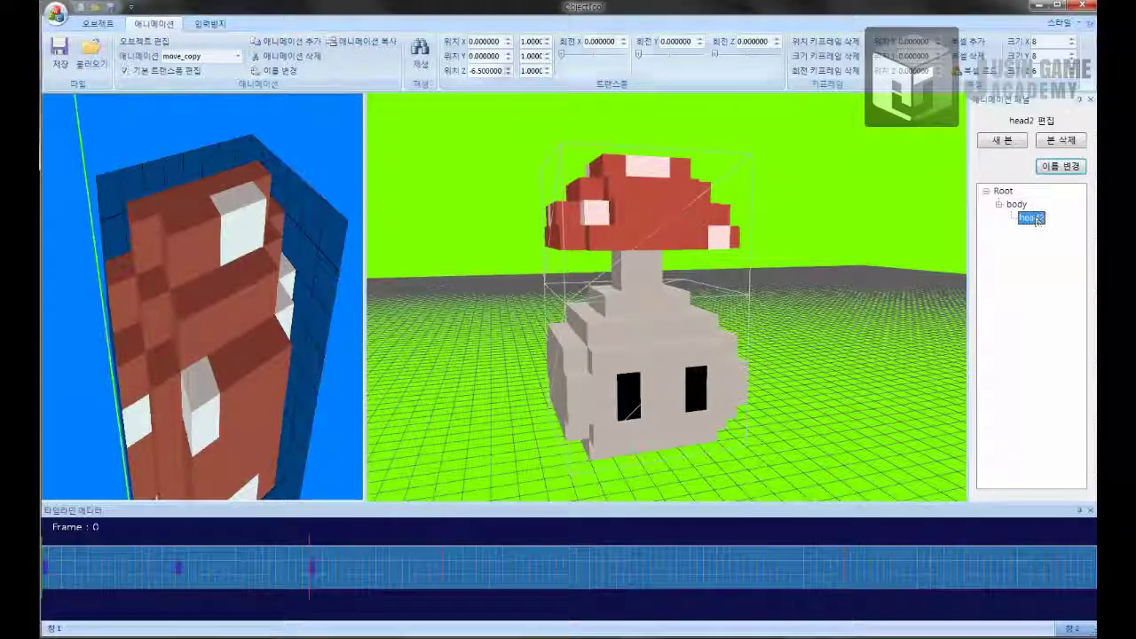
Step: Set head2's base Z position to -3.5 and turn base transform editing off
left_click(479, 71)
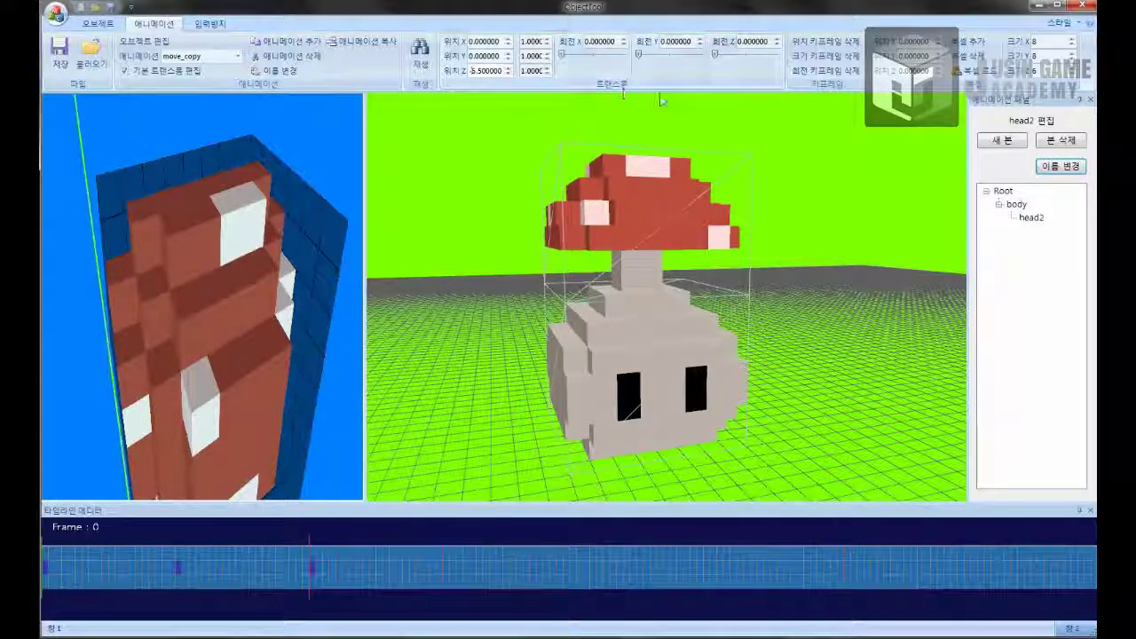
key("BackSpace")
type("8")
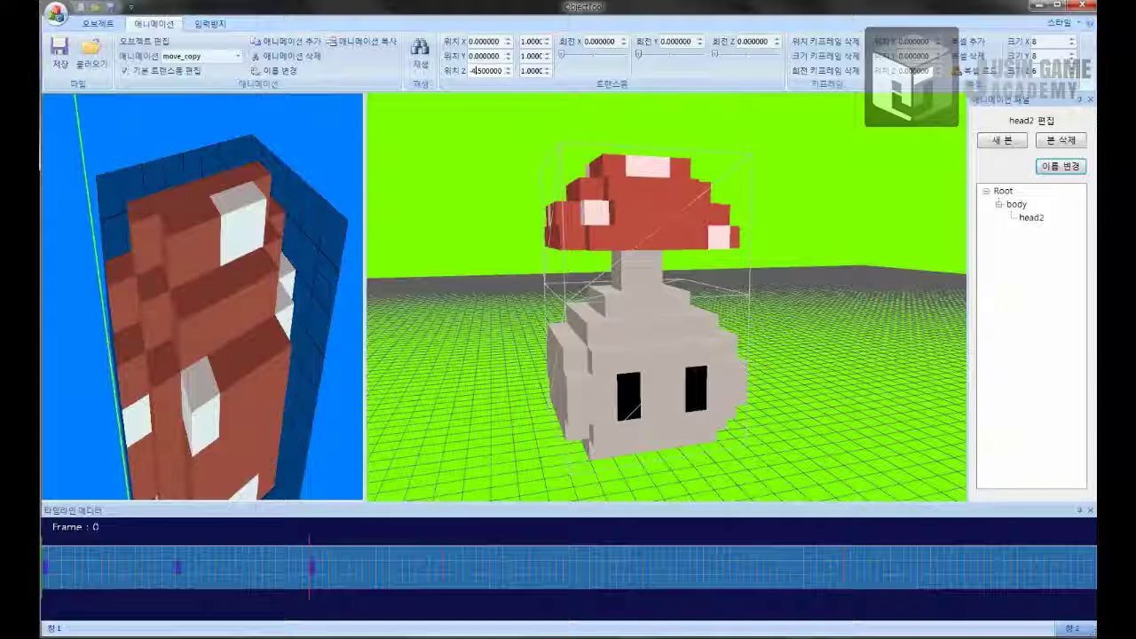
key("BackSpace")
type("3")
key("Return")
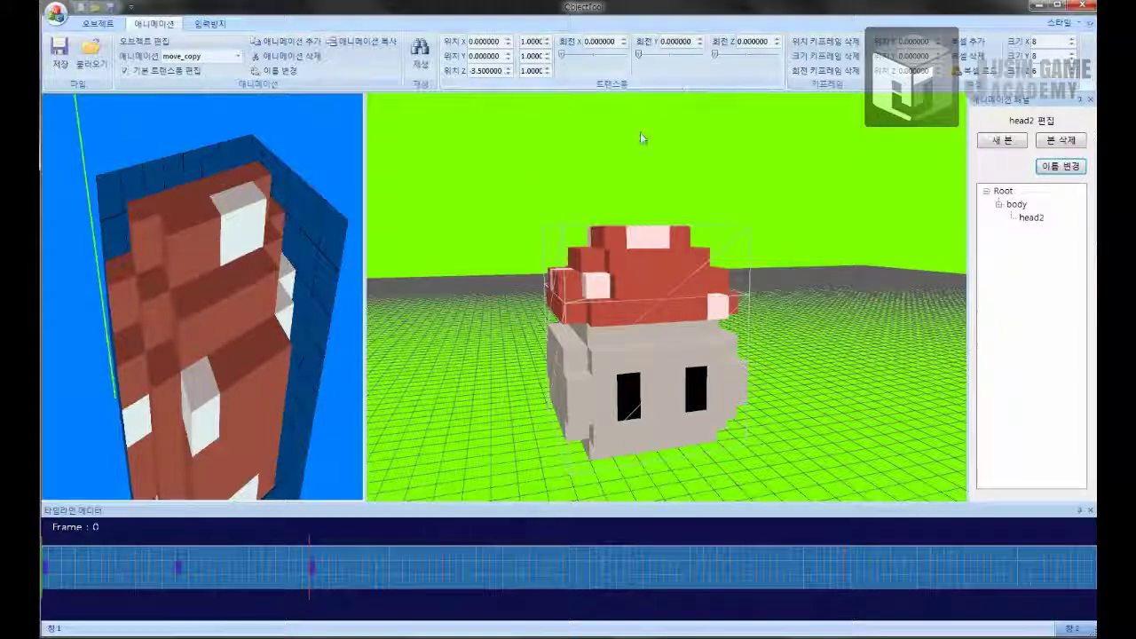
left_click(163, 73)
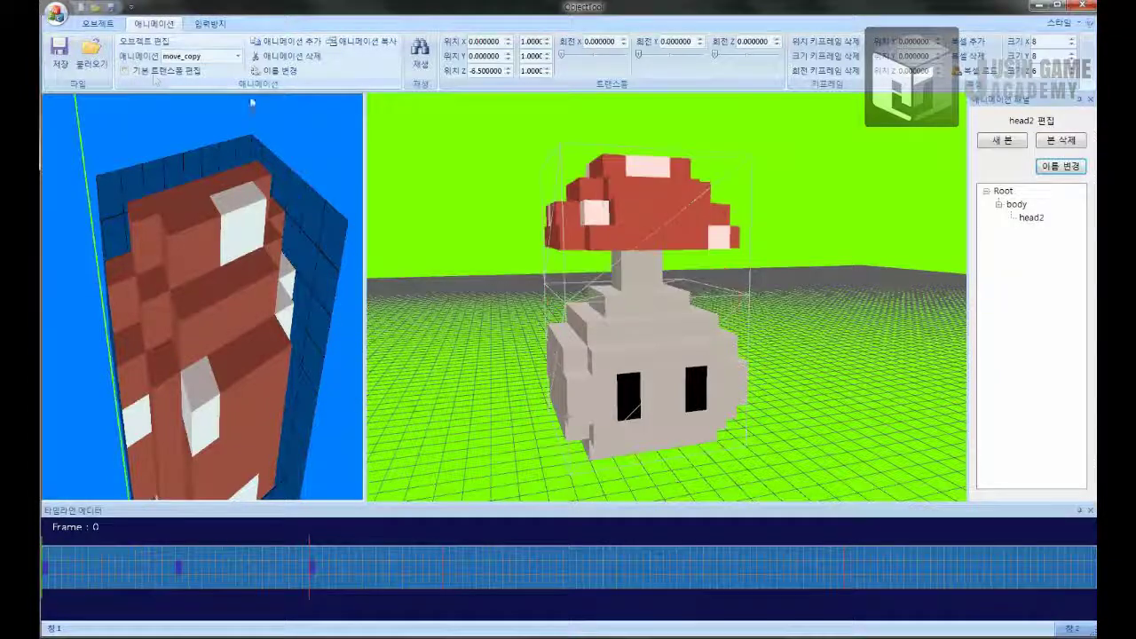
Step: Switch back to the move animation, play and stop it, and return to frame 0
left_click(237, 56)
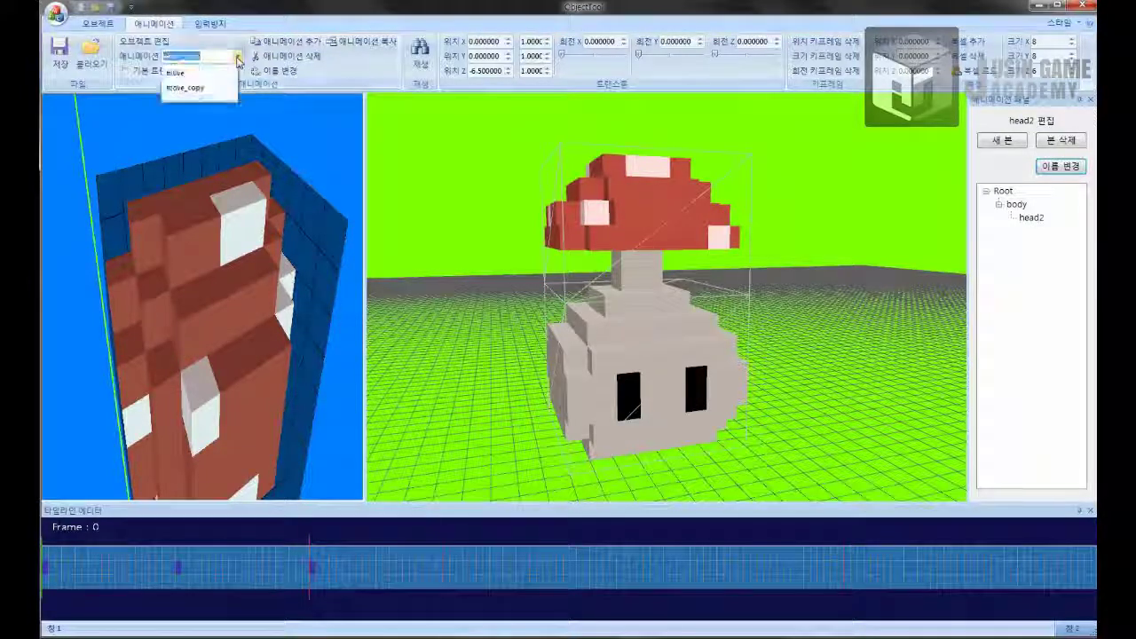
left_click(177, 71)
left_click(419, 57)
left_click(420, 54)
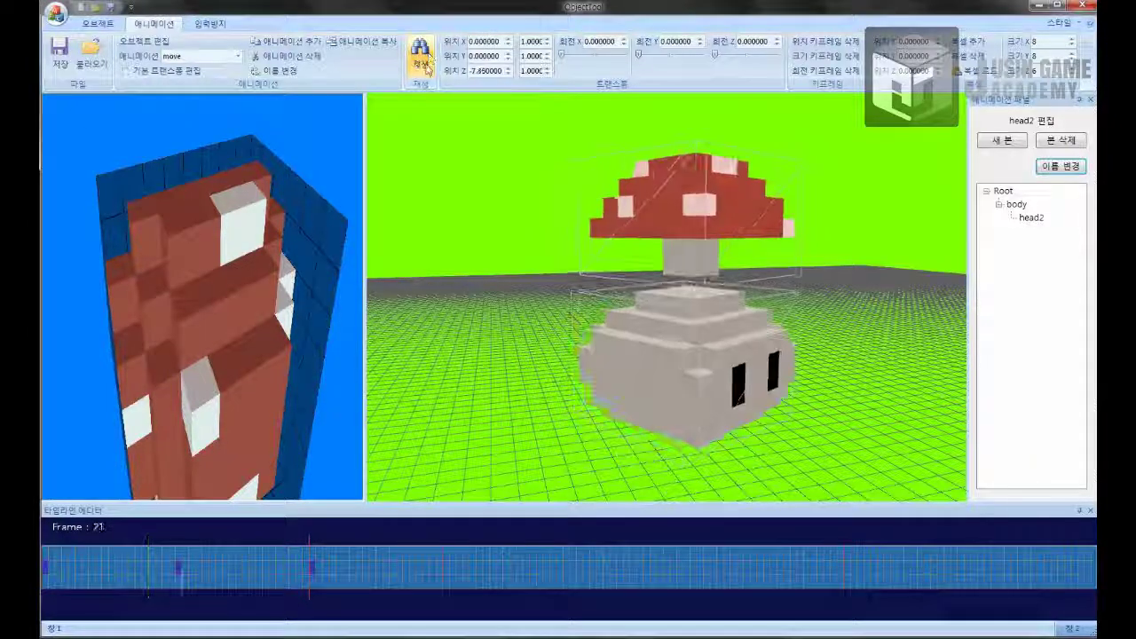
left_click(429, 55)
left_click(45, 586)
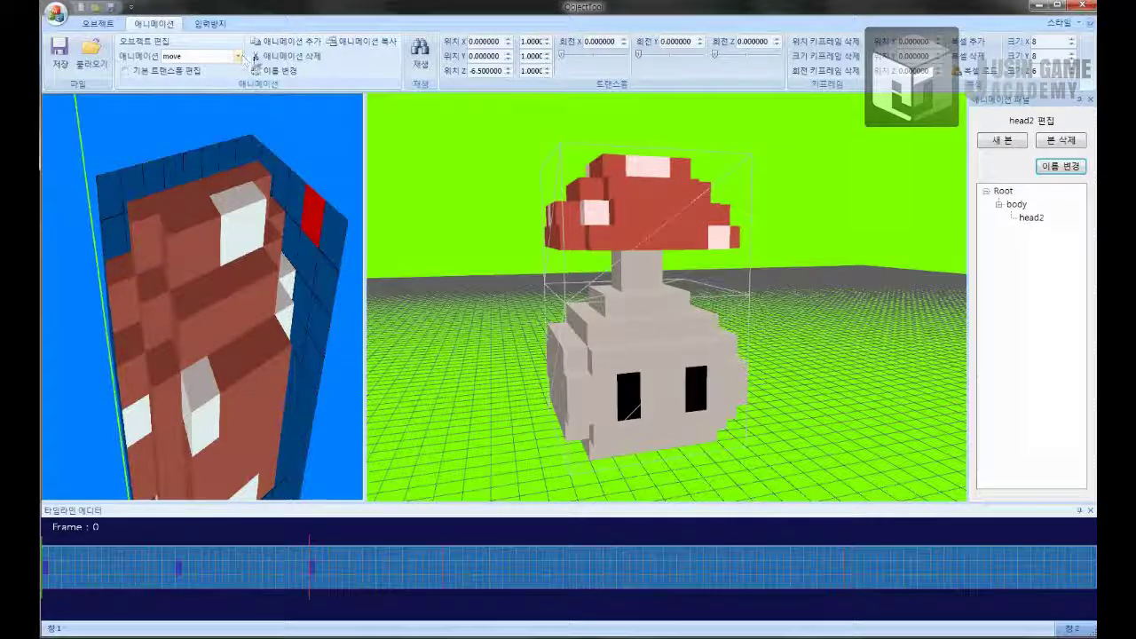
Step: Save the animation as testani4.animation in the resource/animation folder
left_click(58, 51)
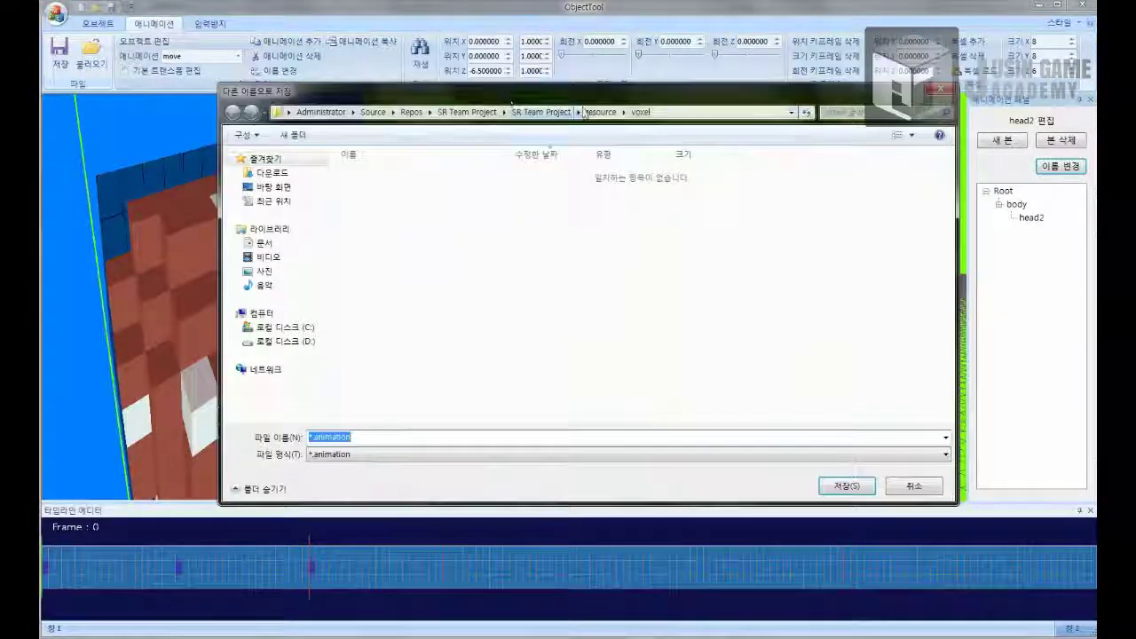
left_click(597, 112)
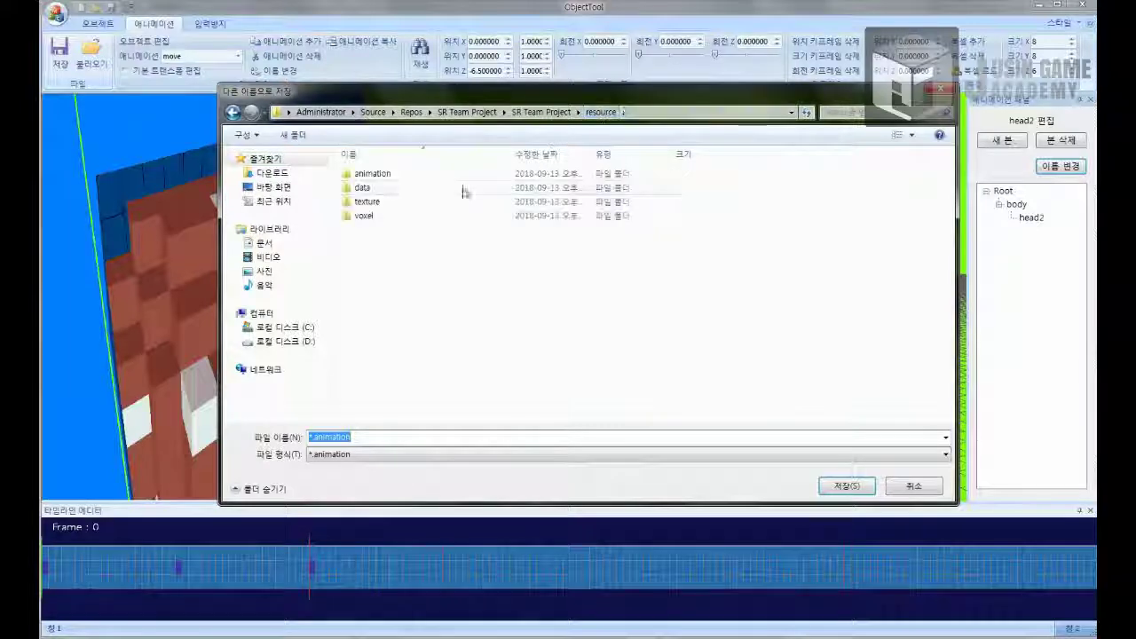
double_click(386, 177)
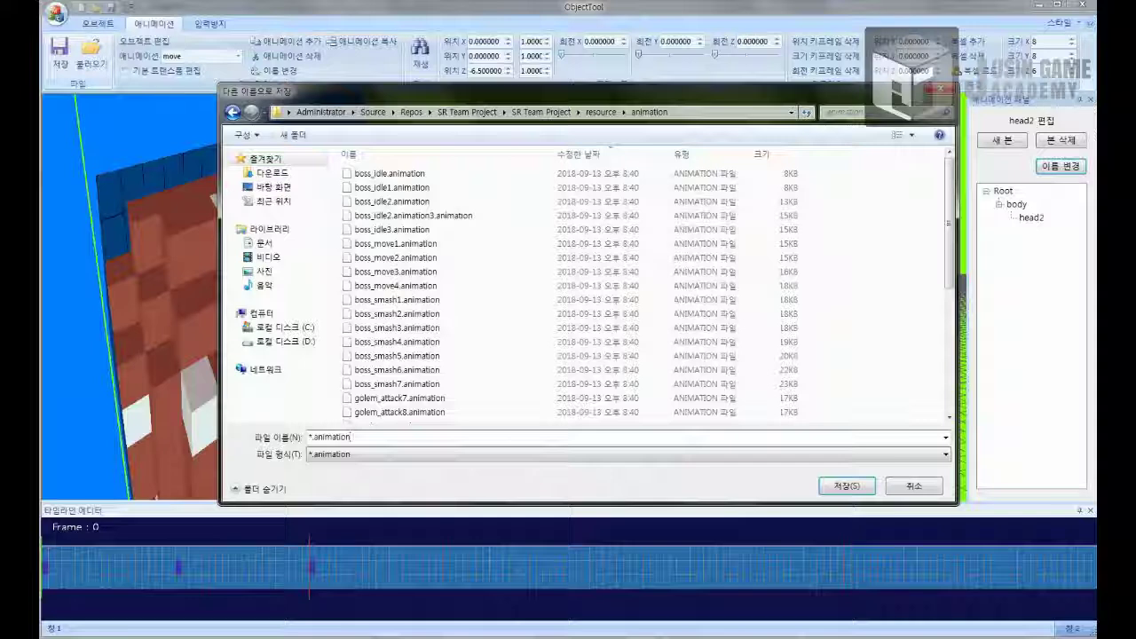
type("testani4")
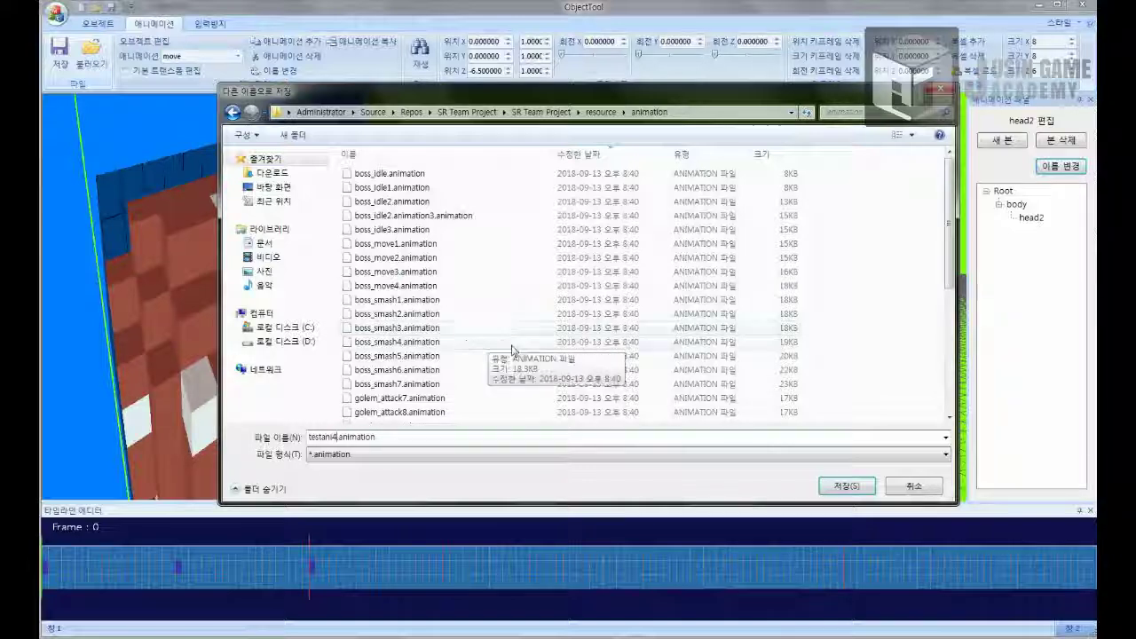
left_click(851, 486)
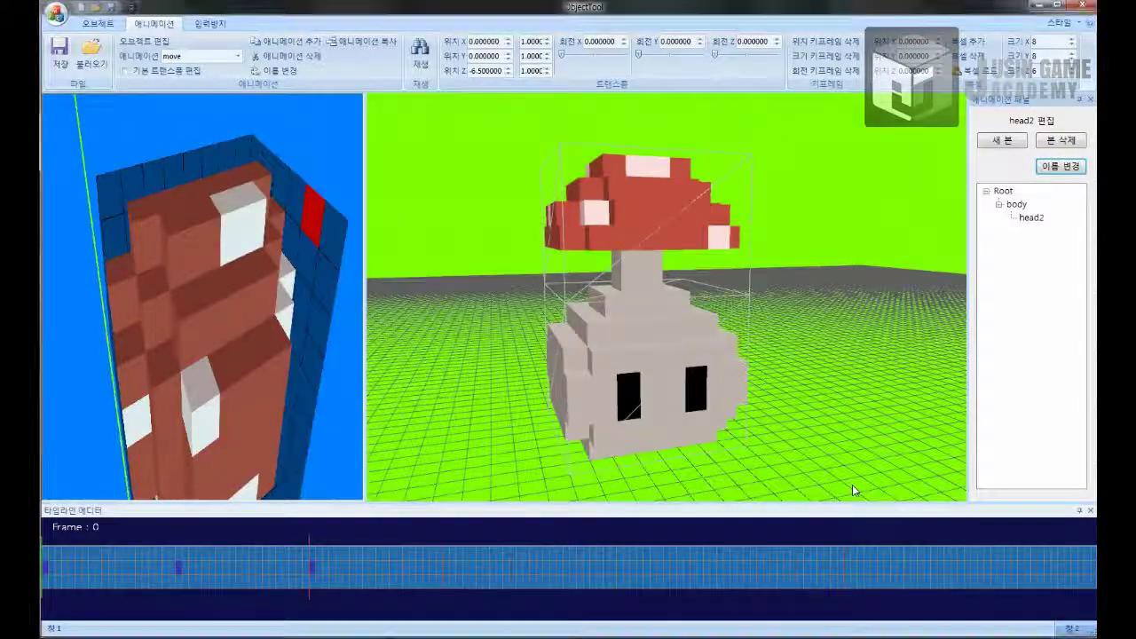
Step: Restart ObjectTool and load testani4.animation from the resource/animation folder
left_click(1084, 7)
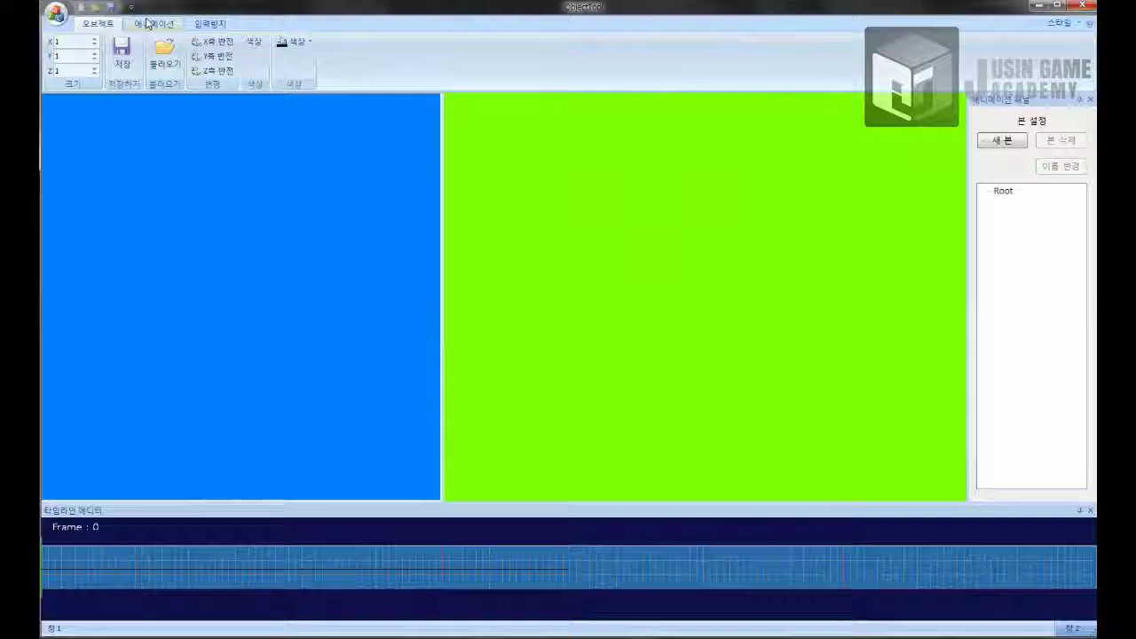
left_click(155, 23)
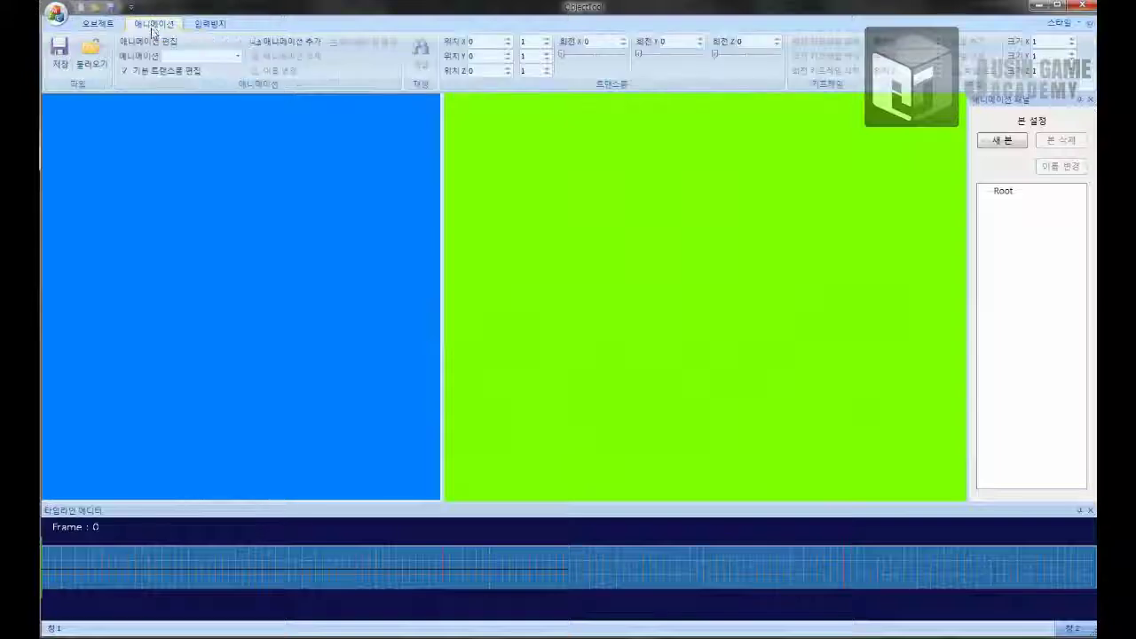
left_click(93, 60)
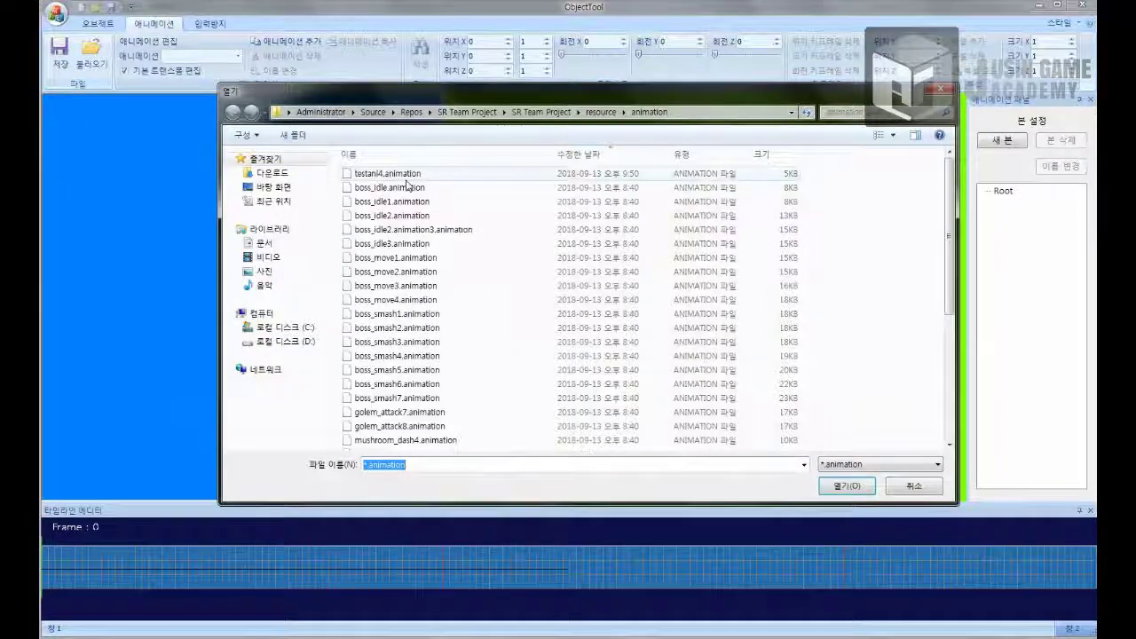
double_click(407, 176)
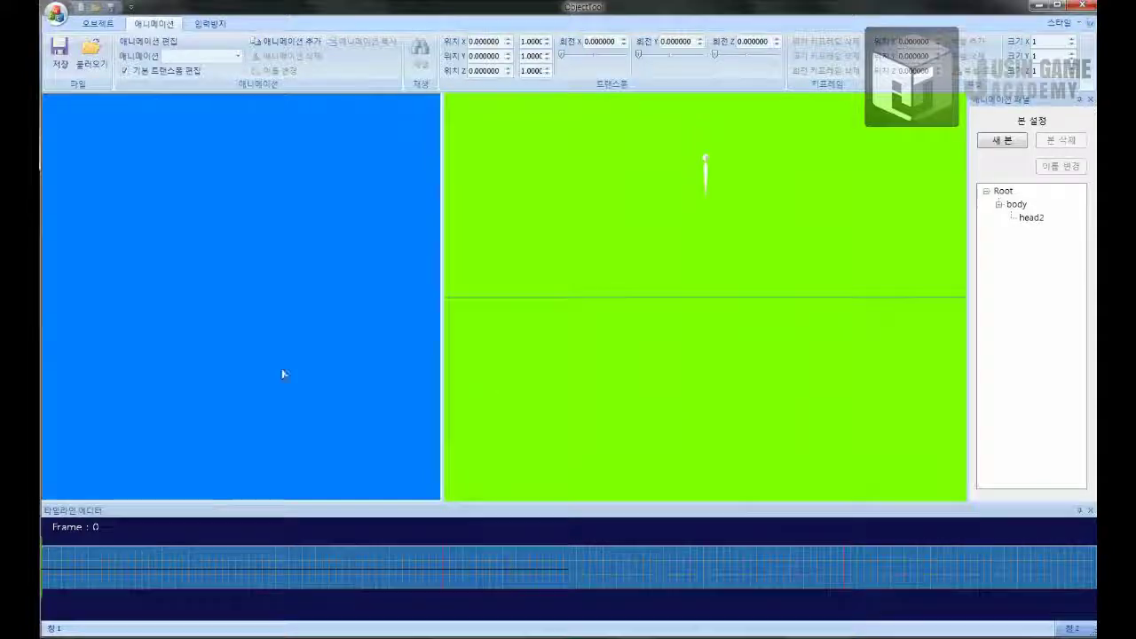
Step: Select the move animation with base transform editing turned off and play it on the mushroom character
key("s")
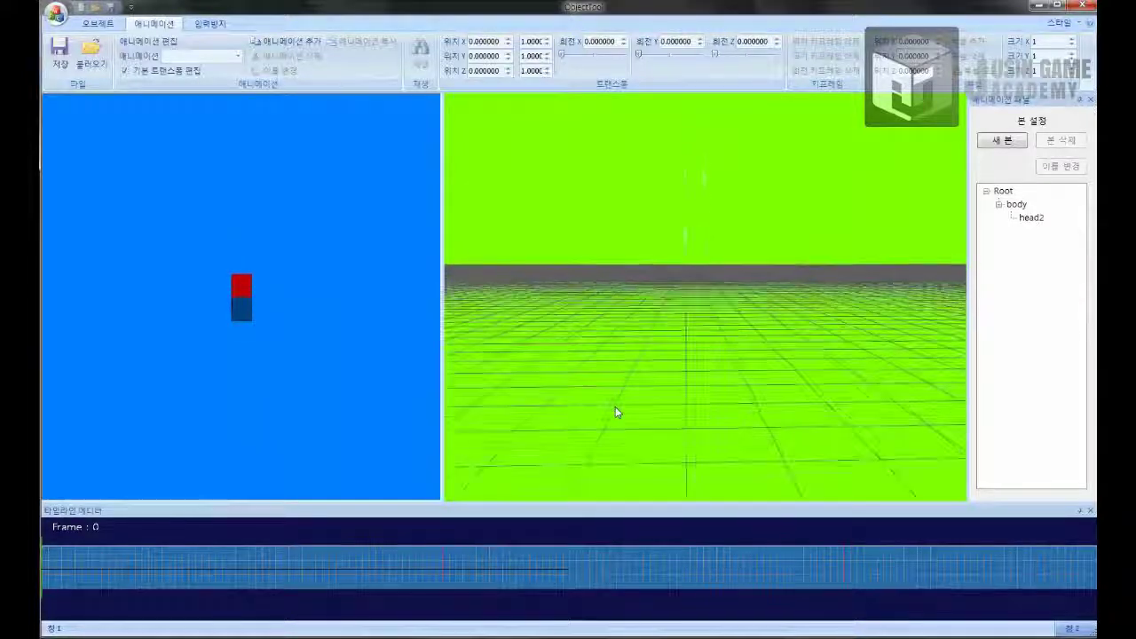
key("a")
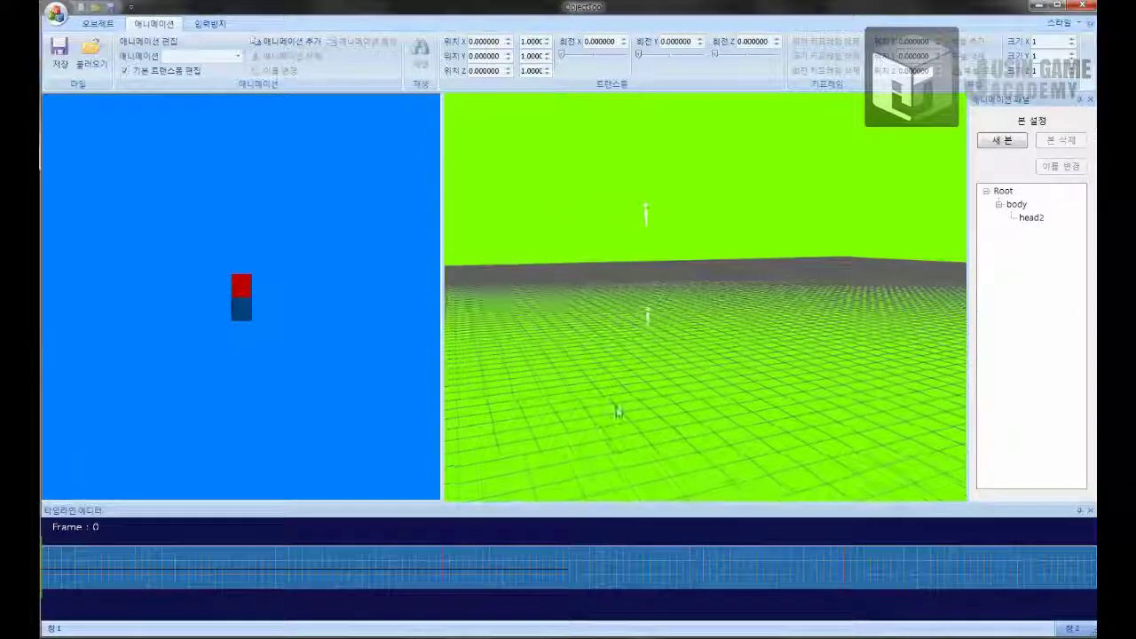
left_click(238, 56)
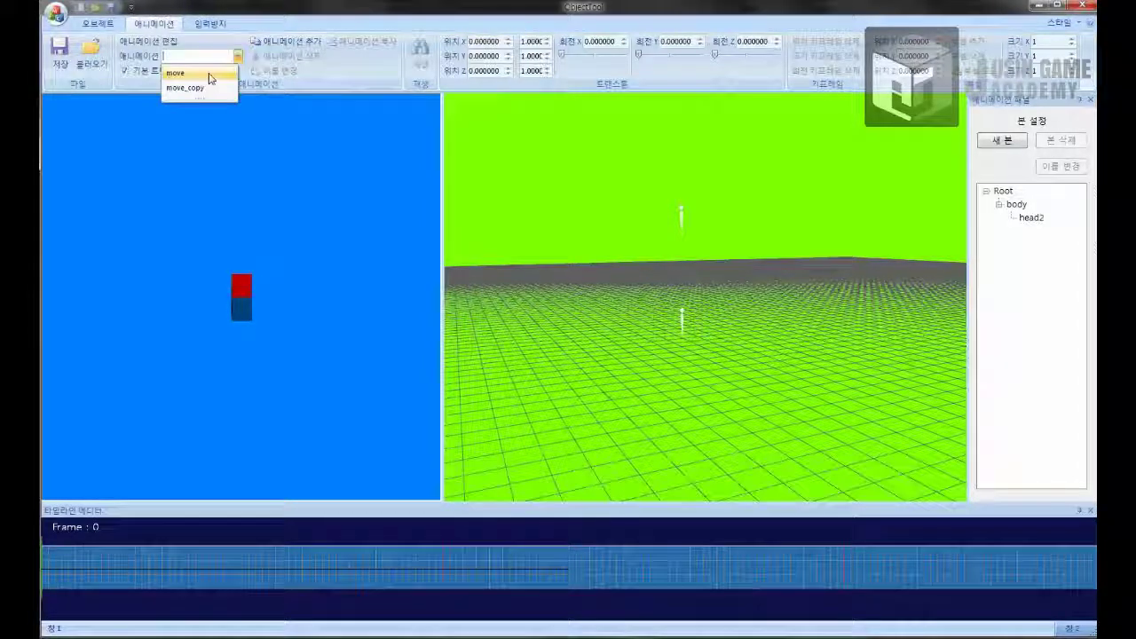
left_click(177, 73)
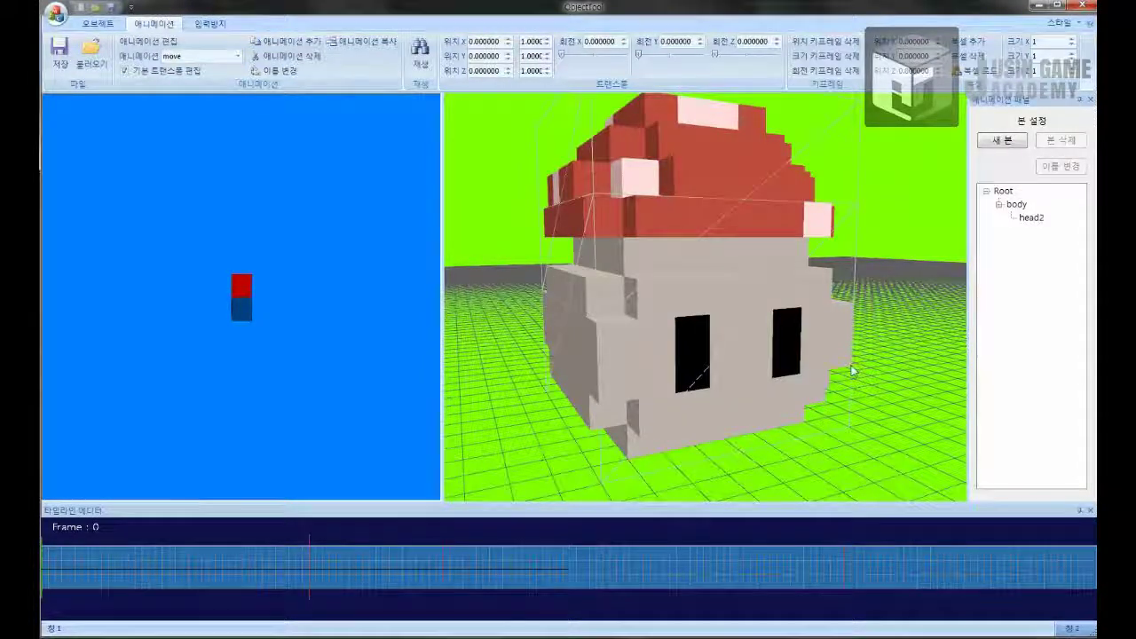
key("s")
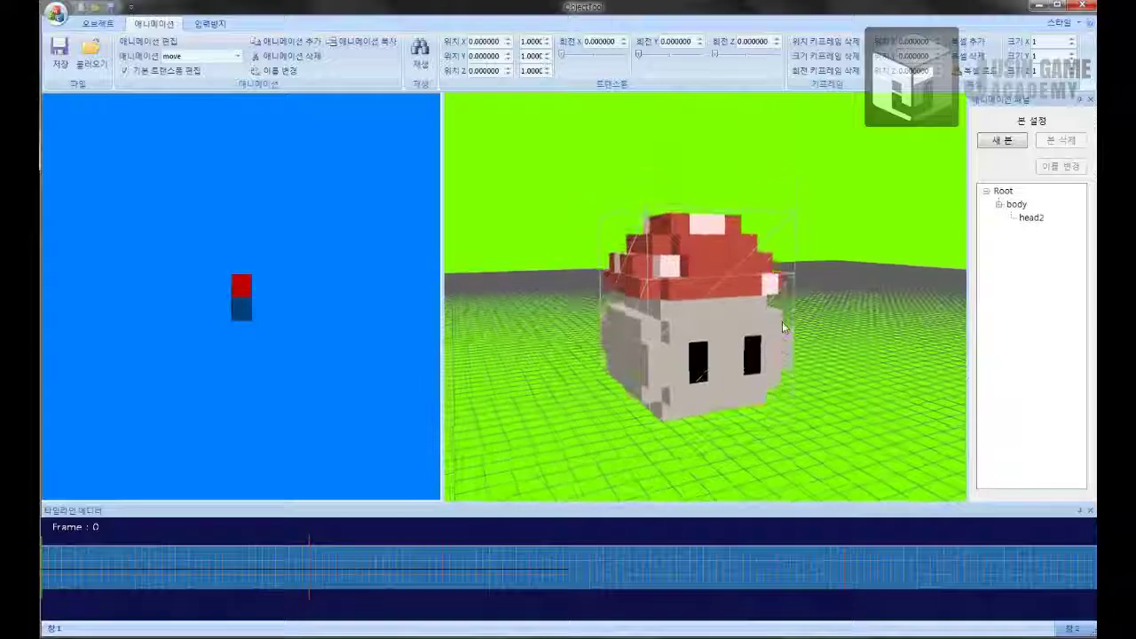
left_click(422, 68)
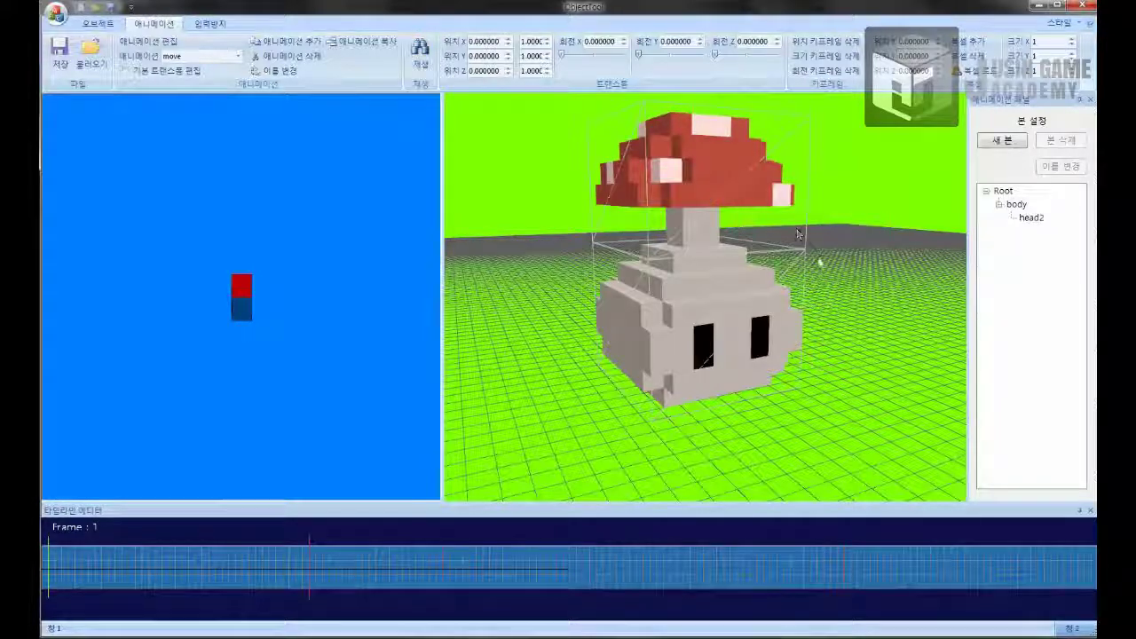
right_click_drag(797, 229, 820, 258)
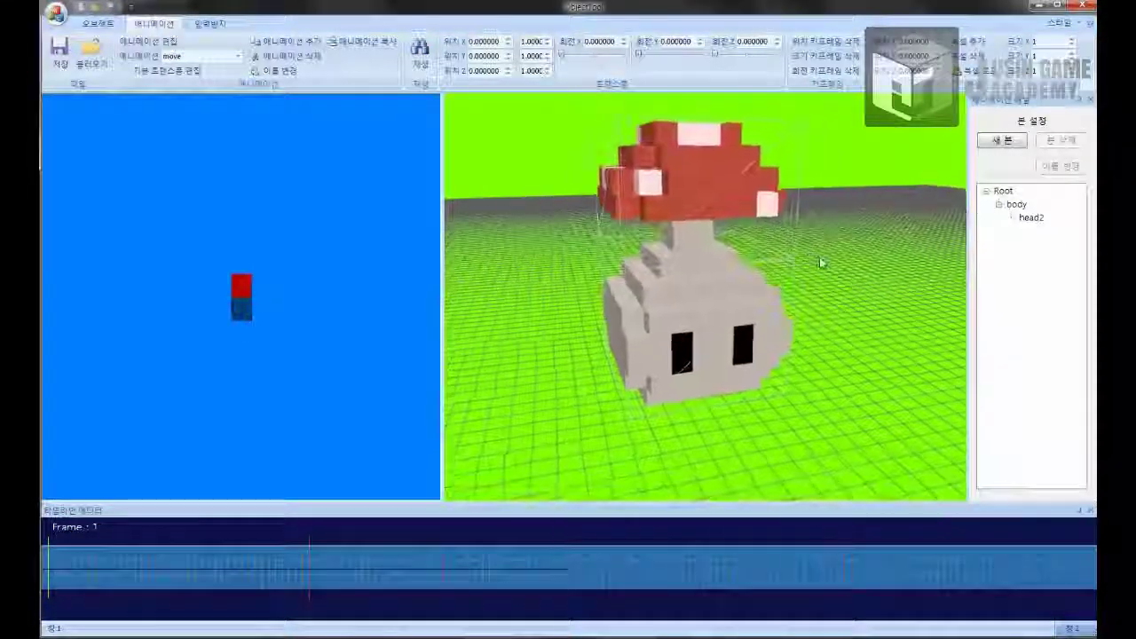
scroll(821, 263, "down", 3)
Step: Load player.animation from the resource/animation folder
left_click(238, 57)
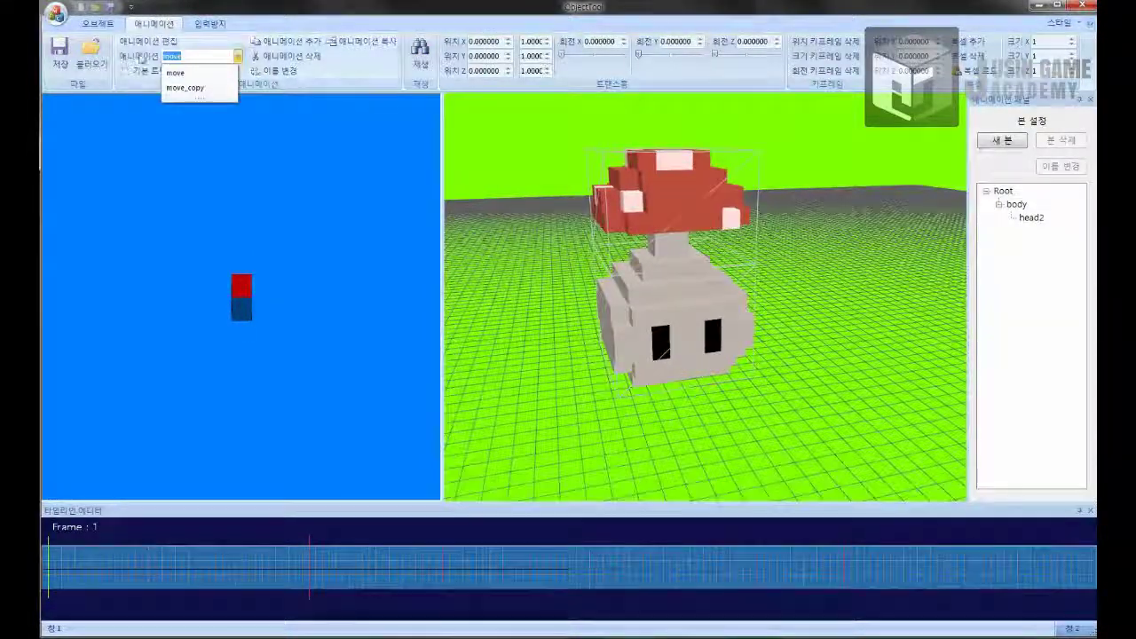
left_click(89, 55)
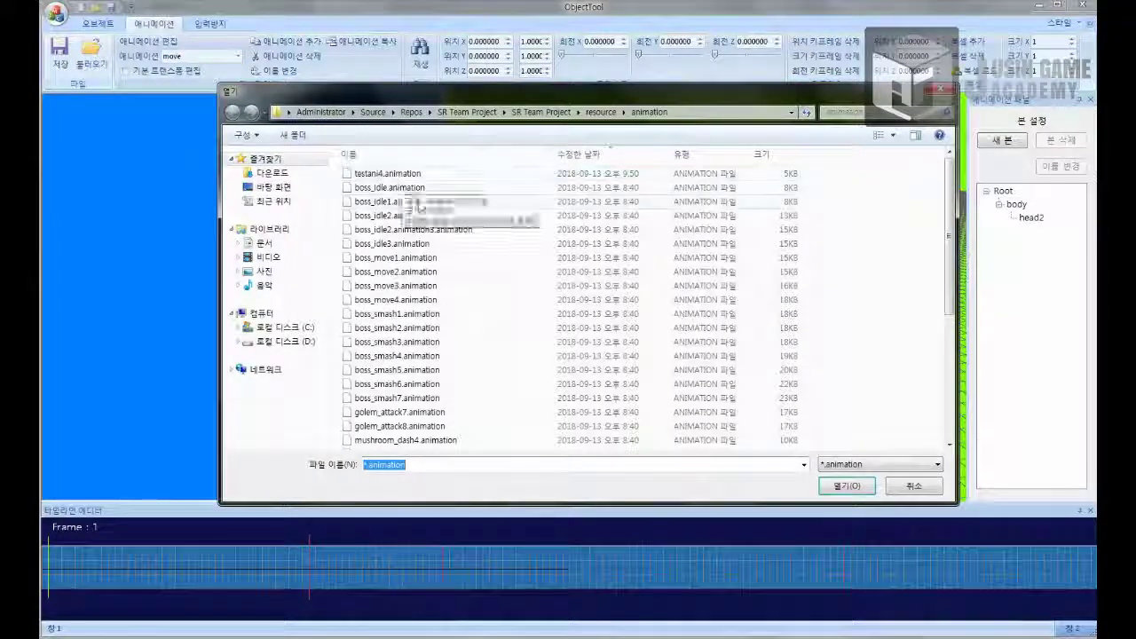
left_click(443, 244)
scroll(435, 275, "down", 5)
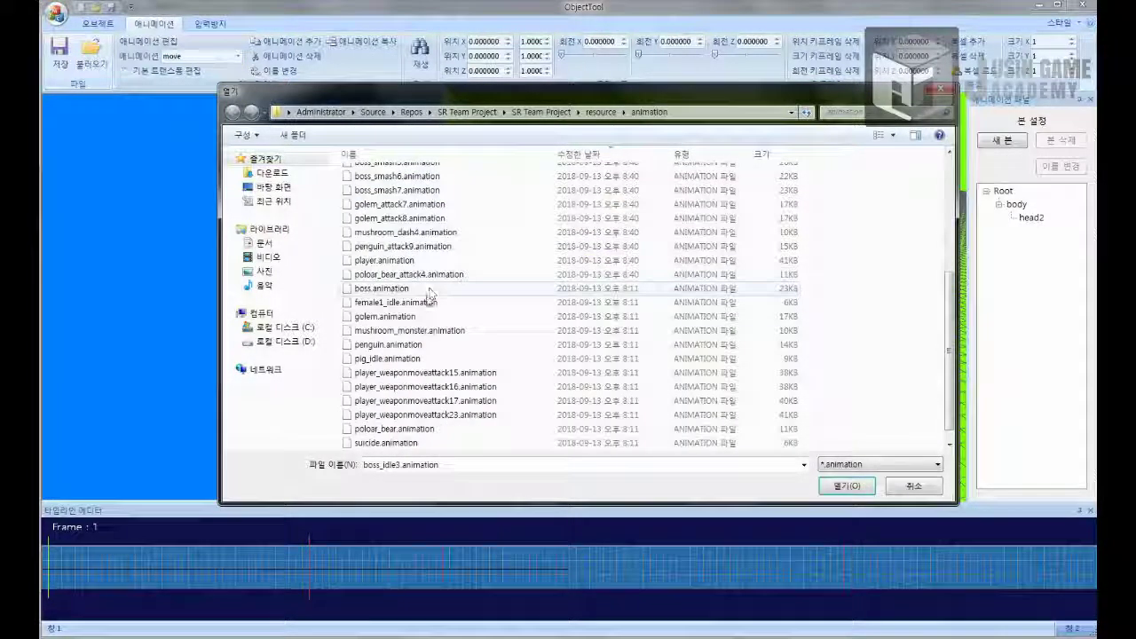
double_click(405, 262)
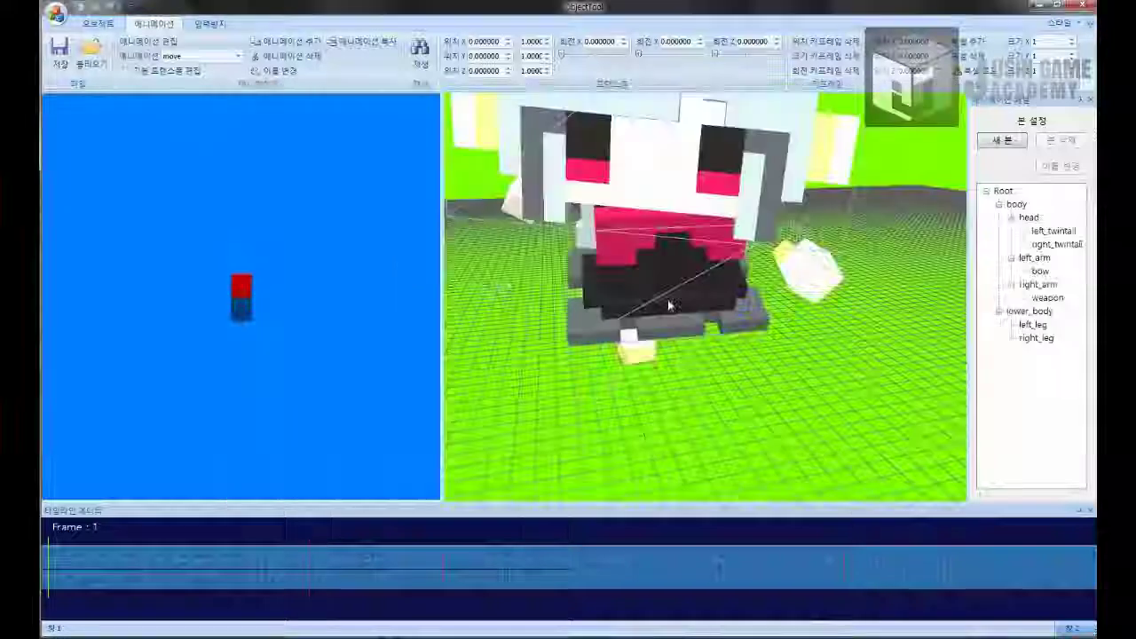
Step: Frame the whole player character in the 3D view and switch its animation from move to idle
key("s")
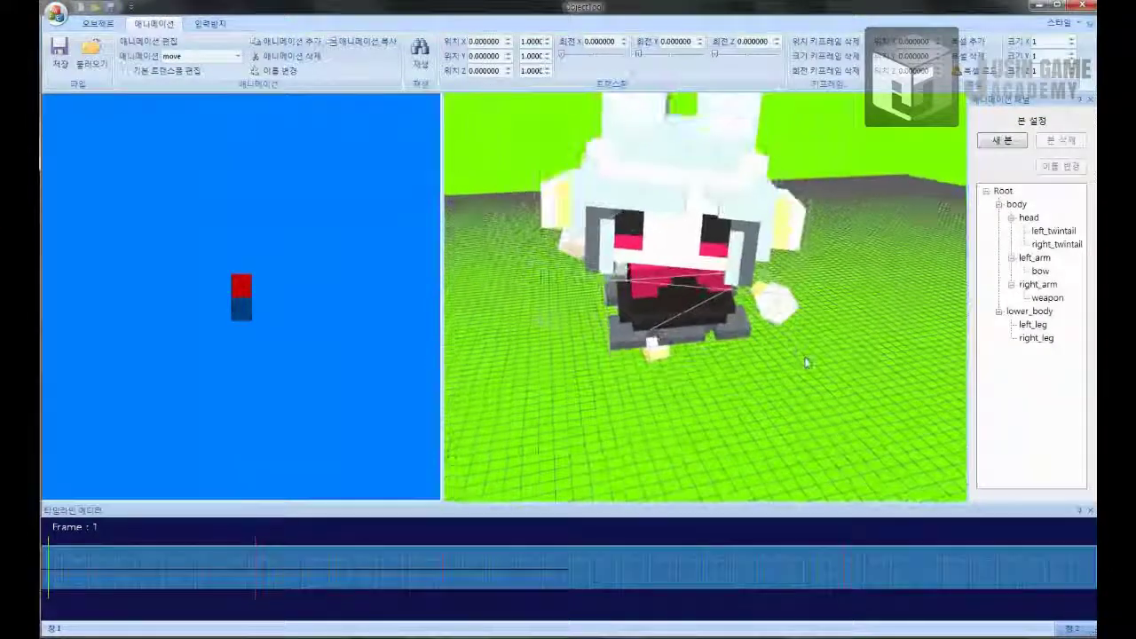
key("a")
key("w")
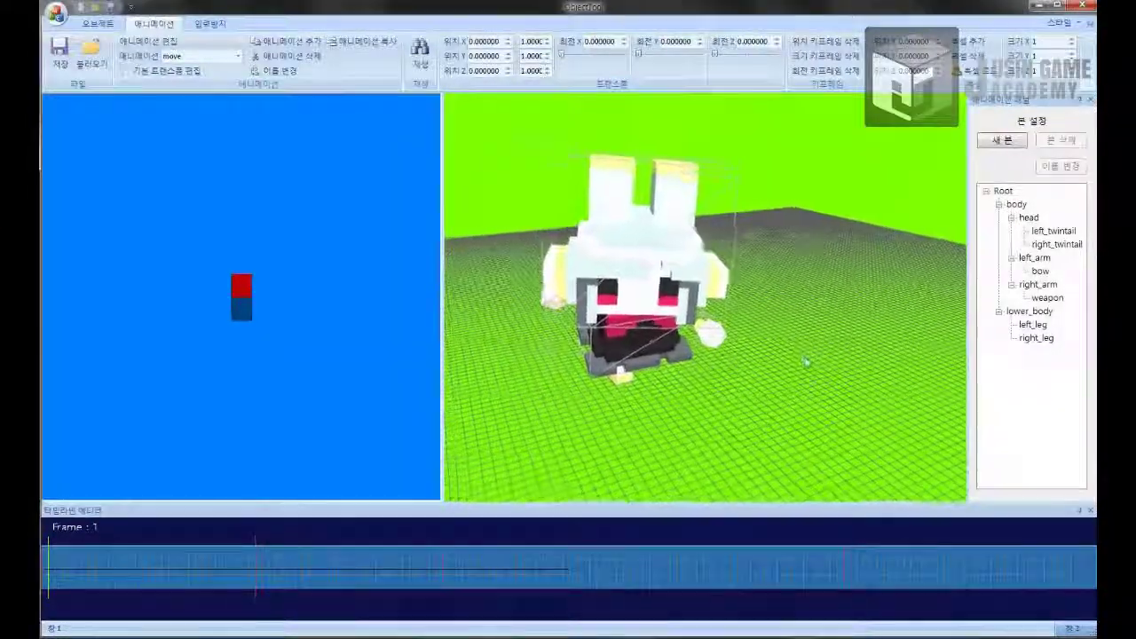
left_click(237, 55)
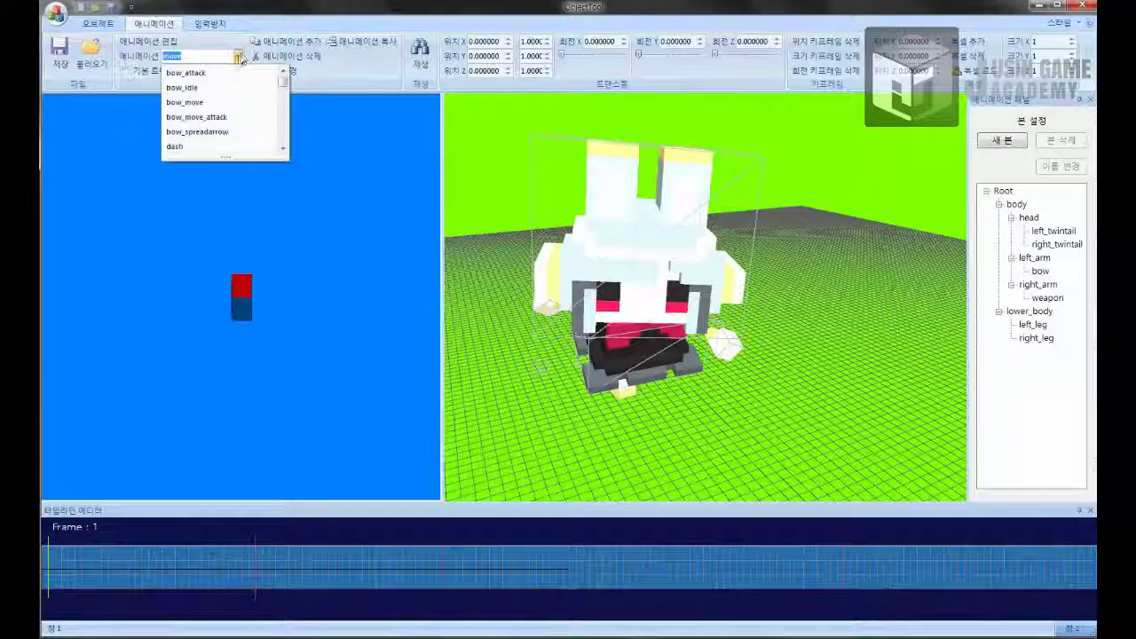
scroll(201, 134, "down", 4)
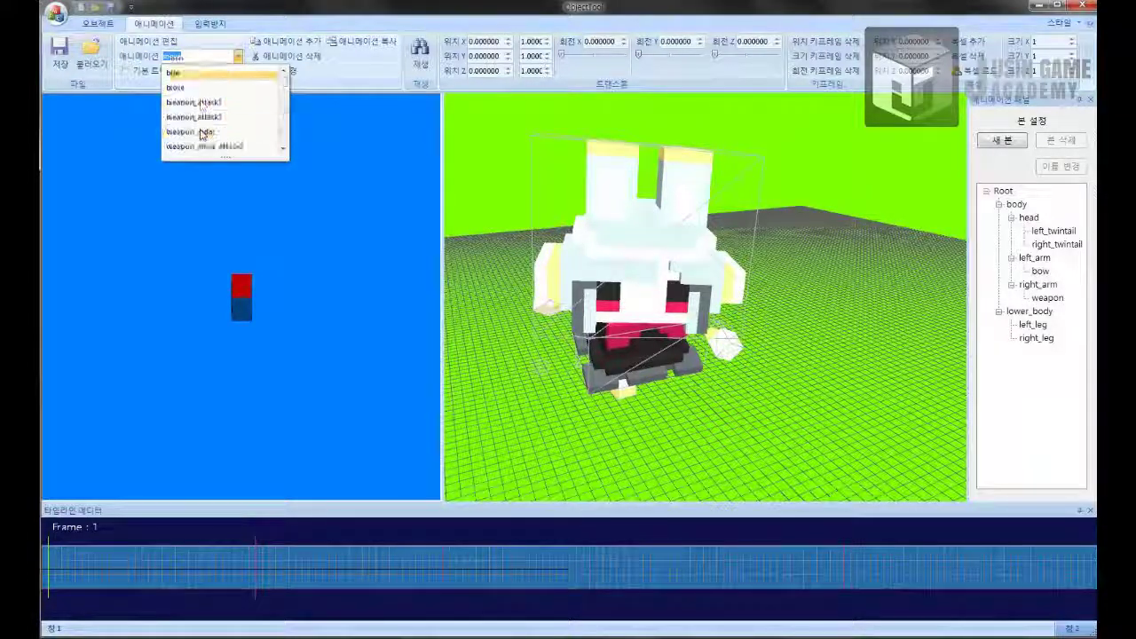
left_click(184, 75)
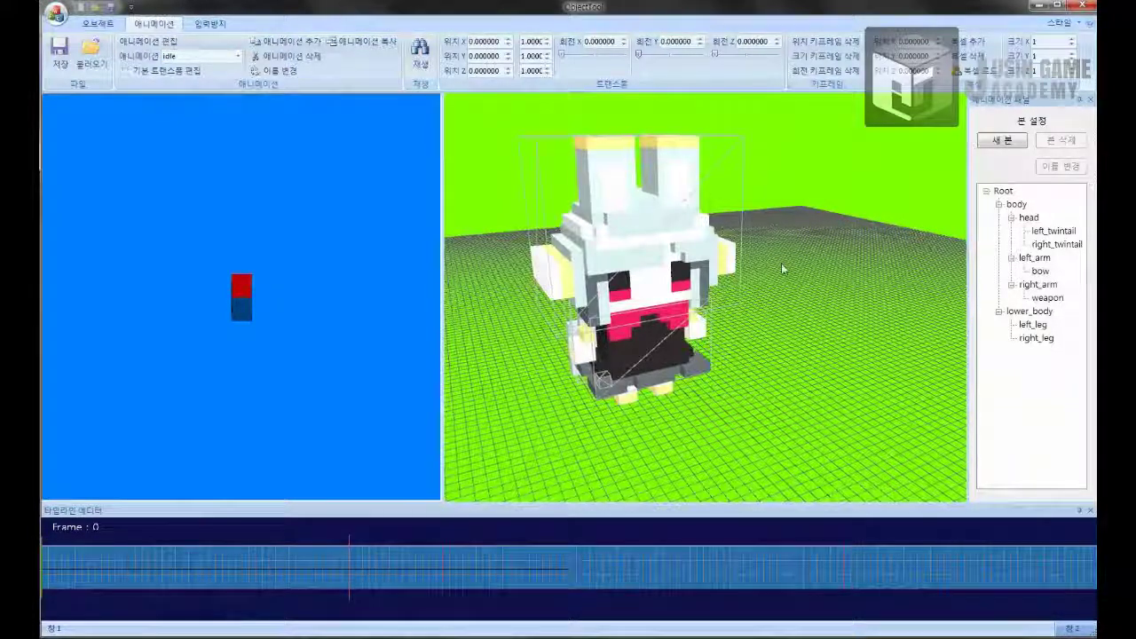